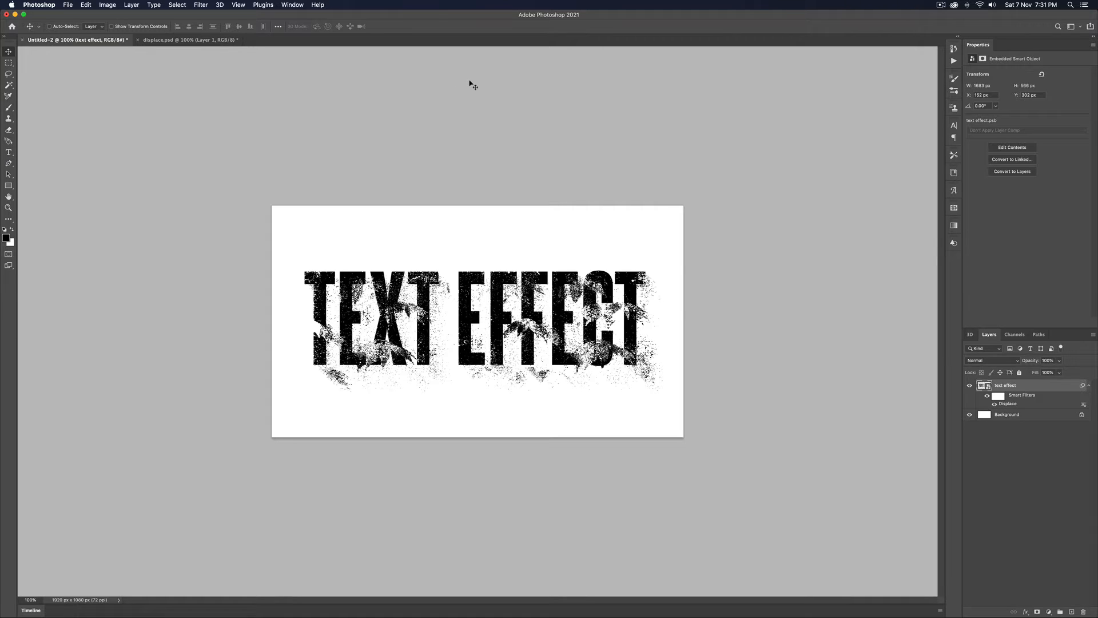
# Delete the existing displaced text layer and check the blank document's image size.
pyautogui.press('BackSpace')
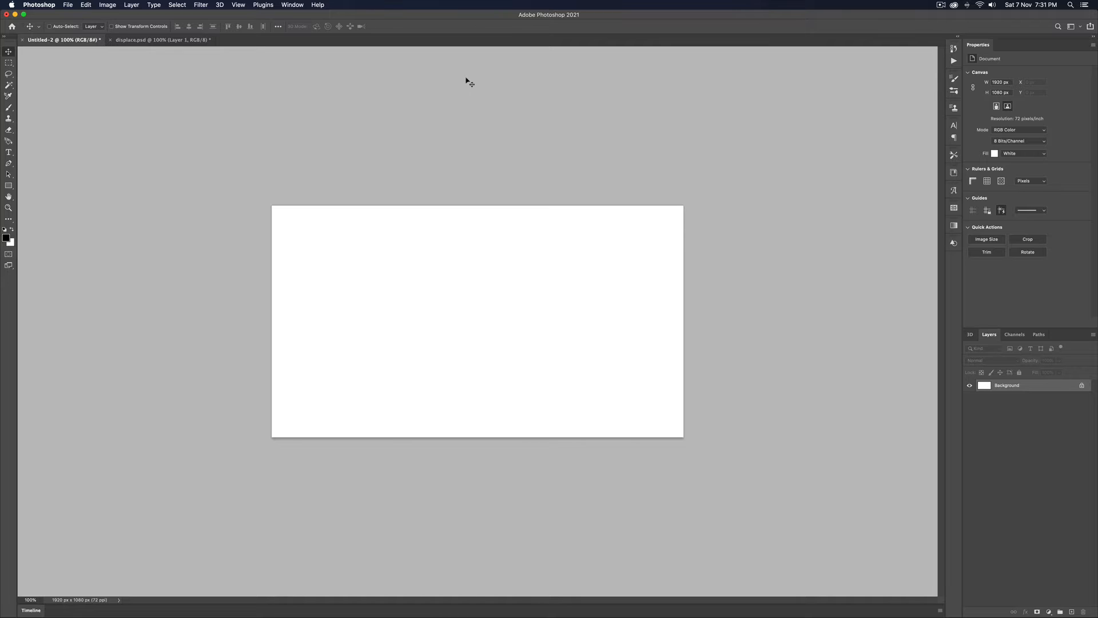
pyautogui.press('super+alt+i')
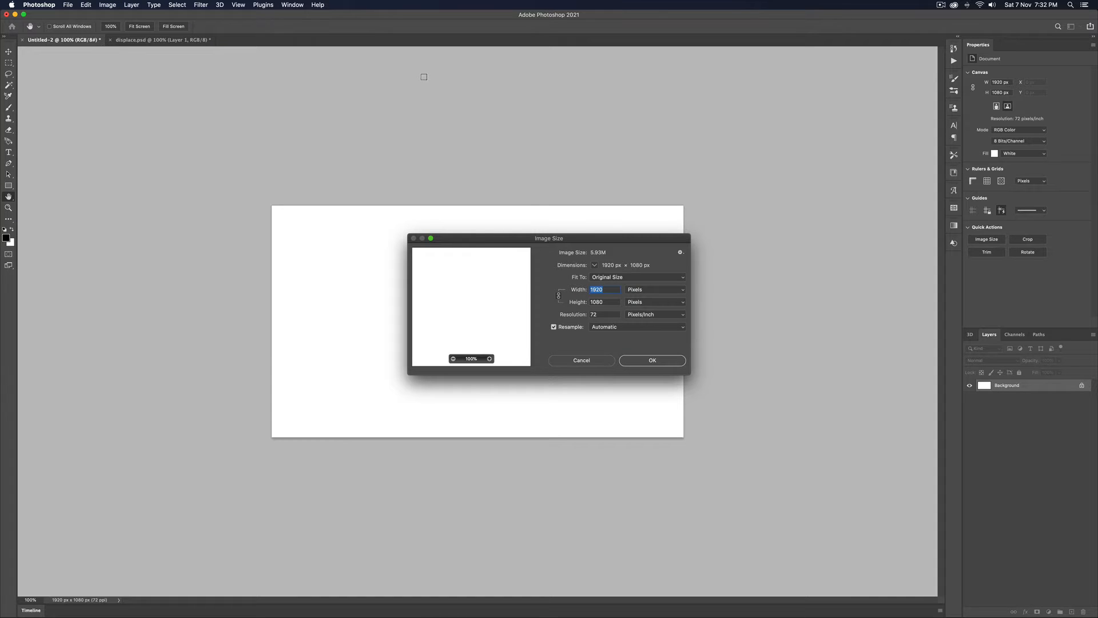
pyautogui.moveTo(612, 238); pyautogui.dragTo(318, 102)
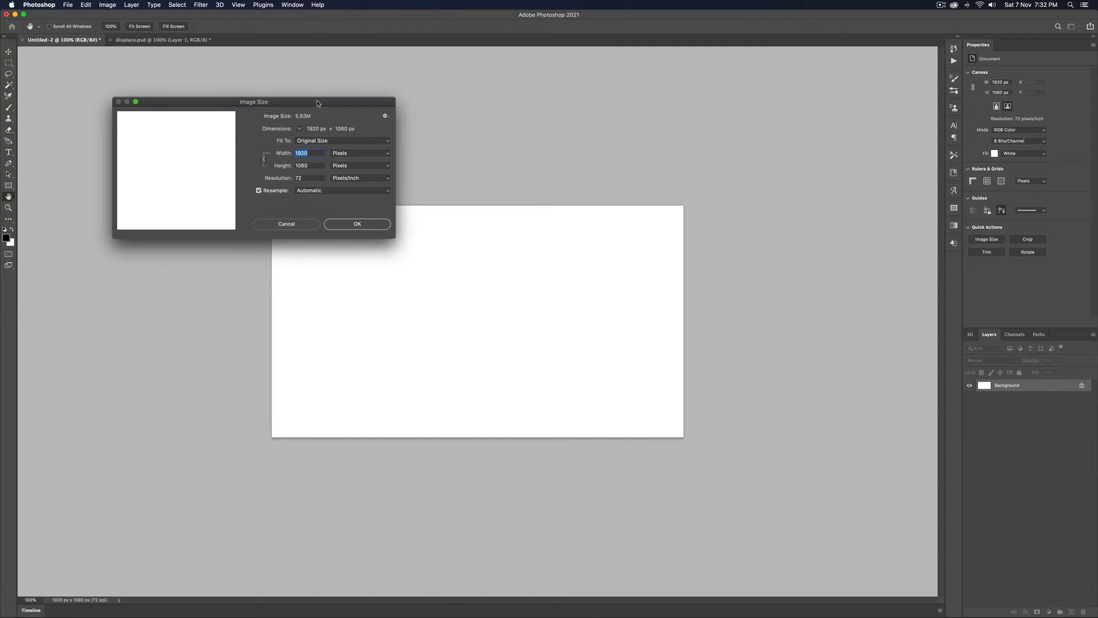
pyautogui.click(357, 225)
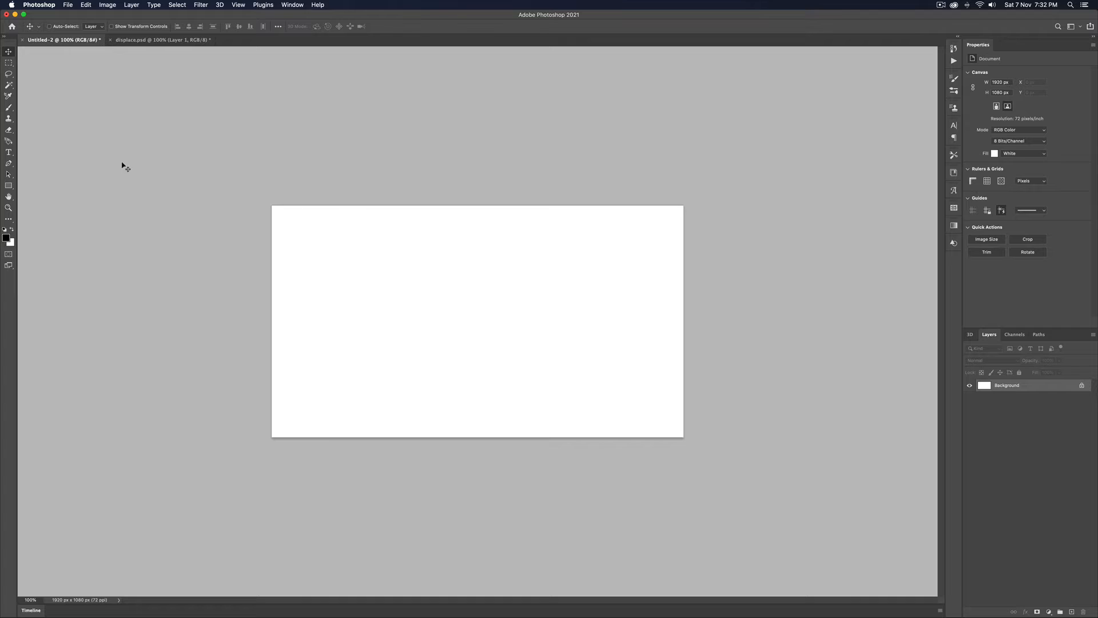
# Add a text layer reading "TEXT EFFECT" on the white canvas.
pyautogui.click(9, 152)
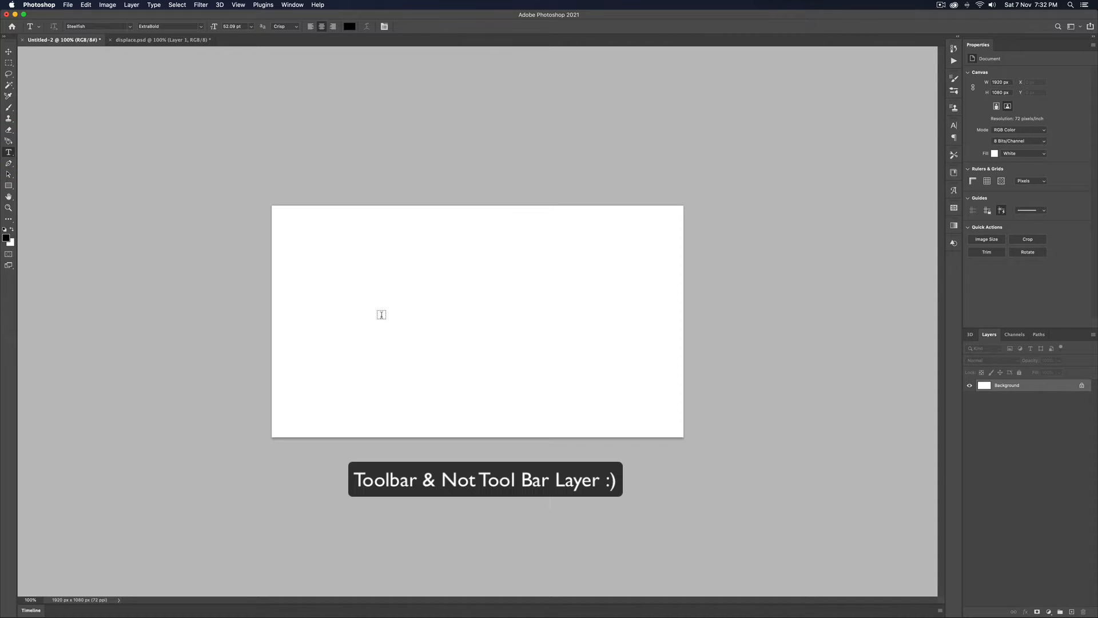
pyautogui.click(379, 311)
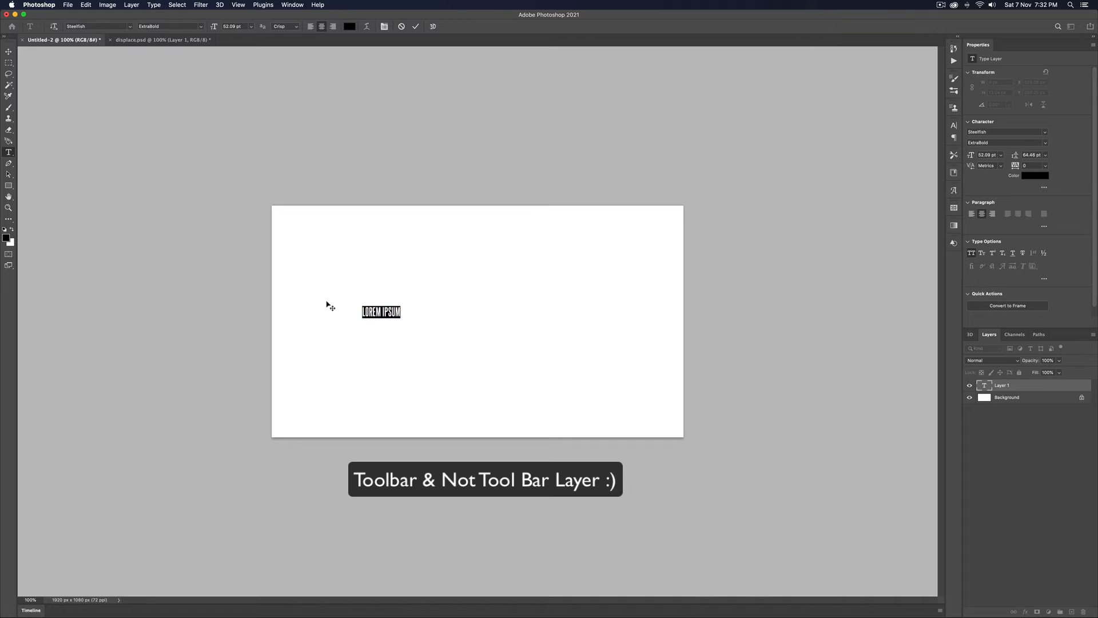
pyautogui.write('TEXT EFFECT')
pyautogui.press('super+Return')
# Scale the text up to about 1751 px wide so it nearly spans the canvas, and centre it.
pyautogui.press('super+t')
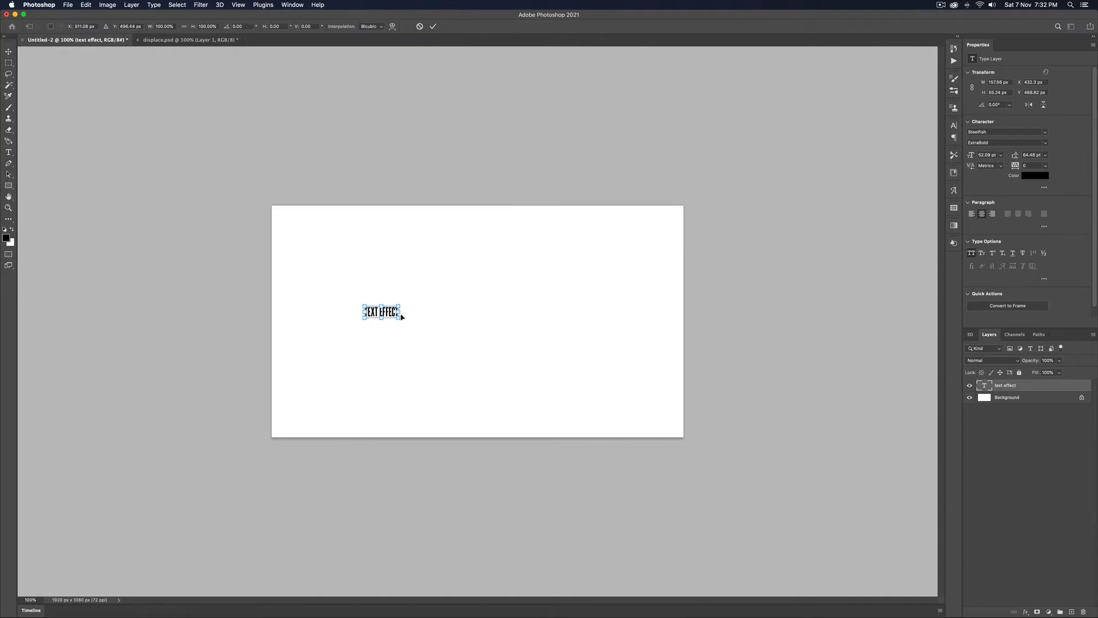
pyautogui.moveTo(401, 304); pyautogui.dragTo(685, 234)
pyautogui.moveTo(529, 267); pyautogui.dragTo(492, 312)
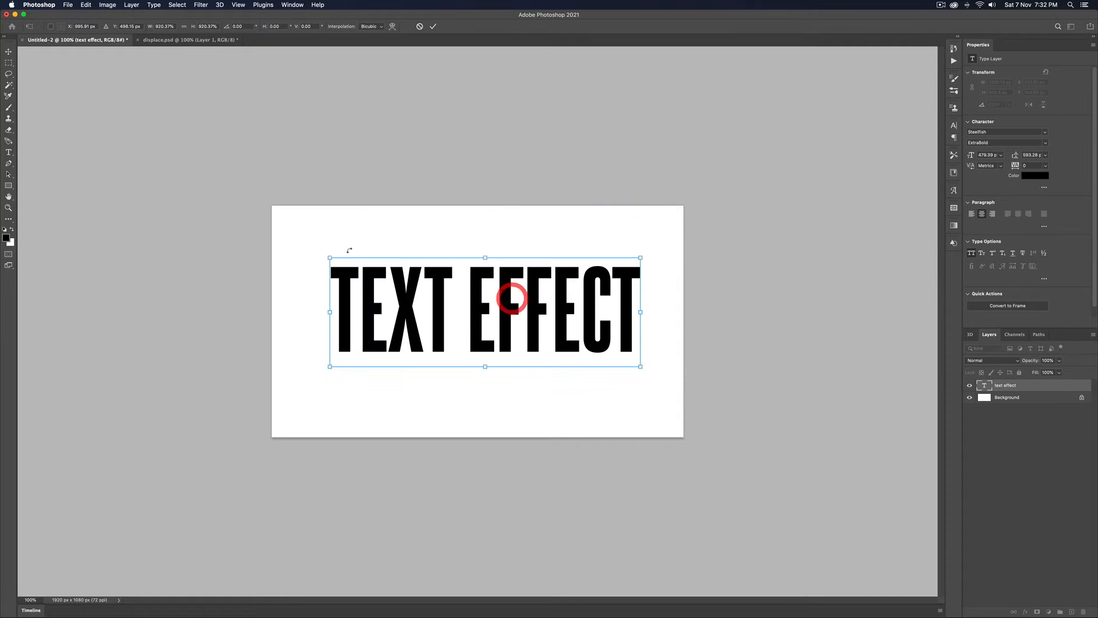
pyautogui.moveTo(328, 255); pyautogui.dragTo(298, 238)
pyautogui.click(301, 240)
pyautogui.moveTo(486, 279); pyautogui.dragTo(543, 292)
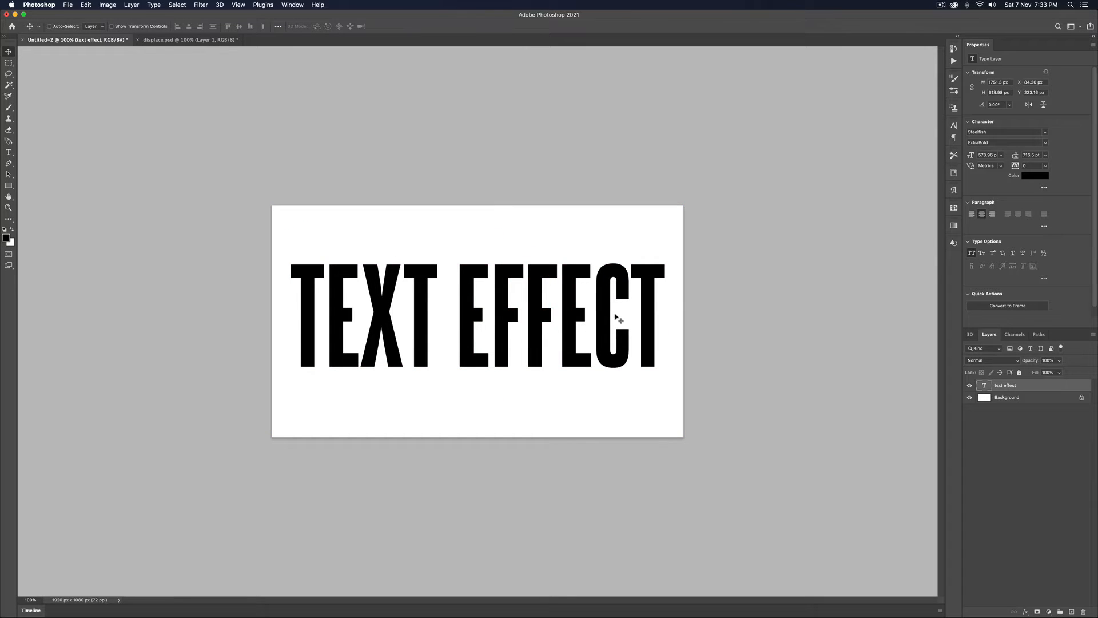
# Convert the text layer to a smart object.
pyautogui.rightClick(1051, 389)
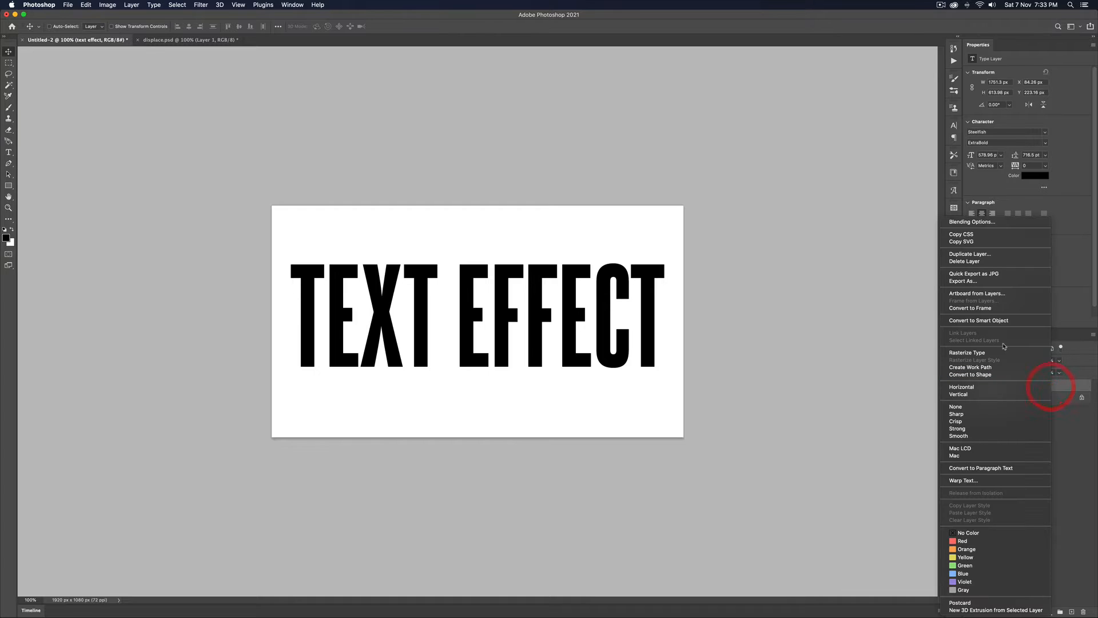
pyautogui.click(1001, 322)
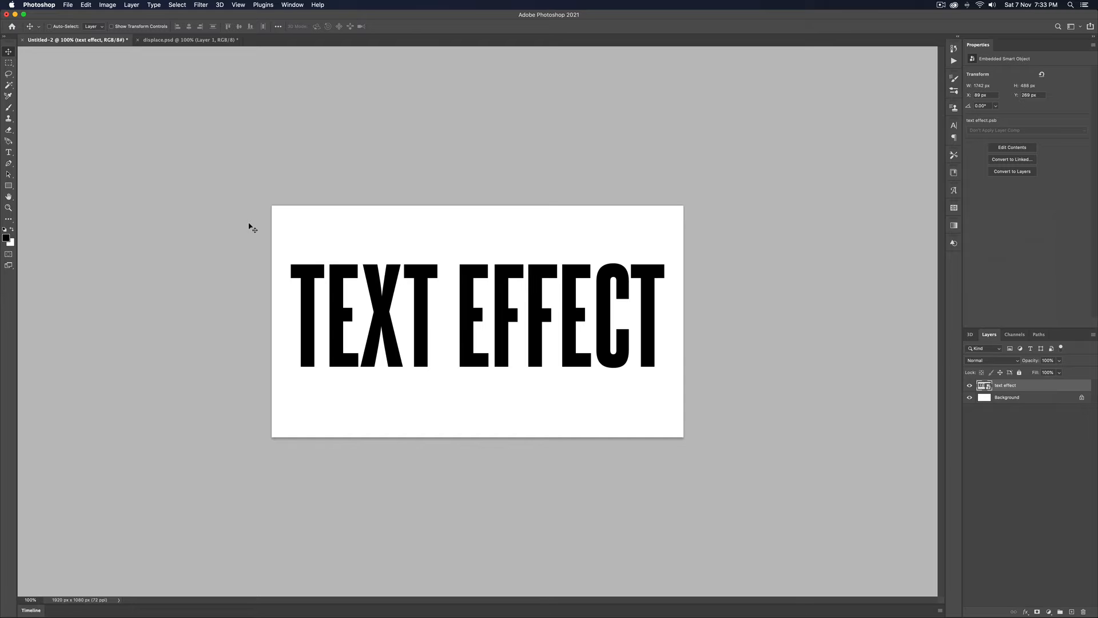
# Duplicate the document as "Displacement" and delete the text layer from the copy.
pyautogui.click(107, 5)
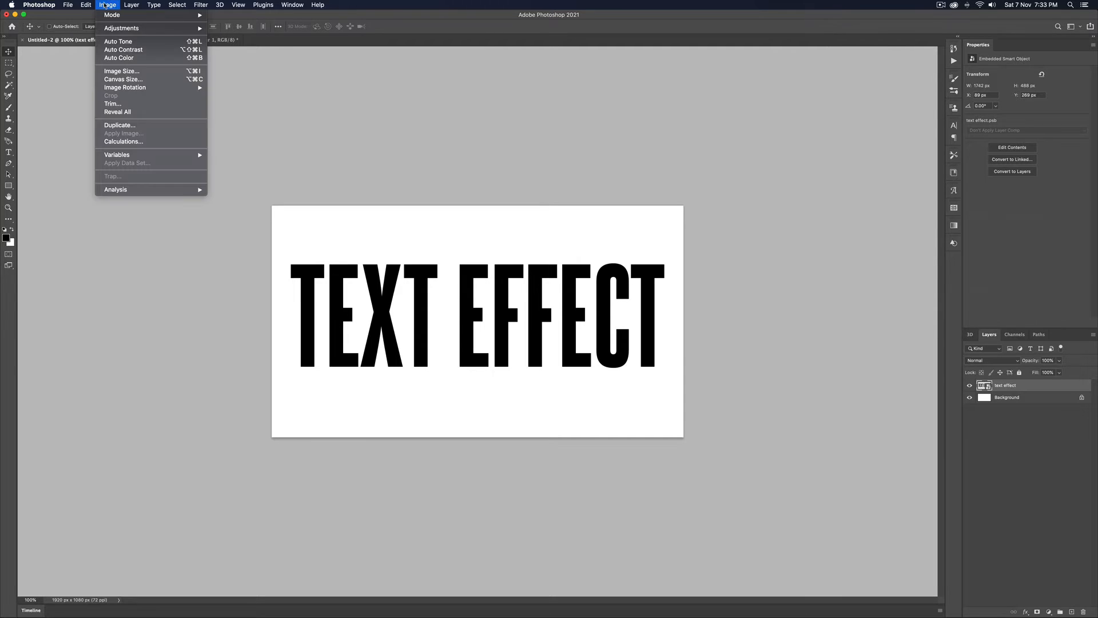
pyautogui.click(131, 125)
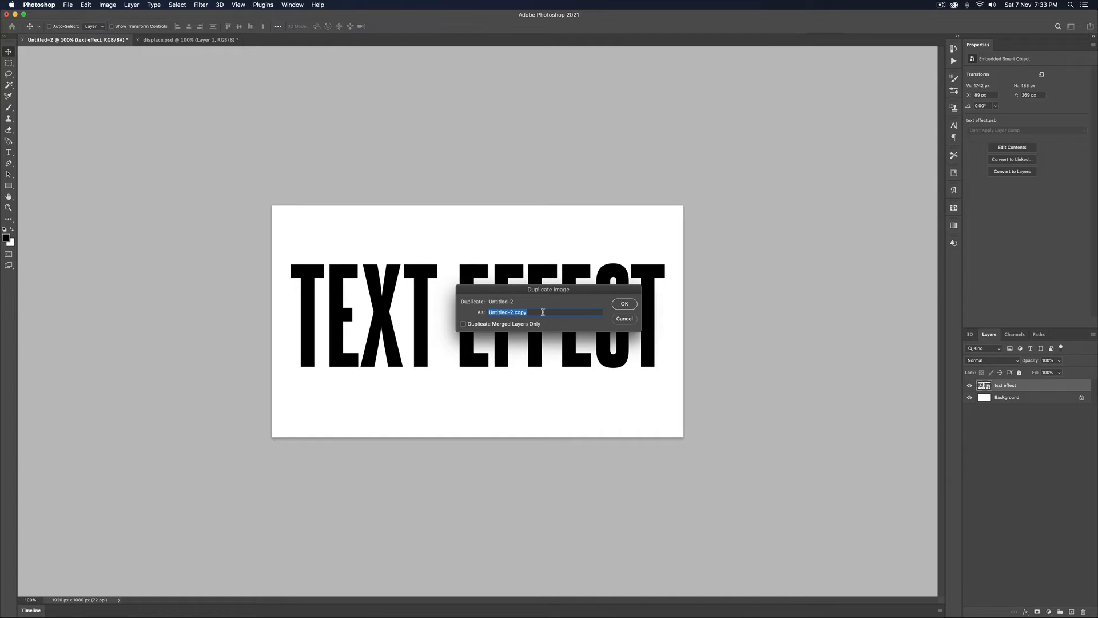
pyautogui.write('Displacement')
pyautogui.press('Return')
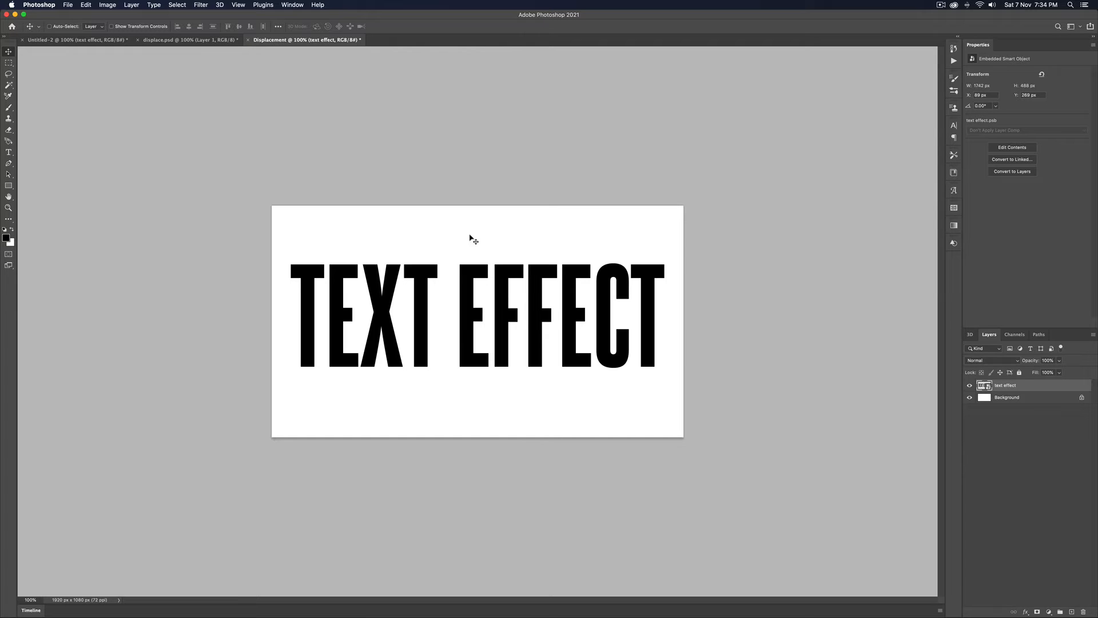
pyautogui.click(1043, 386)
pyautogui.press('Delete')
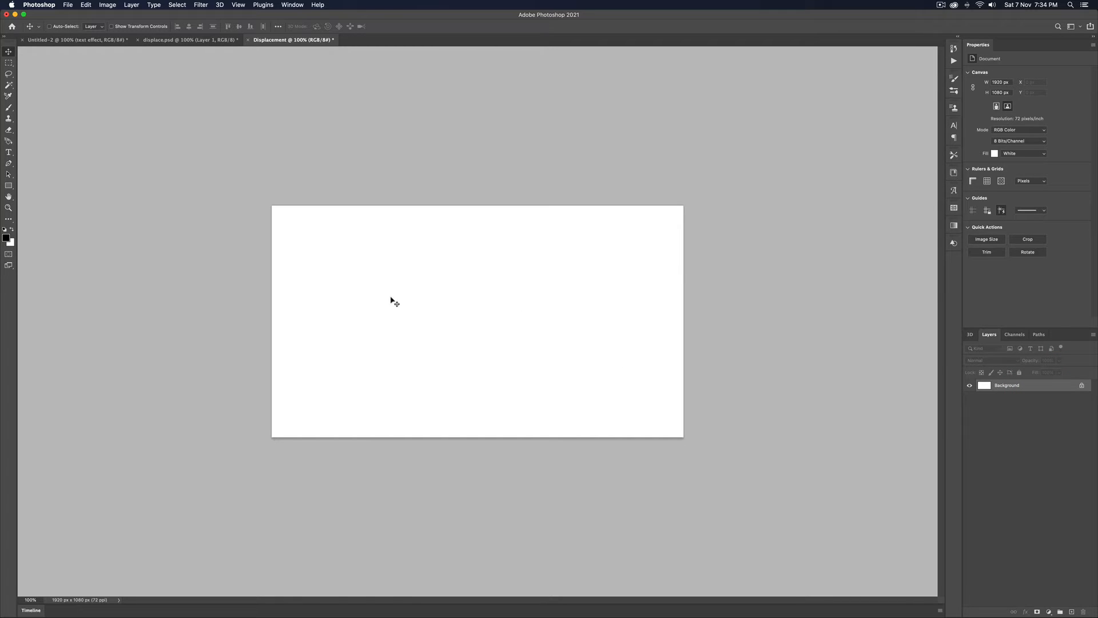
# Add a pattern fill layer with the green leaves pattern from the Trees group at 100% scale, and rasterize it.
pyautogui.click(1049, 613)
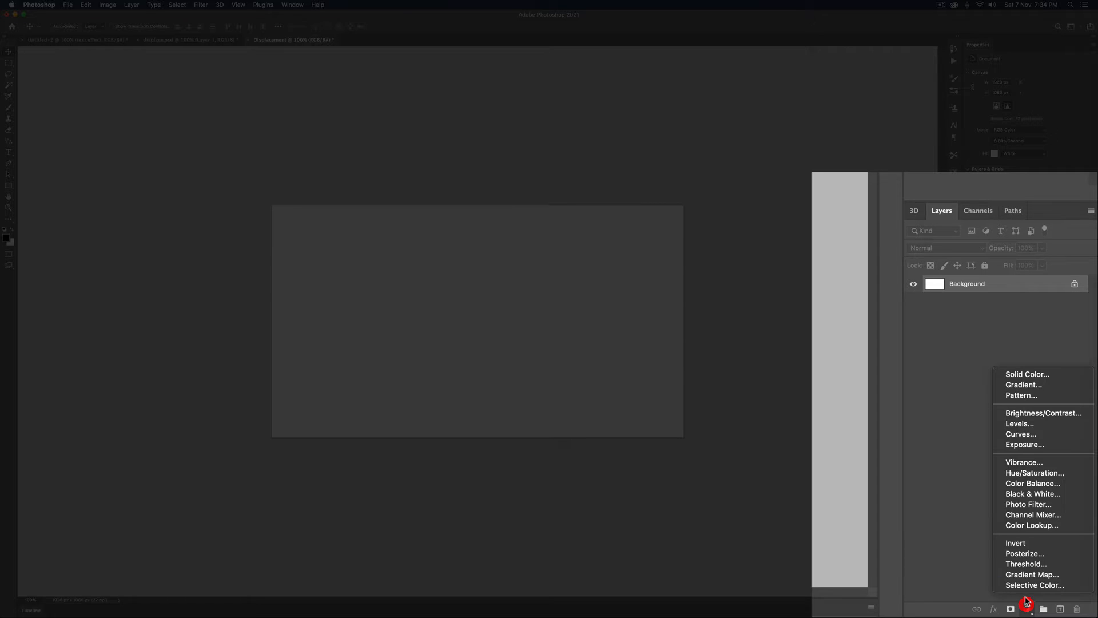
pyautogui.click(1040, 395)
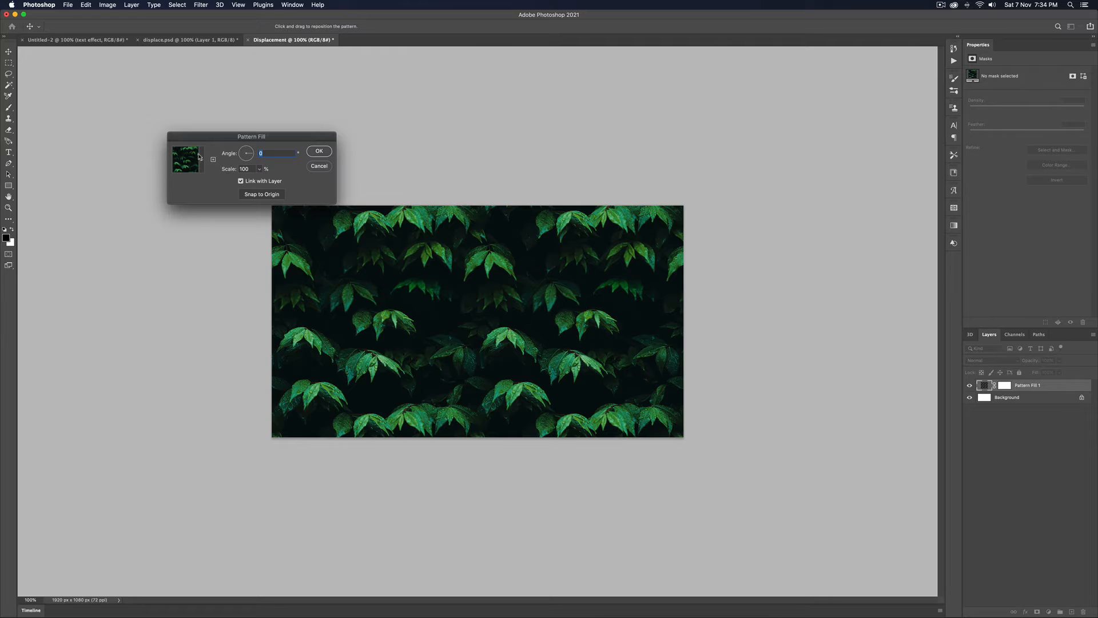
pyautogui.click(198, 154)
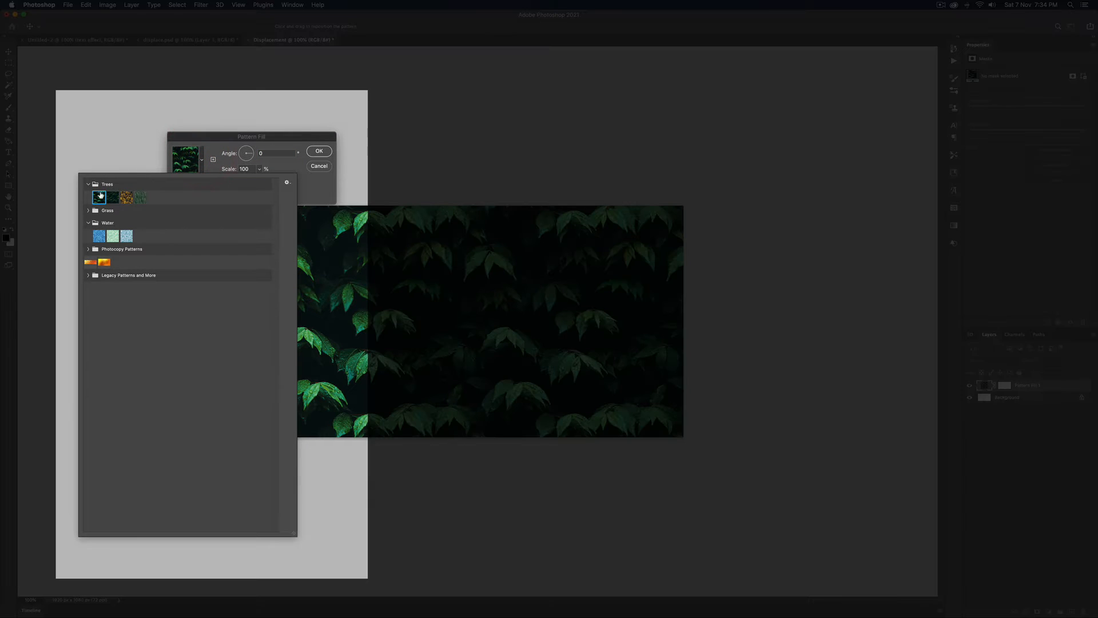
pyautogui.click(227, 137)
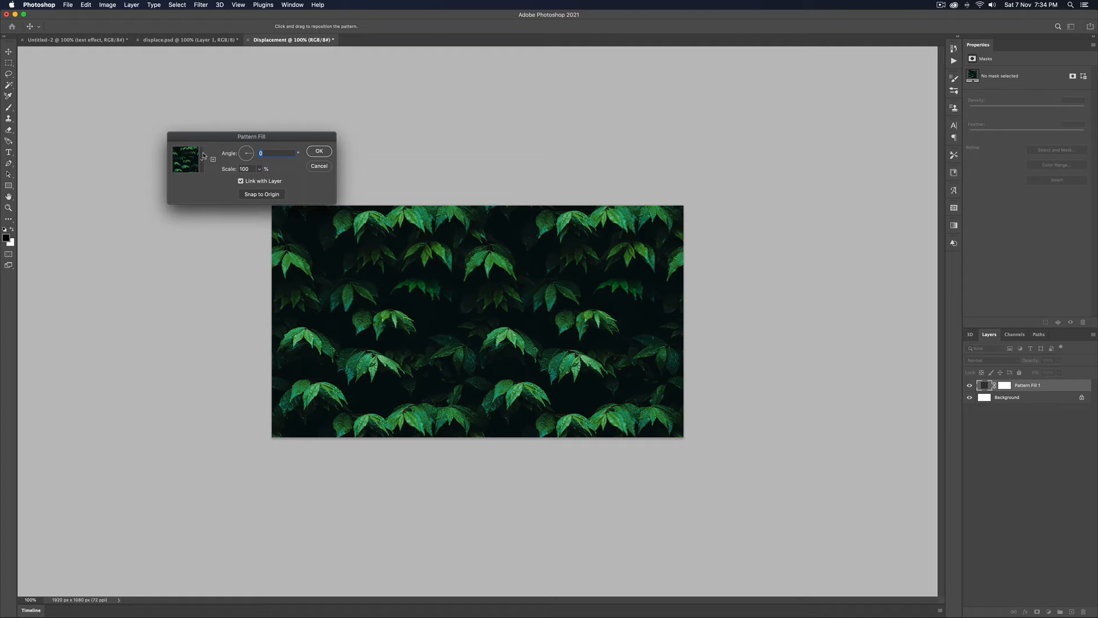
pyautogui.moveTo(291, 137); pyautogui.dragTo(272, 118)
pyautogui.click(273, 117)
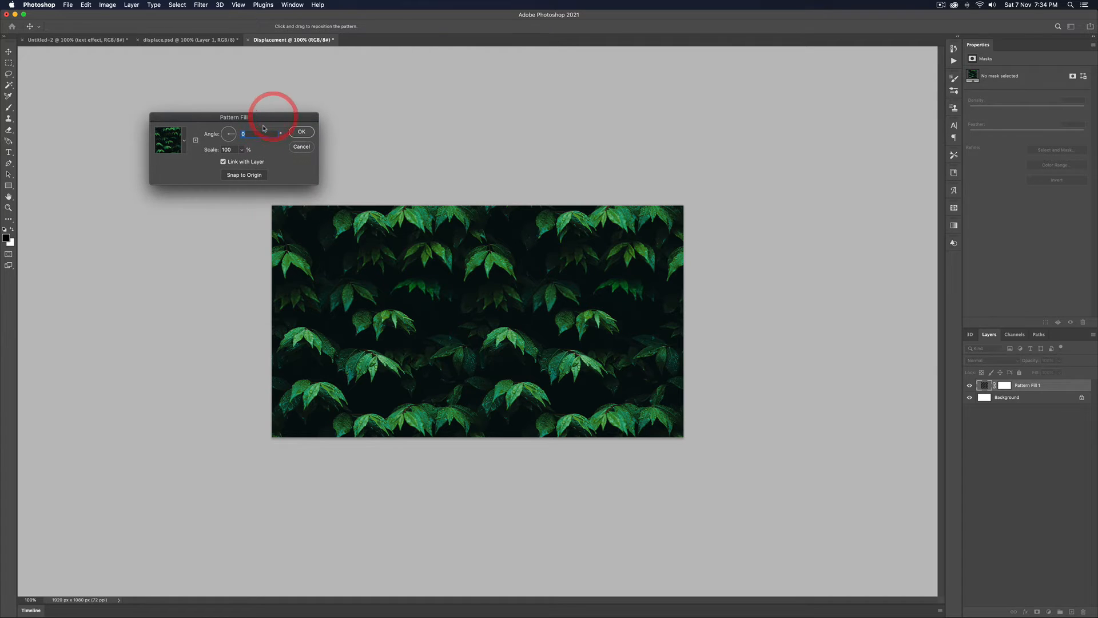
pyautogui.click(292, 132)
pyautogui.rightClick(1054, 323)
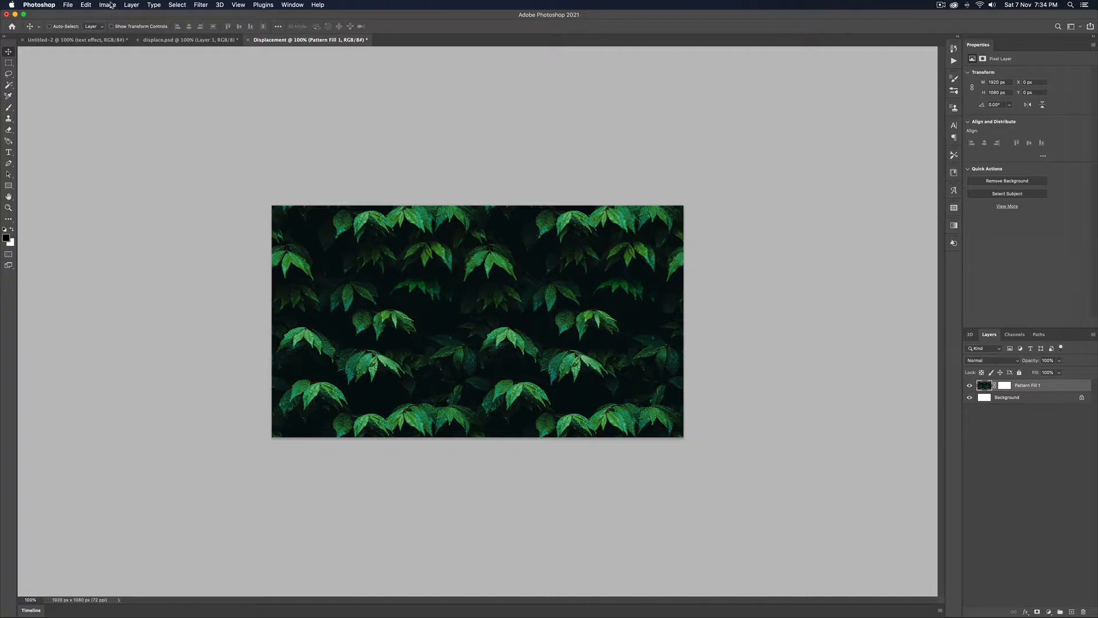
# Desaturate the leaf pattern layer.
pyautogui.click(109, 5)
pyautogui.moveTo(172, 29)
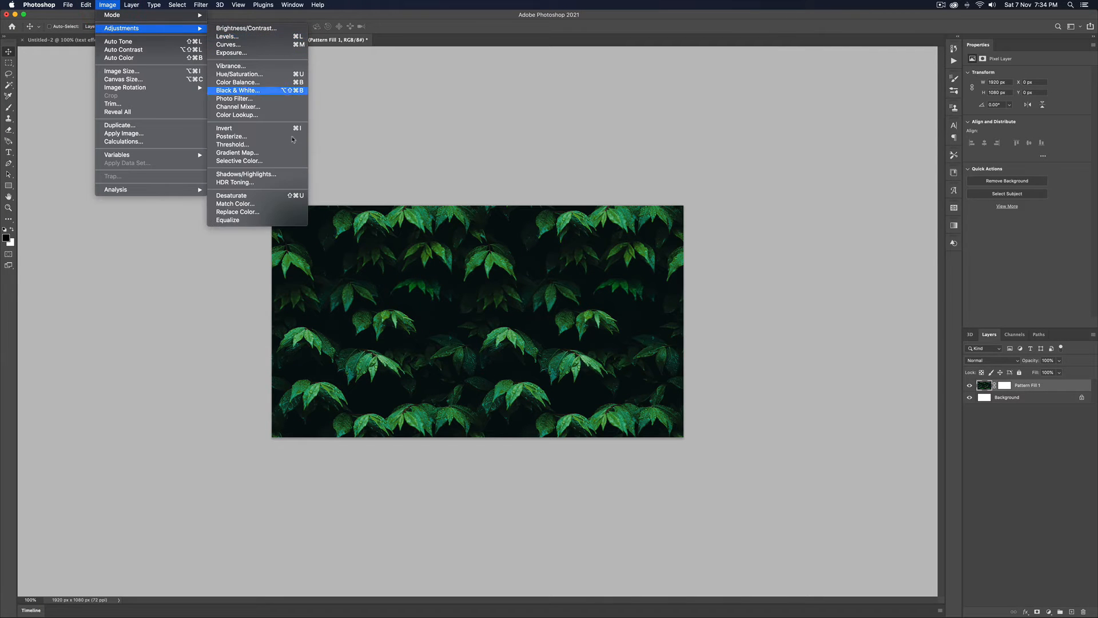
pyautogui.click(262, 196)
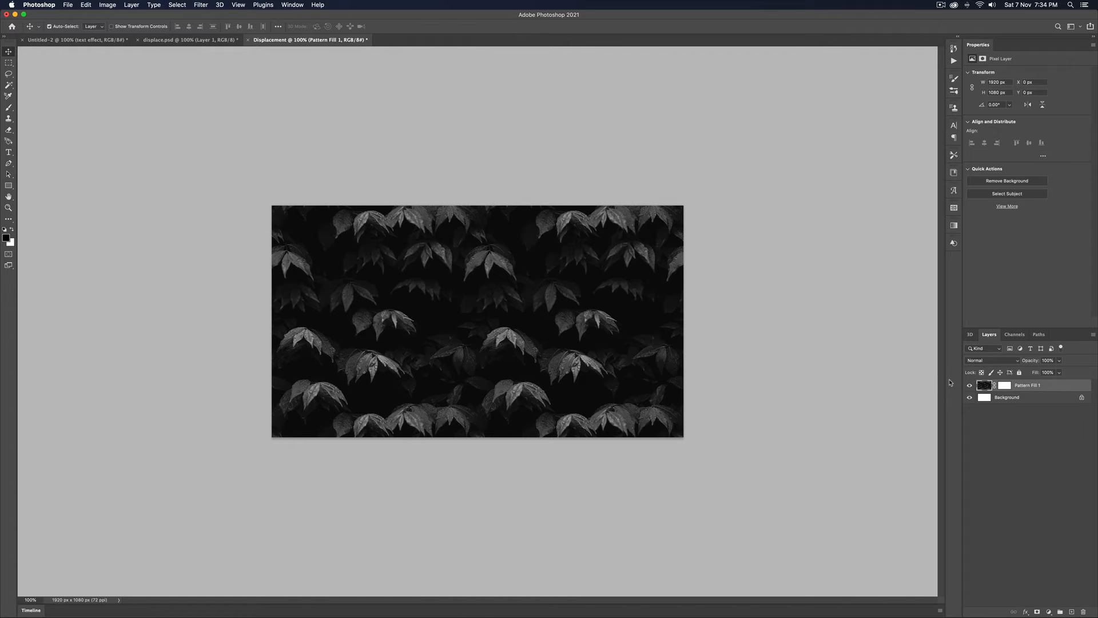
# Boost the leaf layer's contrast with Levels, setting the white input to 87 and adjusting the black point and midtones.
pyautogui.press('super+l')
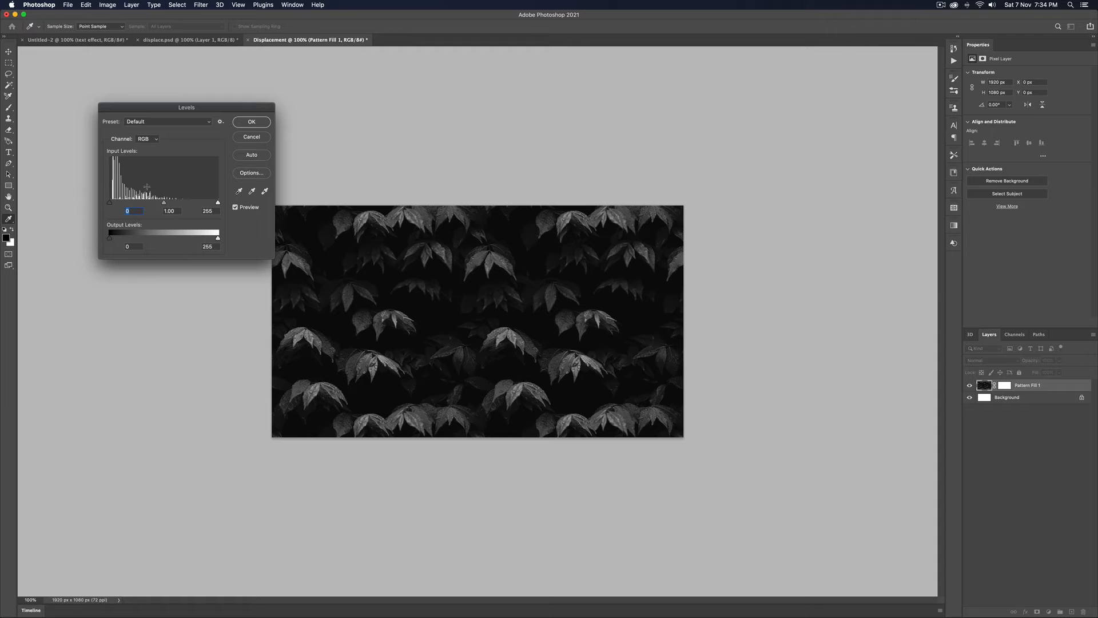
pyautogui.moveTo(216, 201); pyautogui.dragTo(147, 203)
pyautogui.click(147, 202)
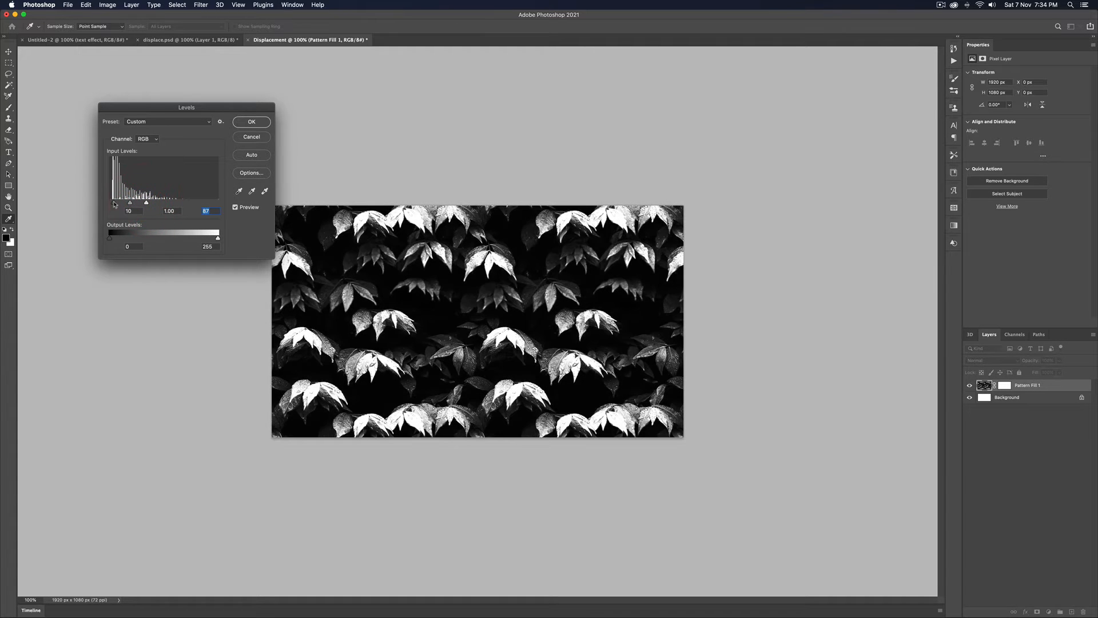
pyautogui.click(107, 203)
pyautogui.moveTo(128, 202); pyautogui.dragTo(133, 201)
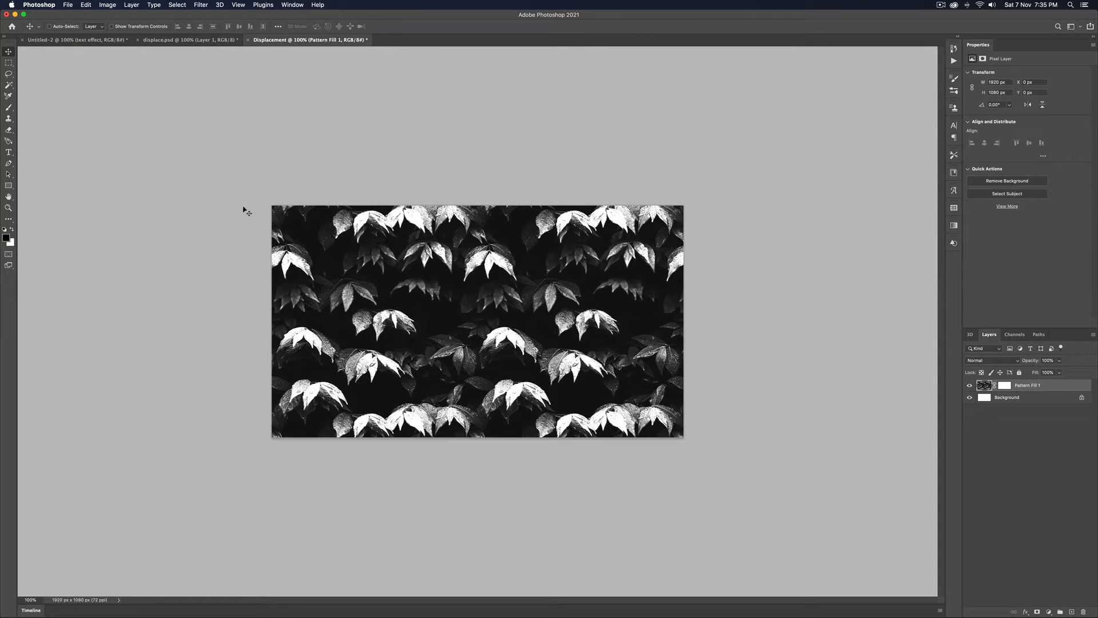
# Save the leaf map document as Displacement.psd in Photoshop format on the Desktop.
pyautogui.press('super+s')
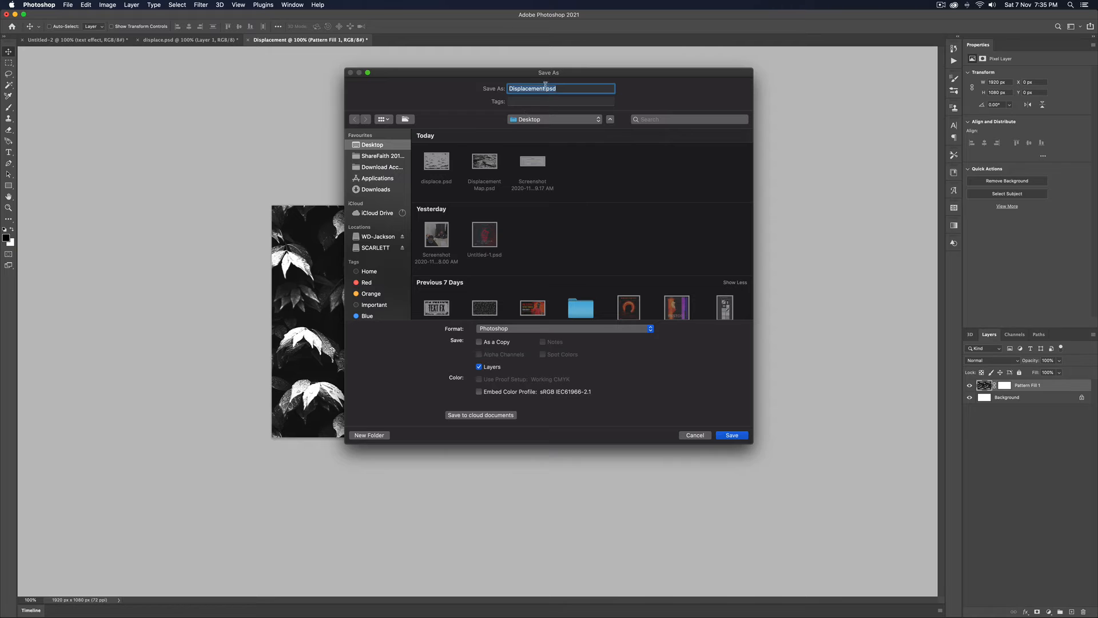
pyautogui.click(733, 439)
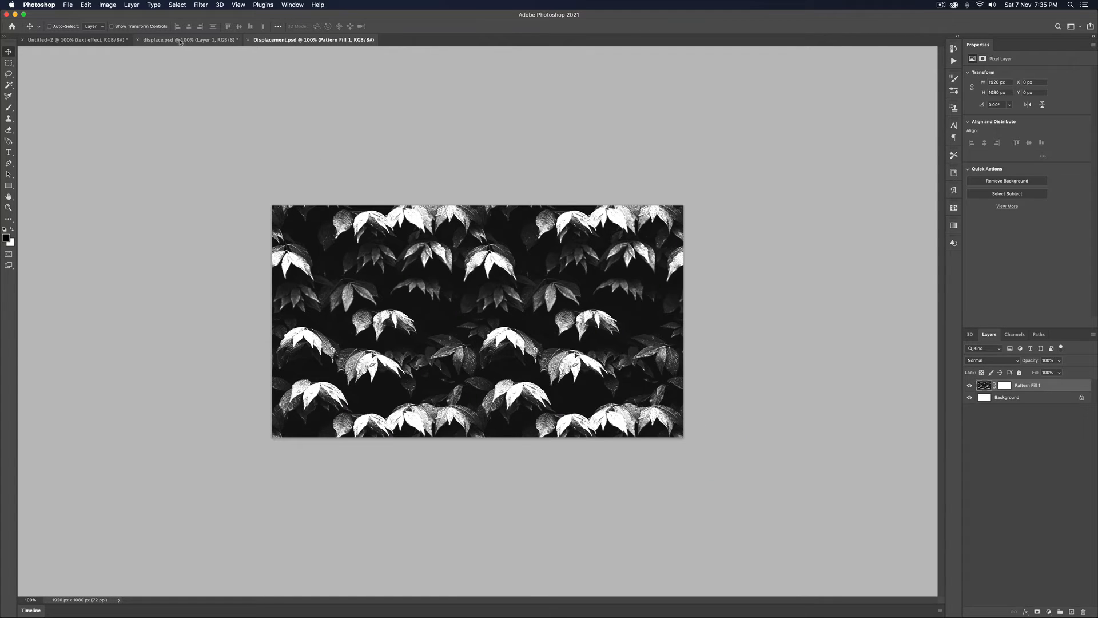
# Apply a Displace filter to the text in Untitled-2 with scales of 10, Tile and Repeat Edge Pixels, using Displacement.psd as the map.
pyautogui.click(94, 40)
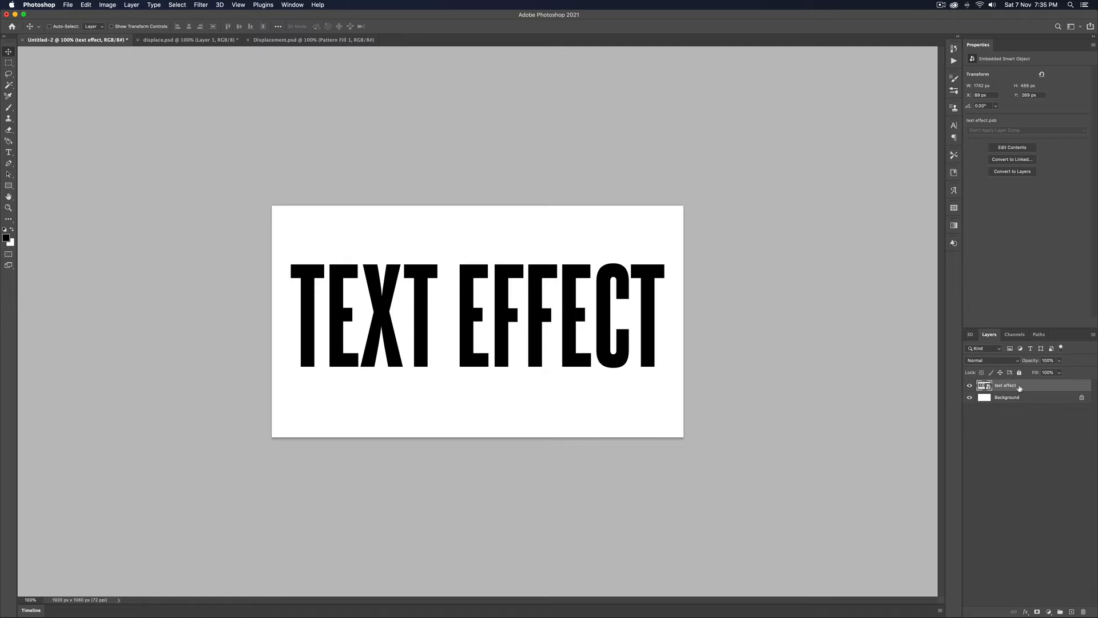
pyautogui.click(201, 4)
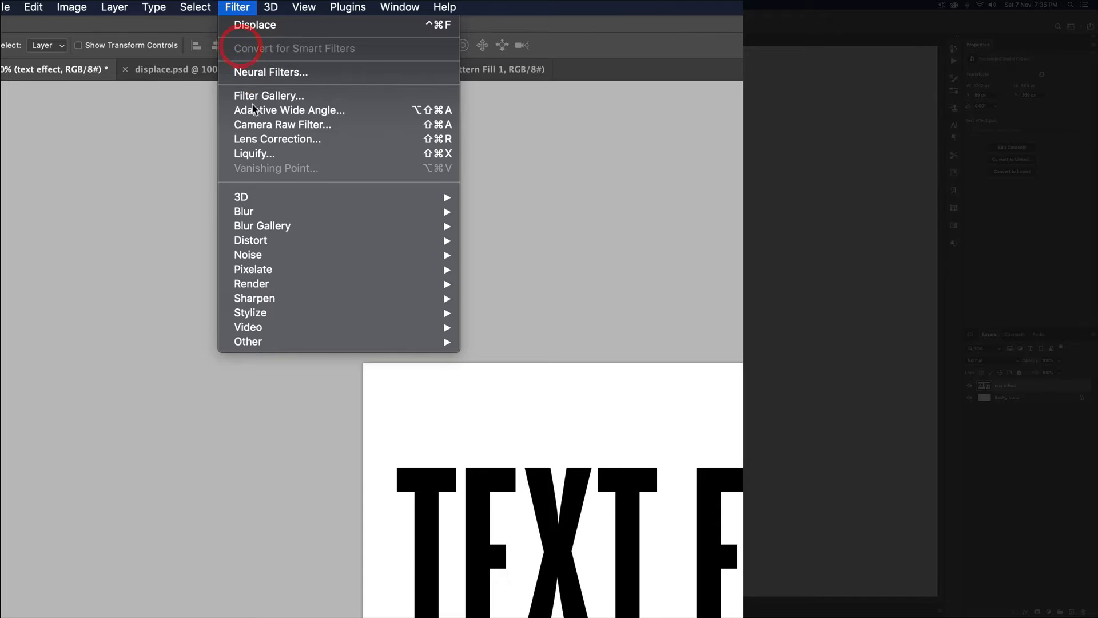
pyautogui.moveTo(413, 245)
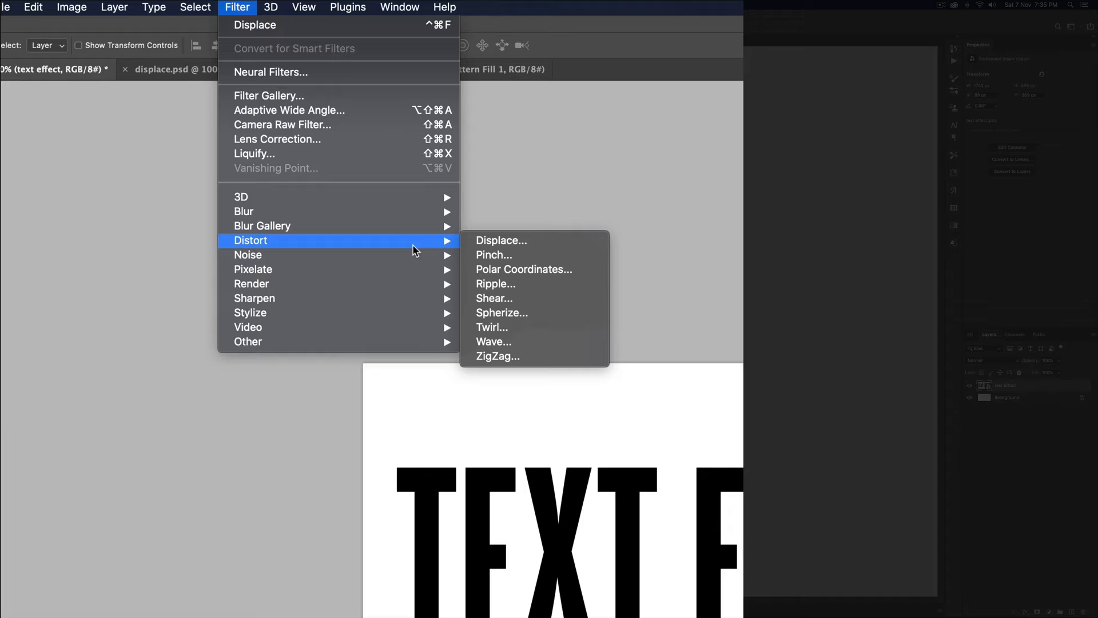
pyautogui.click(531, 239)
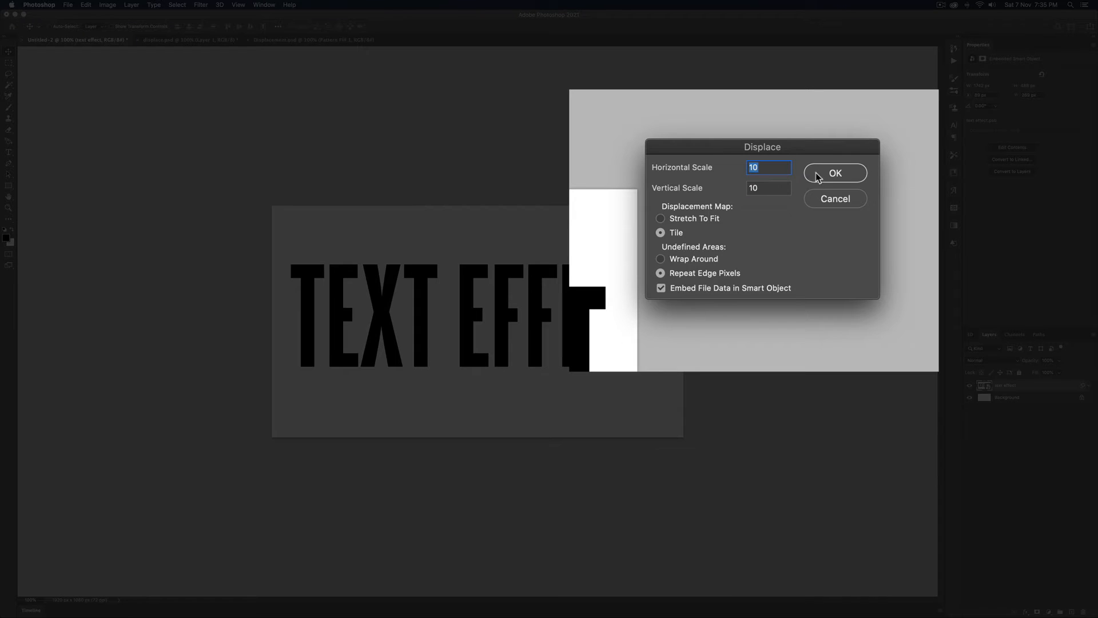
pyautogui.click(801, 195)
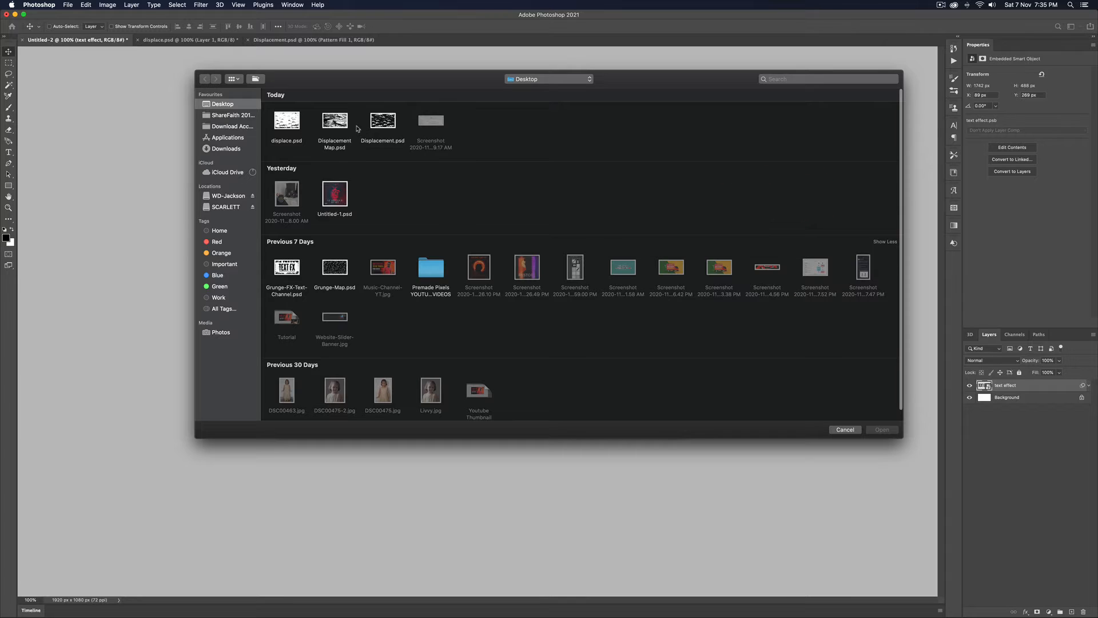
pyautogui.doubleClick(382, 120)
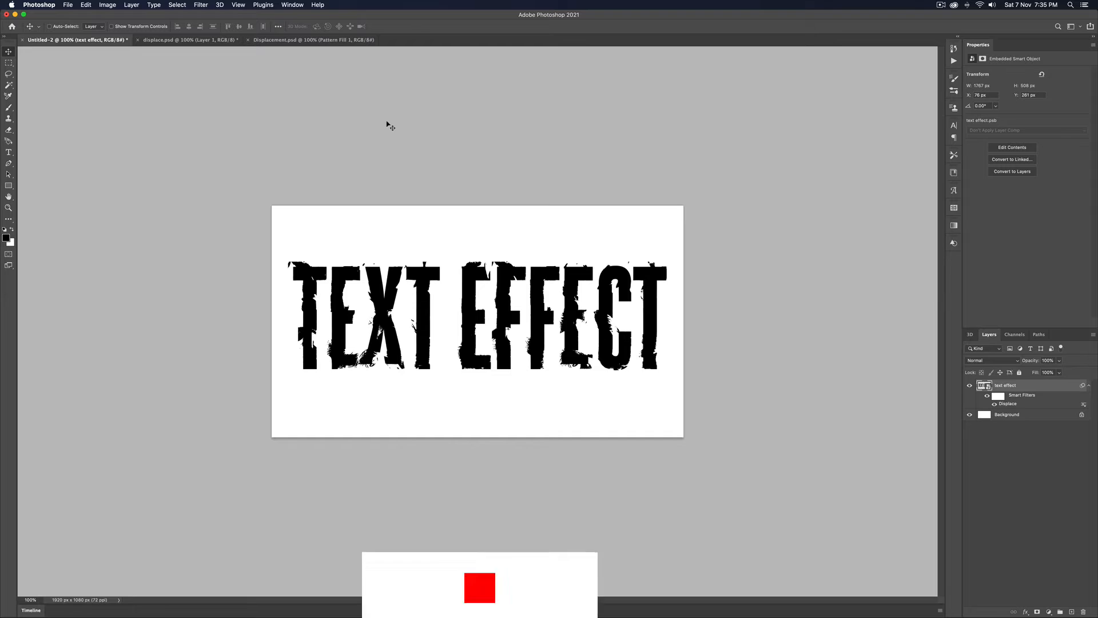
# Edit the text's Displace filter to horizontal scale 30 and vertical scale 20 with Displacement.psd, and nudge the text slightly left.
pyautogui.doubleClick(1008, 404)
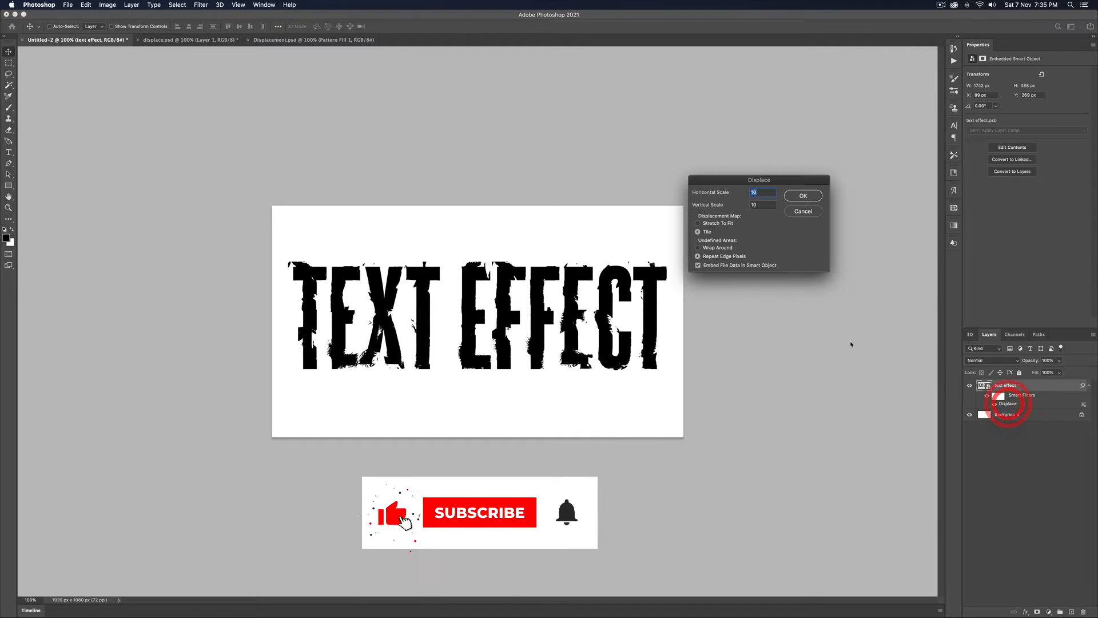
pyautogui.write('3')
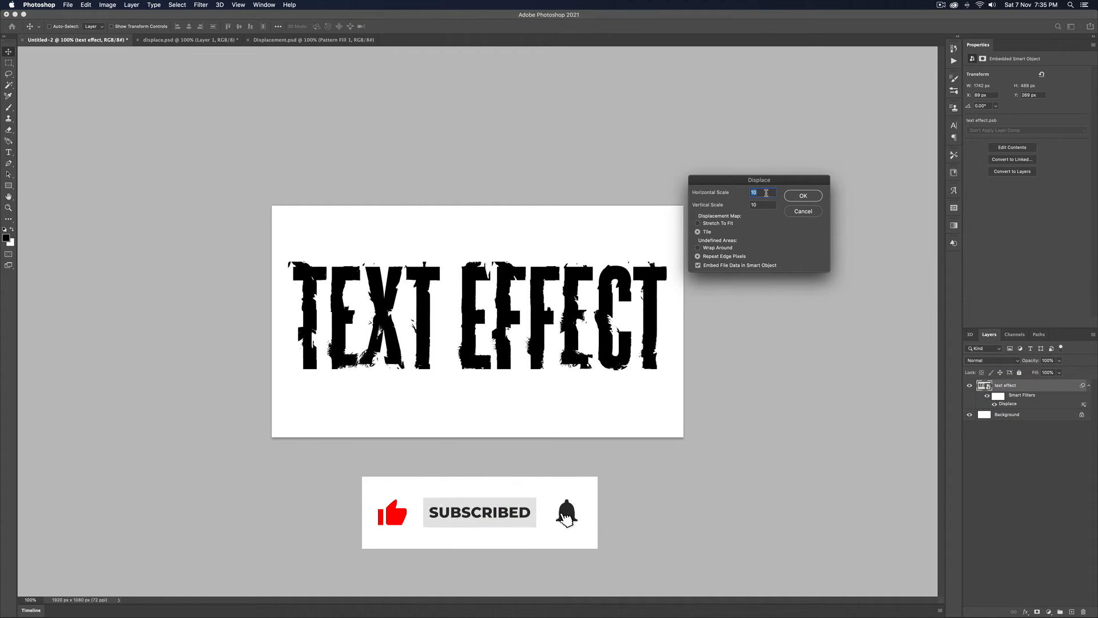
pyautogui.write('0')
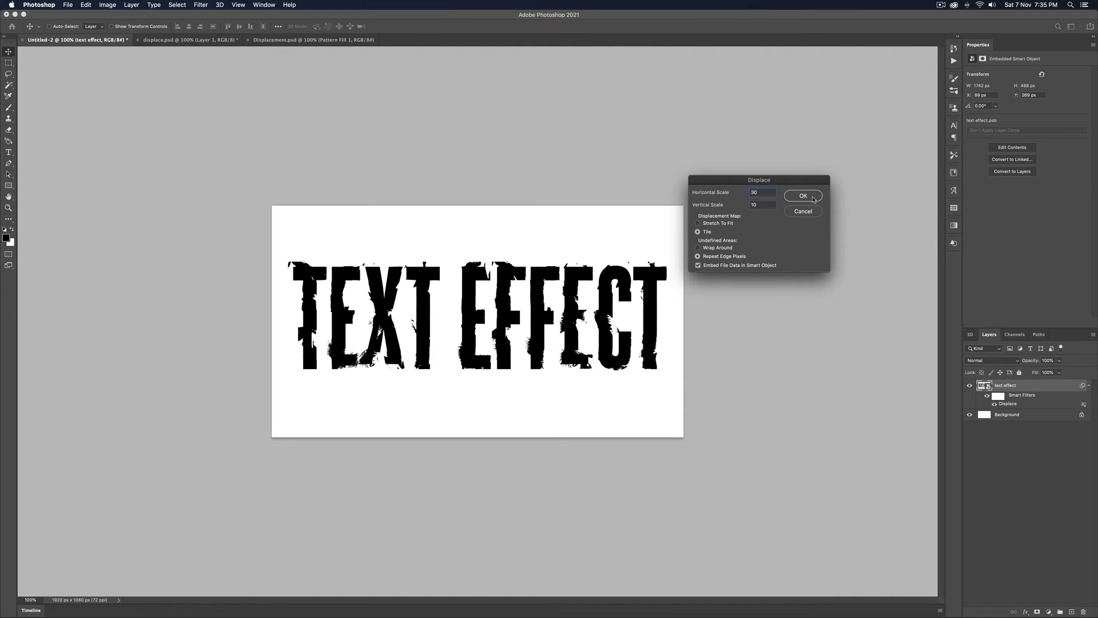
pyautogui.press('Tab')
pyautogui.write('20')
pyautogui.click(803, 196)
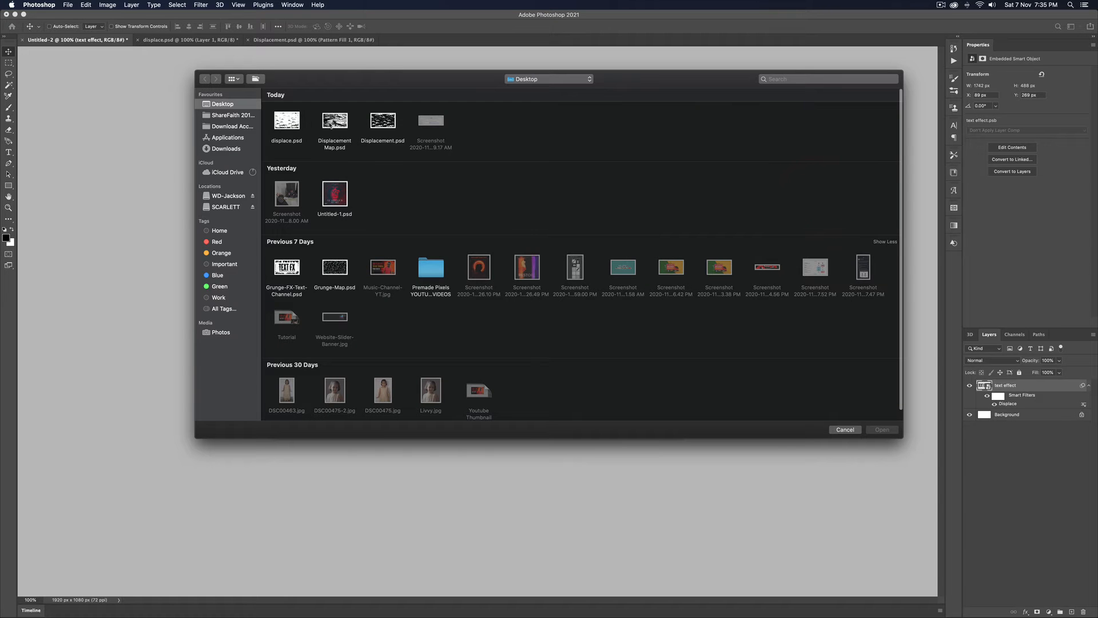
pyautogui.doubleClick(375, 119)
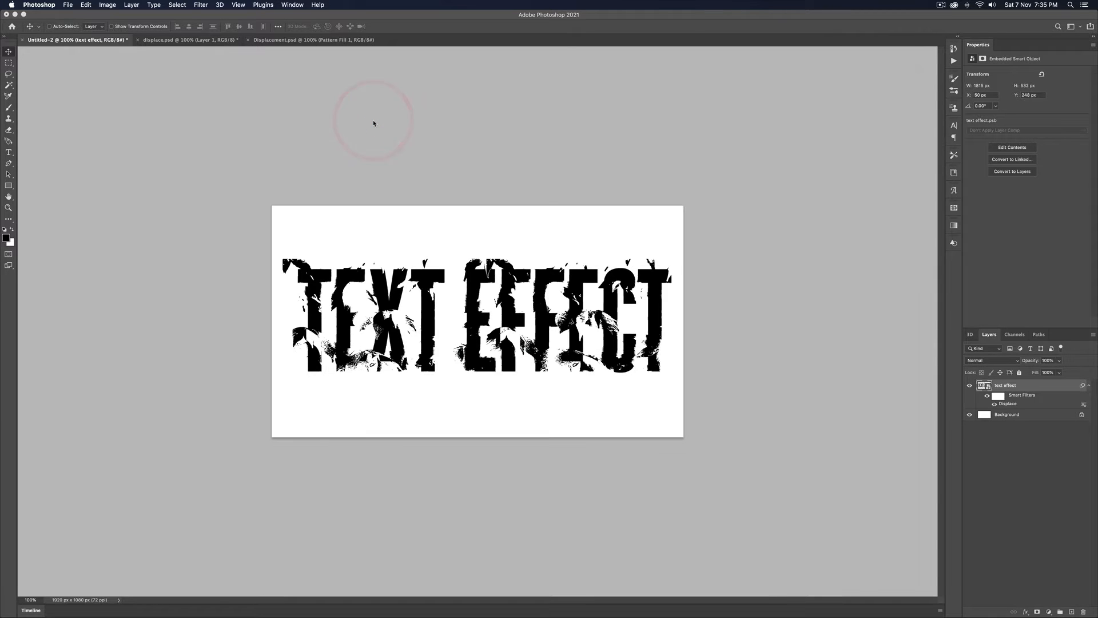
pyautogui.moveTo(501, 250); pyautogui.dragTo(496, 245)
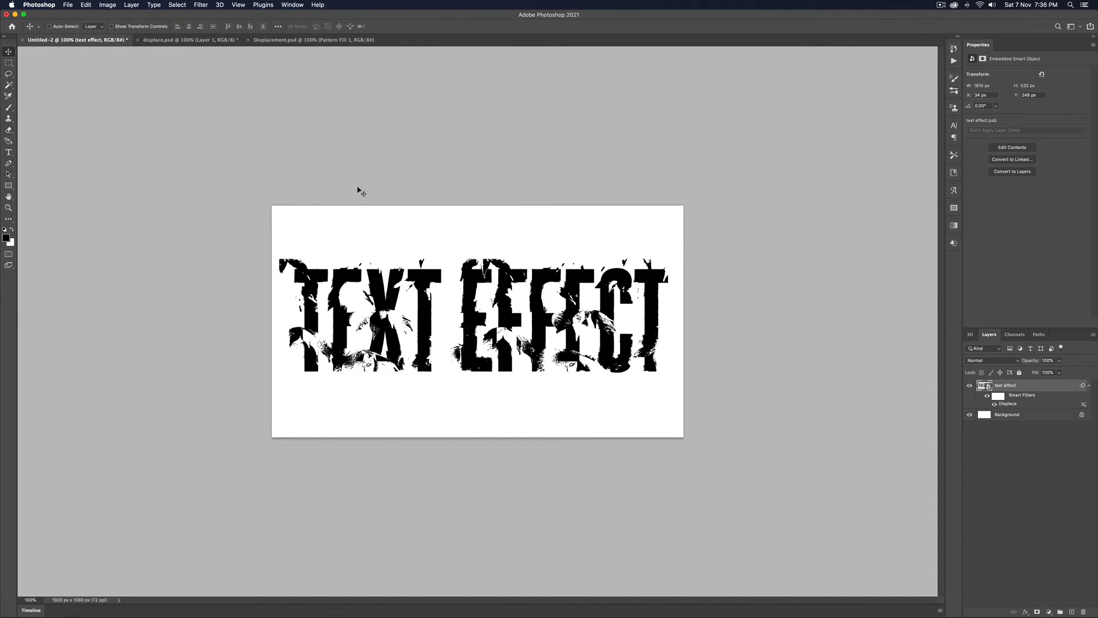
# Bring Displacement.psd to the front, then switch to Chrome and copy the grey concrete wall photo on Pexels.
pyautogui.click(289, 40)
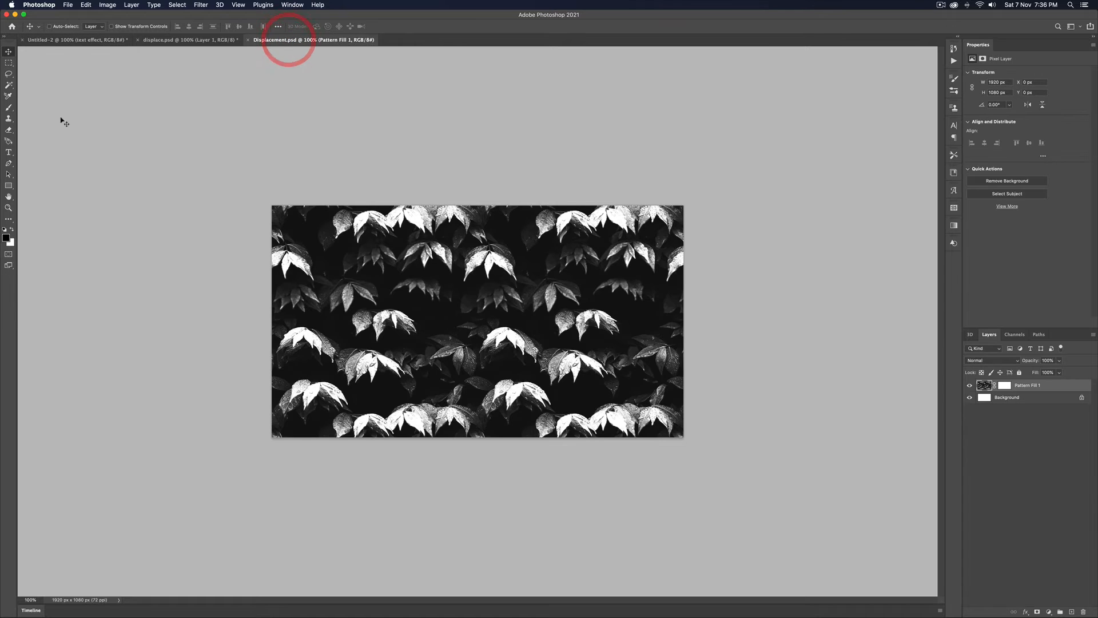
pyautogui.press('super+Tab')
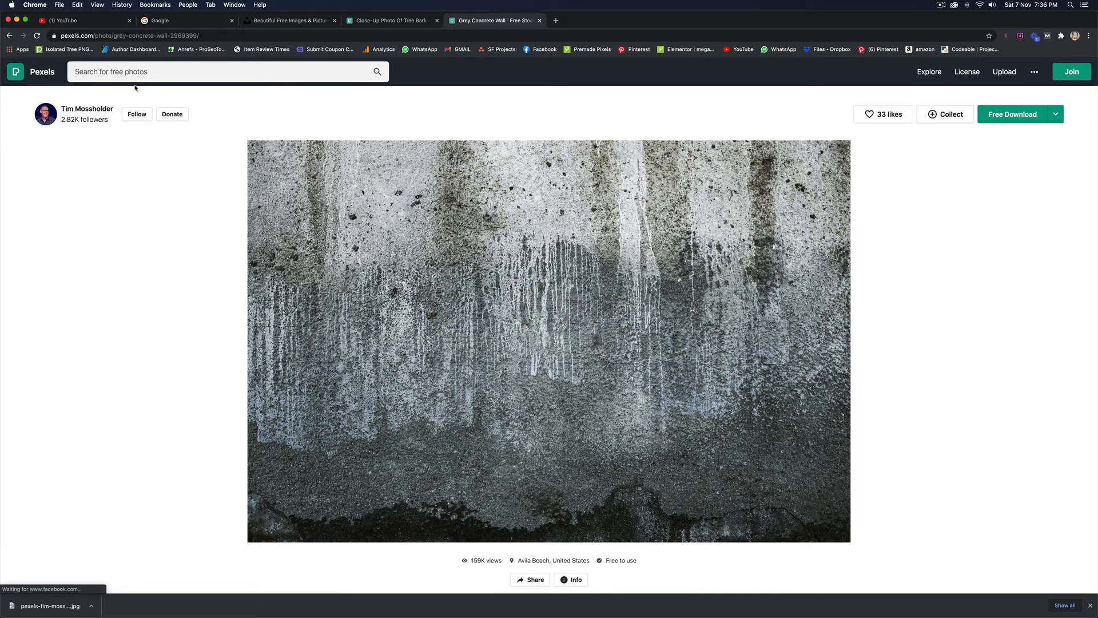
pyautogui.scroll(-3, 150, 171)
pyautogui.scroll(3, 166, 143)
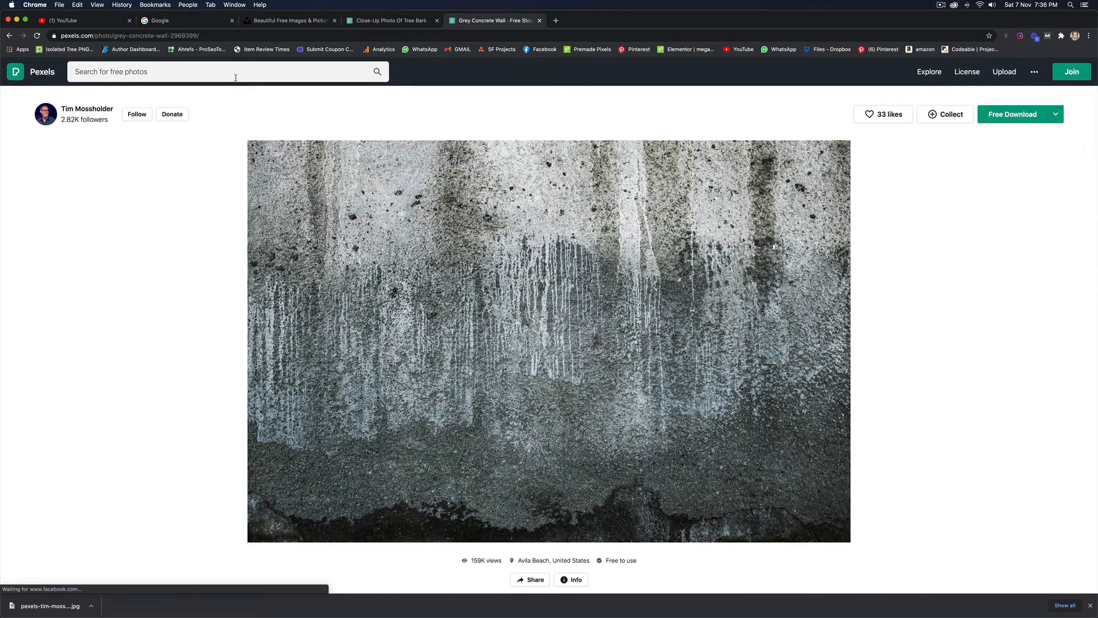
pyautogui.rightClick(330, 213)
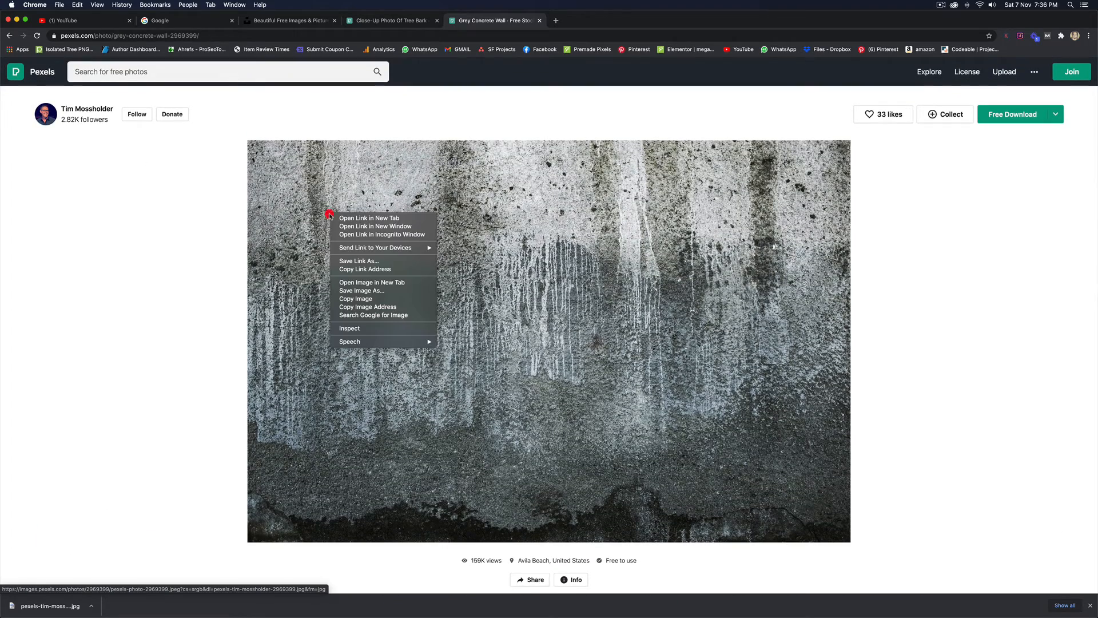
pyautogui.click(367, 299)
# Search Pexels for concrete and copy the full view of the mottled, weathered grey concrete wall photo from the results.
pyautogui.click(172, 71)
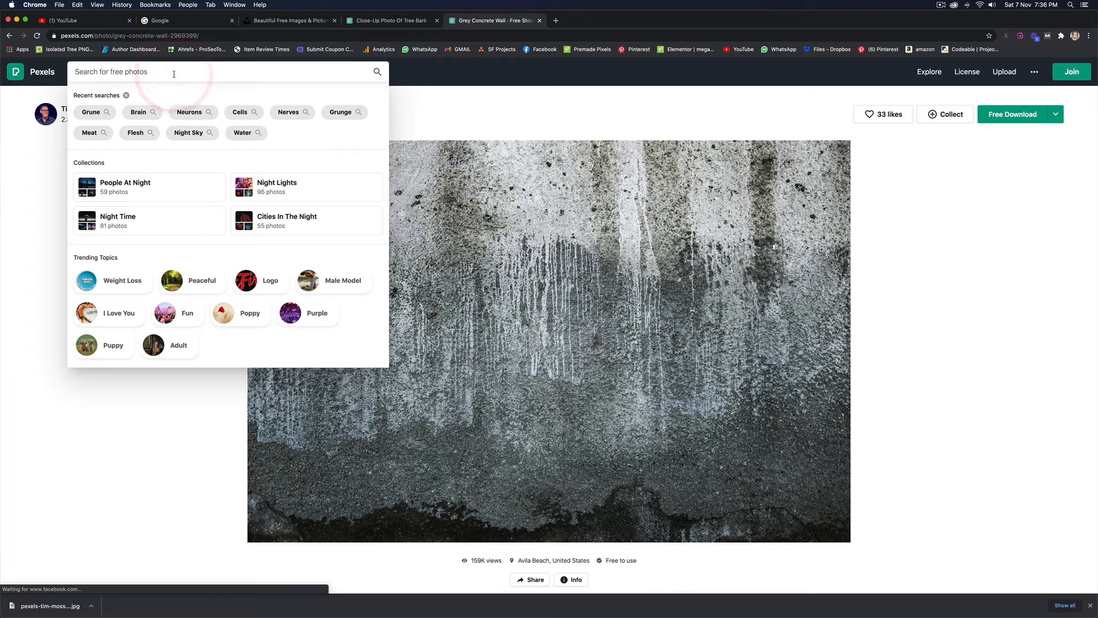
pyautogui.write('condrete')
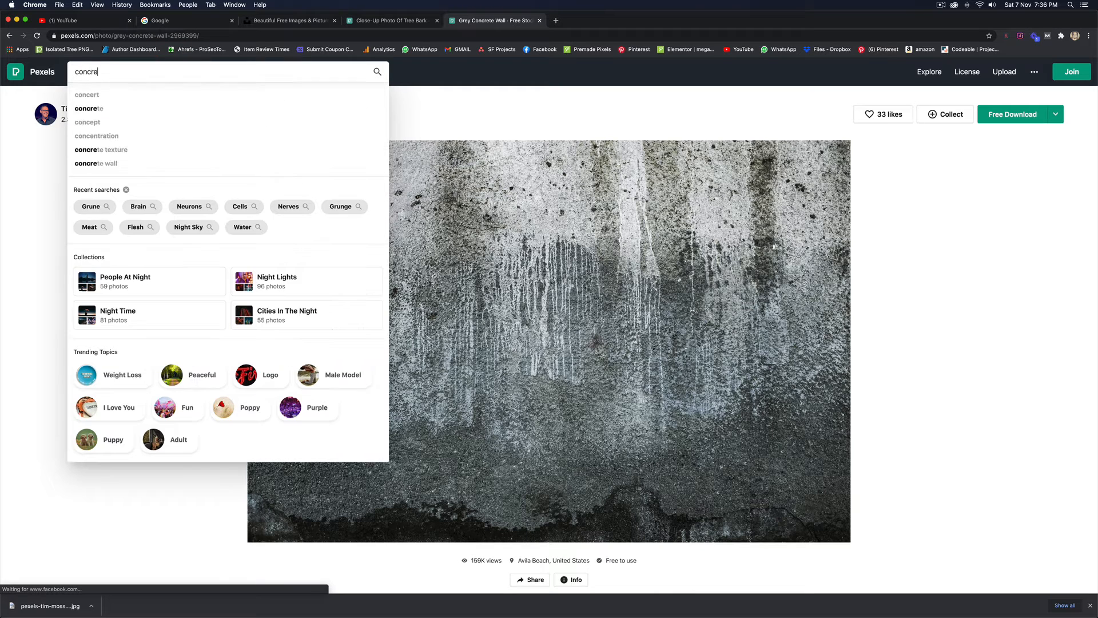
pyautogui.press('Return')
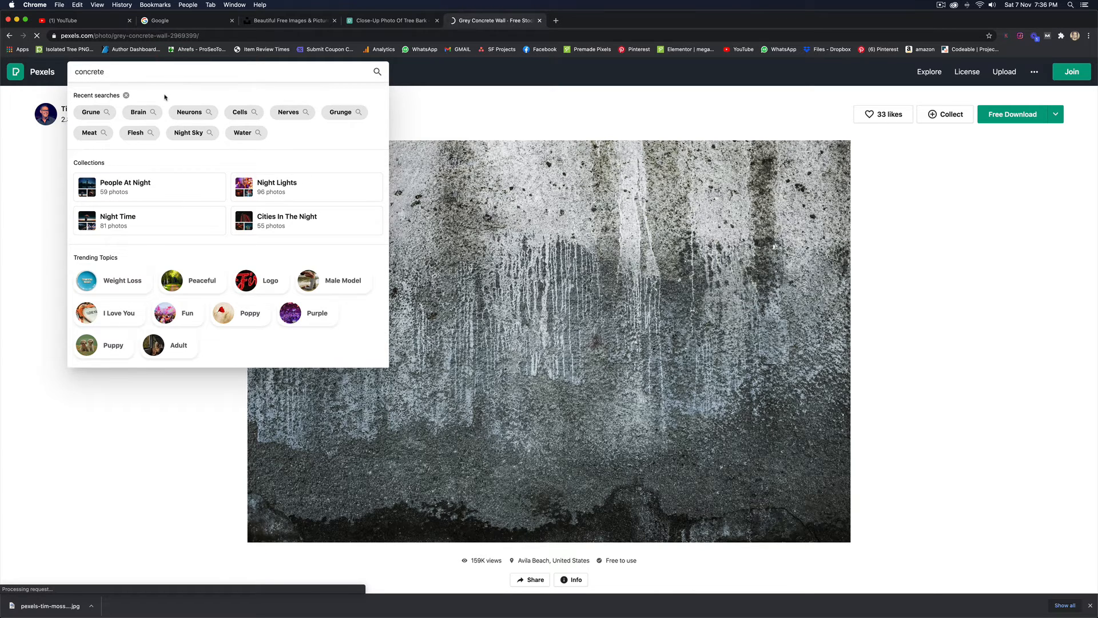
pyautogui.scroll(-5, 98, 139)
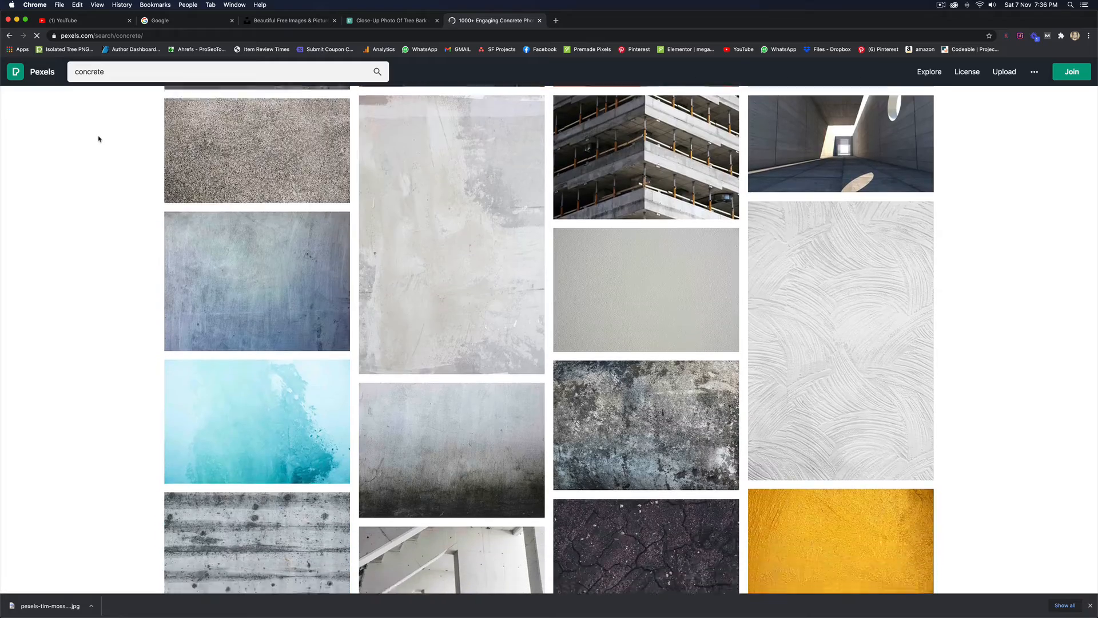
pyautogui.scroll(-10, 98, 139)
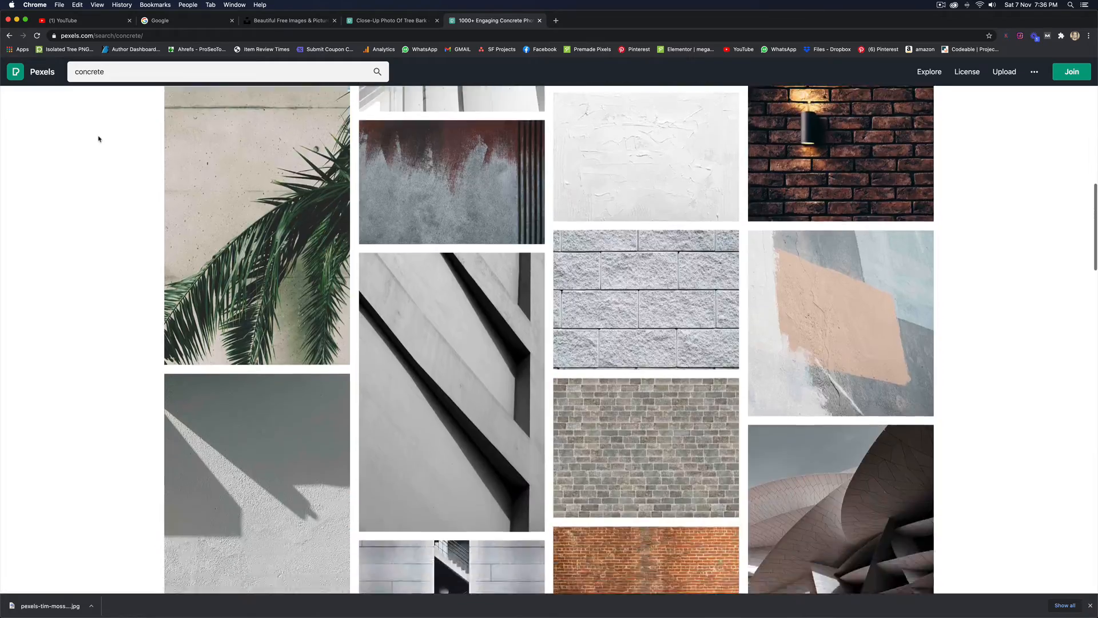
pyautogui.scroll(14, 98, 139)
pyautogui.scroll(-2, 98, 139)
pyautogui.scroll(-4, 445, 257)
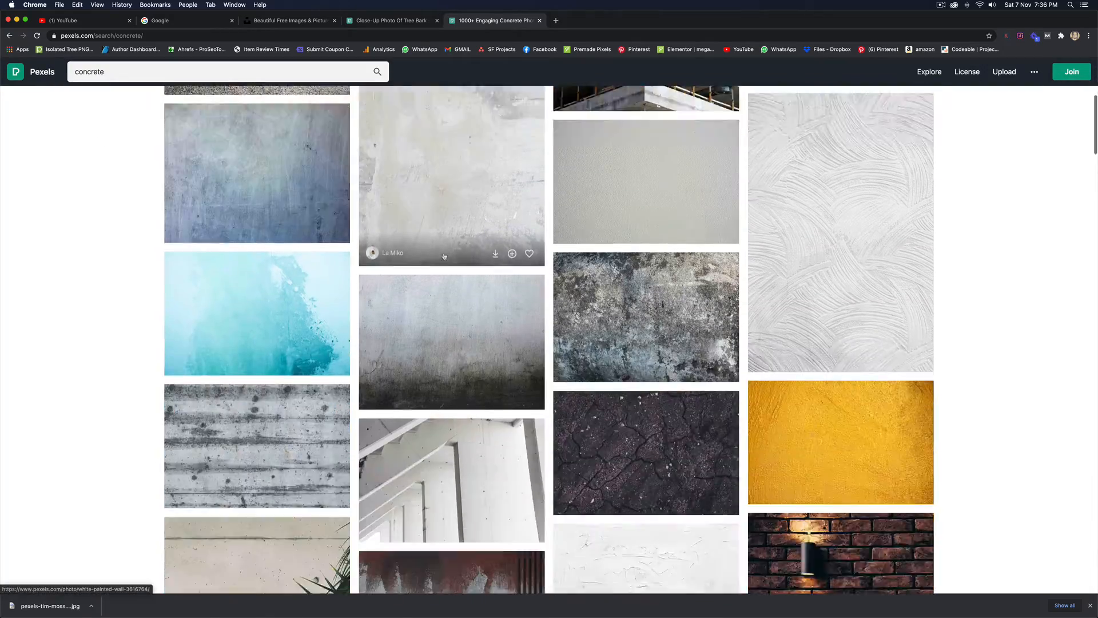
pyautogui.scroll(-2, 444, 256)
pyautogui.click(684, 201)
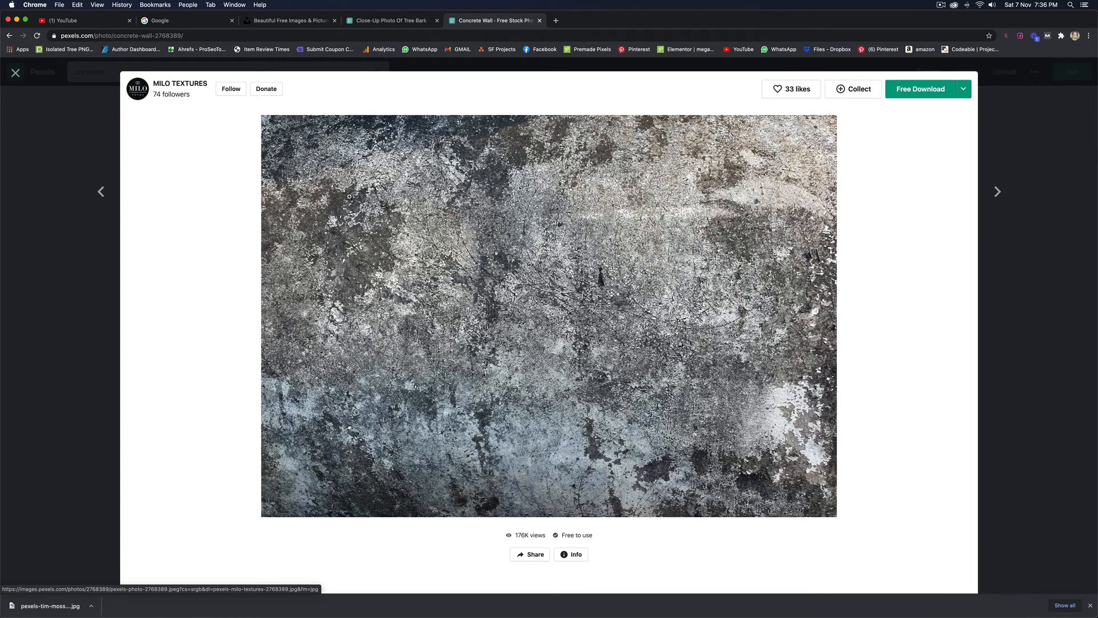
pyautogui.rightClick(477, 223)
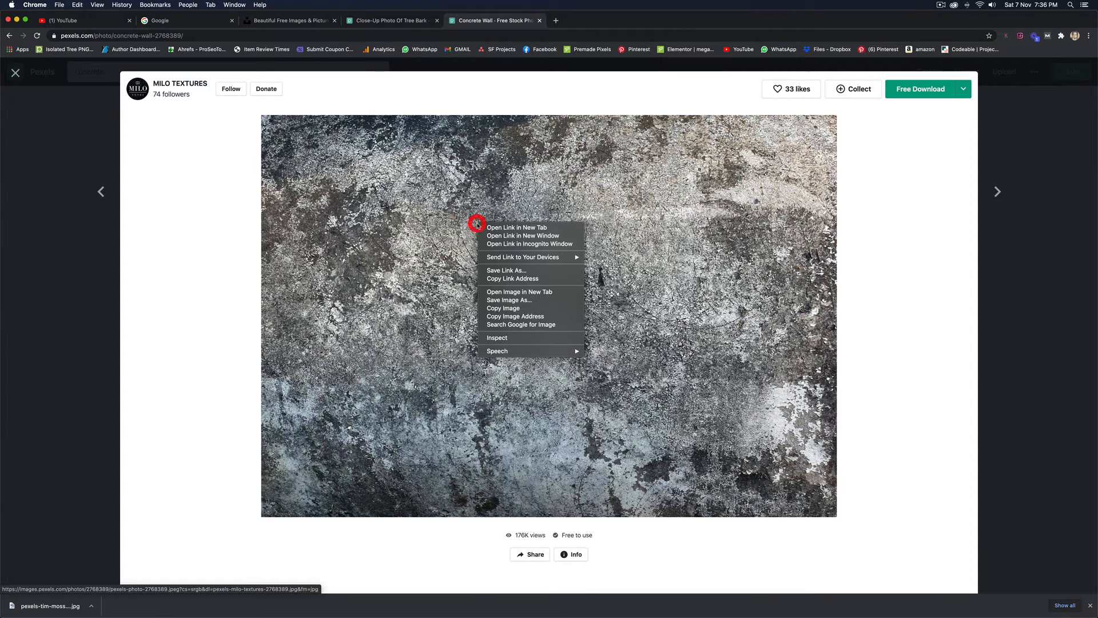
pyautogui.click(524, 307)
# Switch to Photoshop, paste the concrete photo into Displacement.psd, scale it to about 90% and shift it upward to cover the canvas.
pyautogui.press('super+Tab')
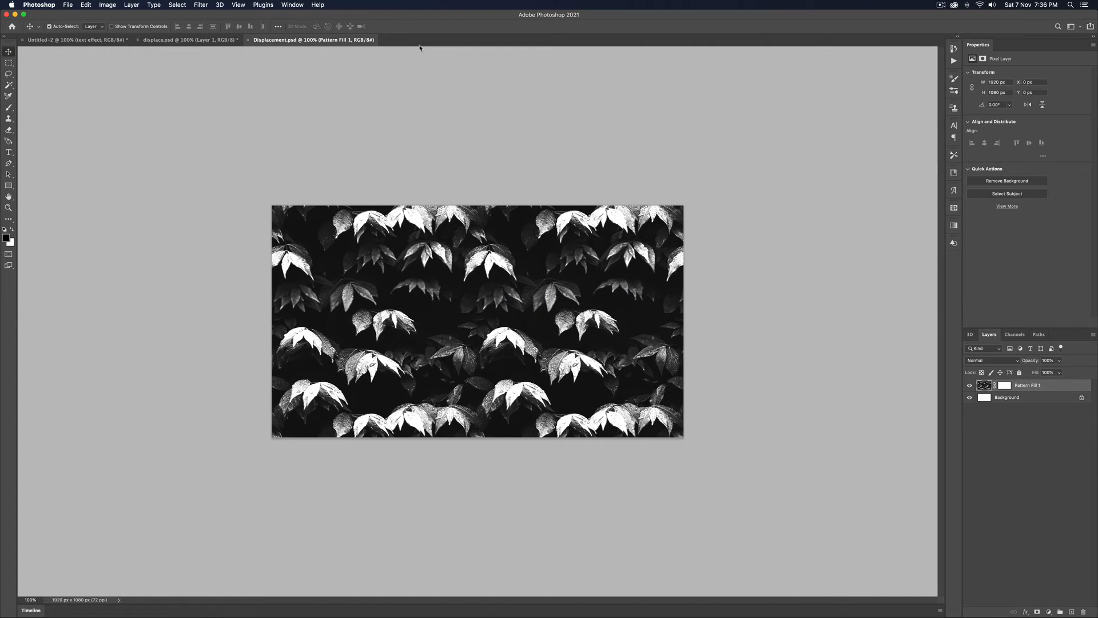
pyautogui.press('cmd+v')
pyautogui.press('cmd+t')
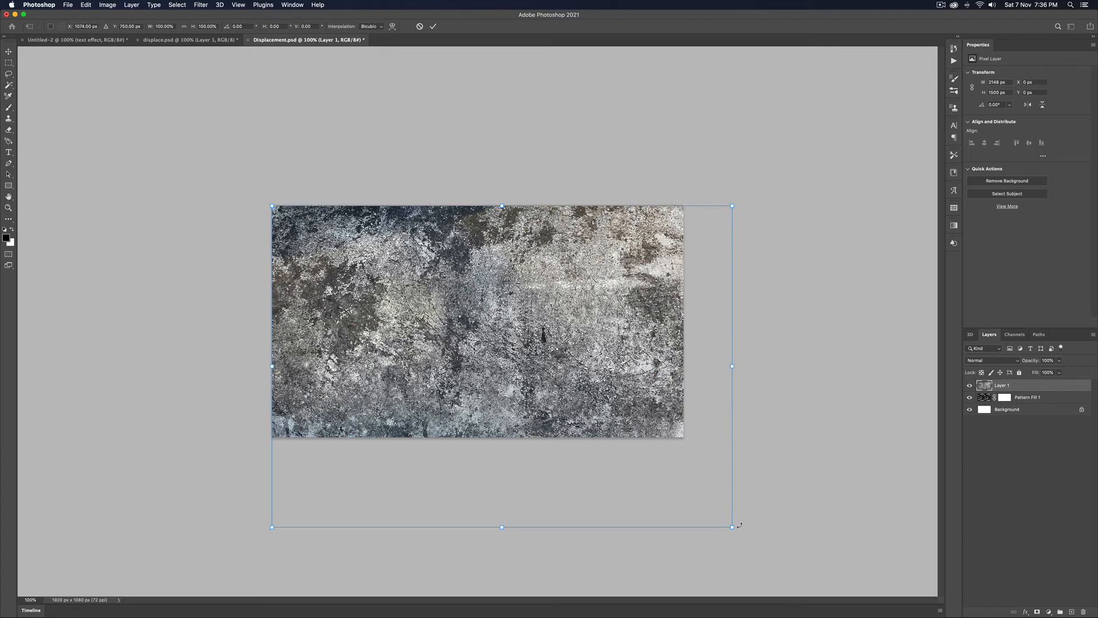
pyautogui.moveTo(732, 526); pyautogui.dragTo(693, 479)
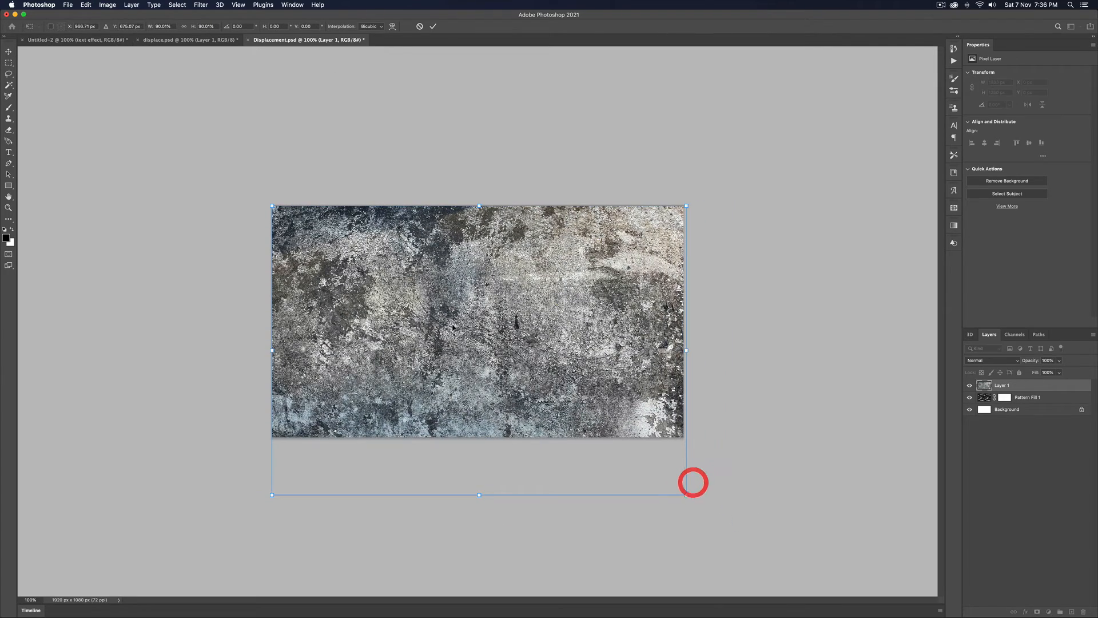
pyautogui.doubleClick(452, 325)
pyautogui.moveTo(437, 339); pyautogui.dragTo(441, 288)
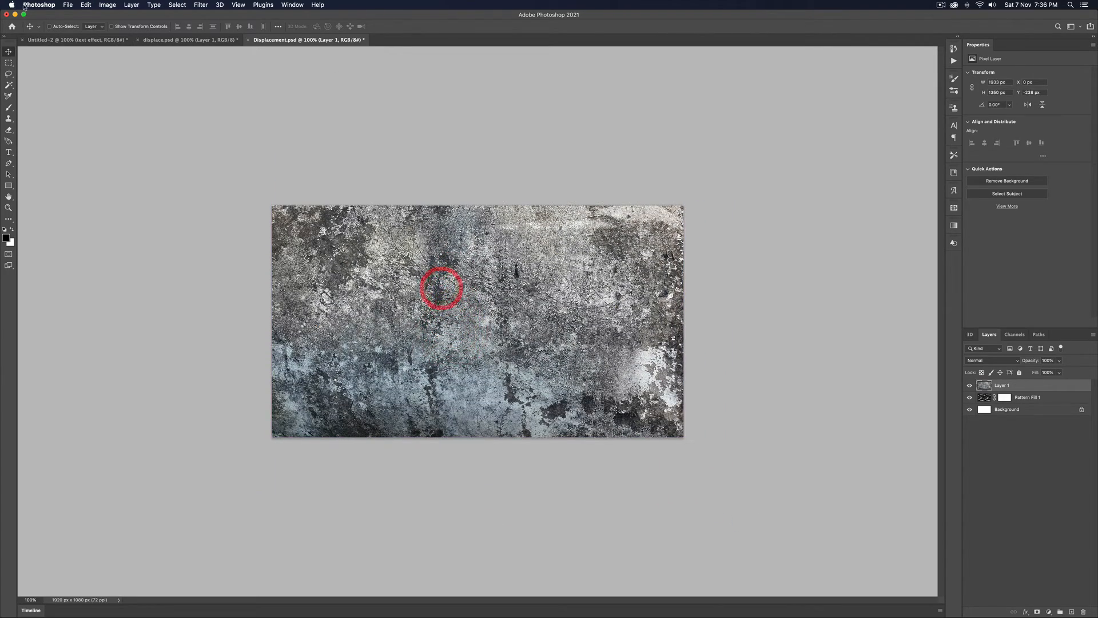
# Desaturate the concrete texture layer.
pyautogui.click(107, 4)
pyautogui.moveTo(166, 28)
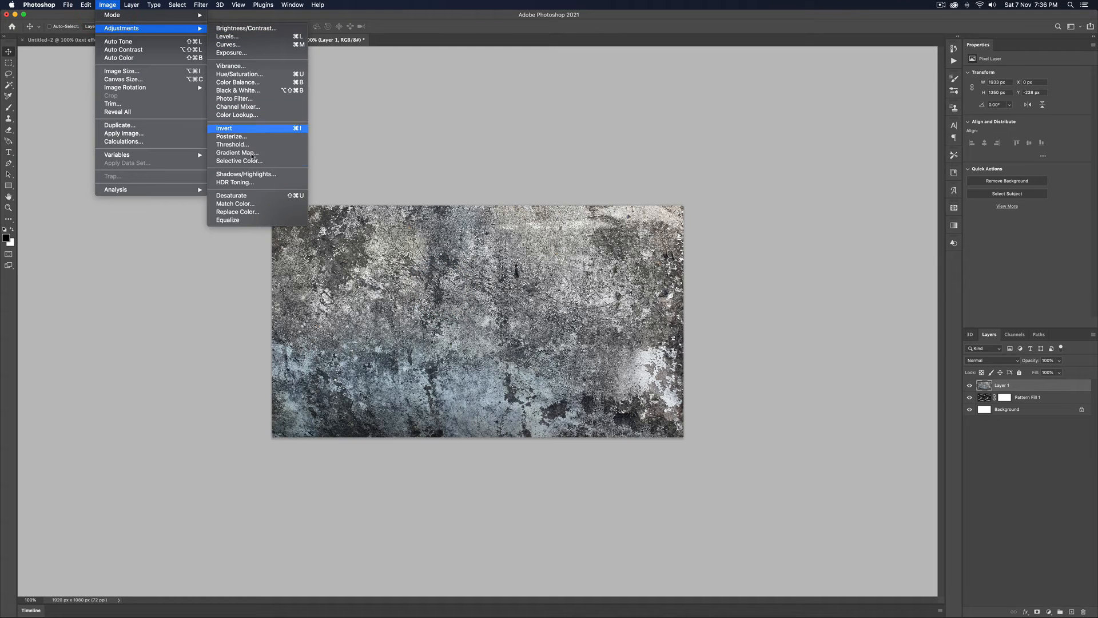
pyautogui.click(251, 195)
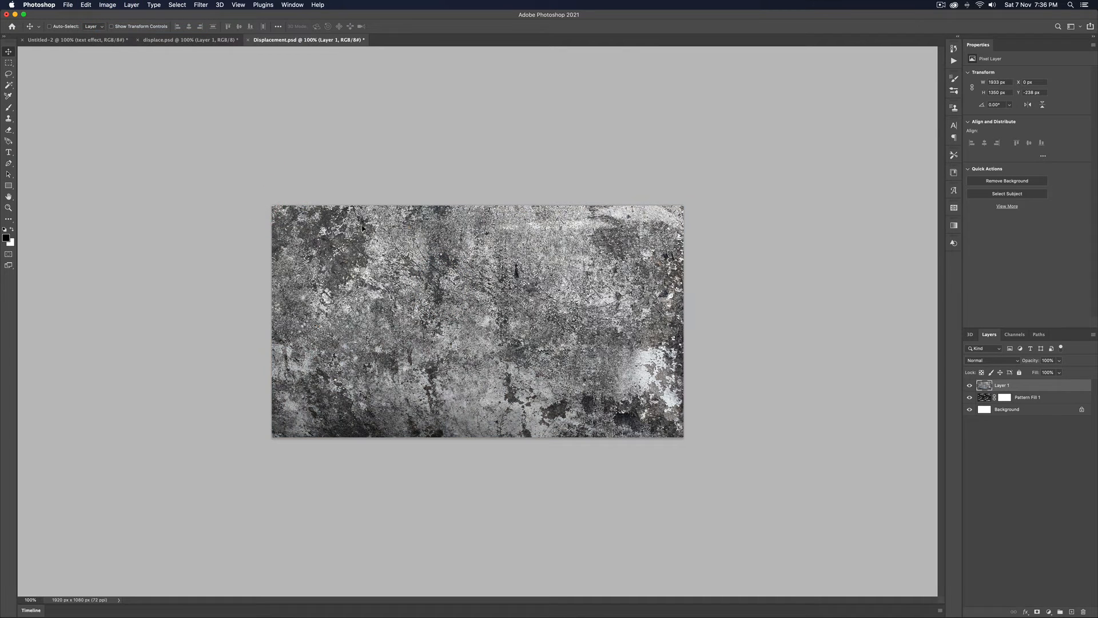
# Increase the concrete layer's contrast with Levels, setting the black input to 44 and the white input to 187.
pyautogui.press('super+l')
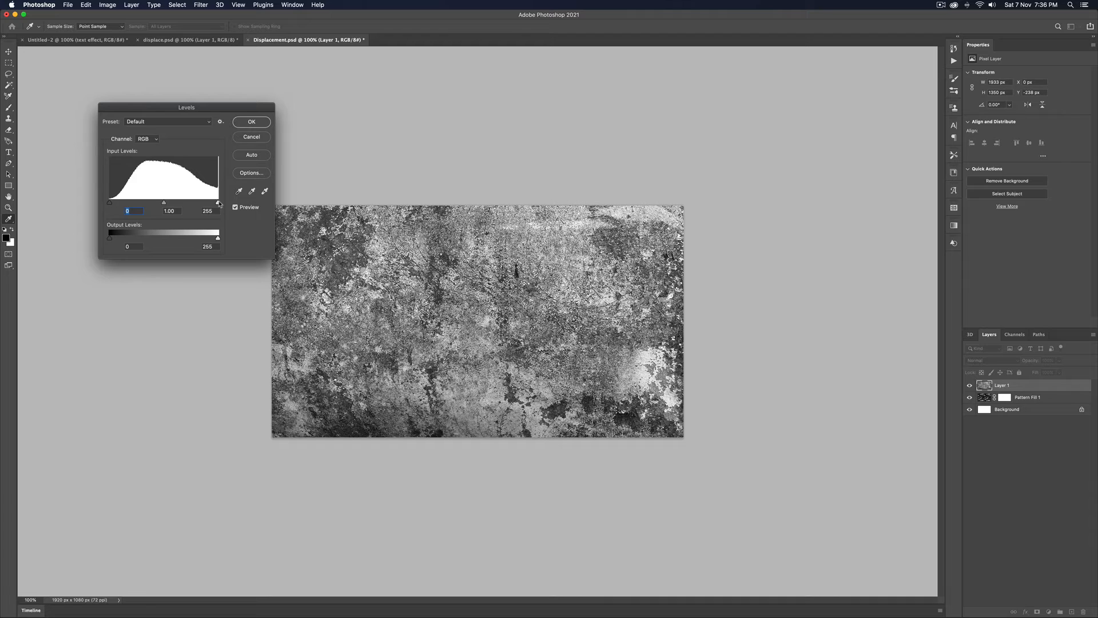
pyautogui.moveTo(219, 204); pyautogui.dragTo(200, 204)
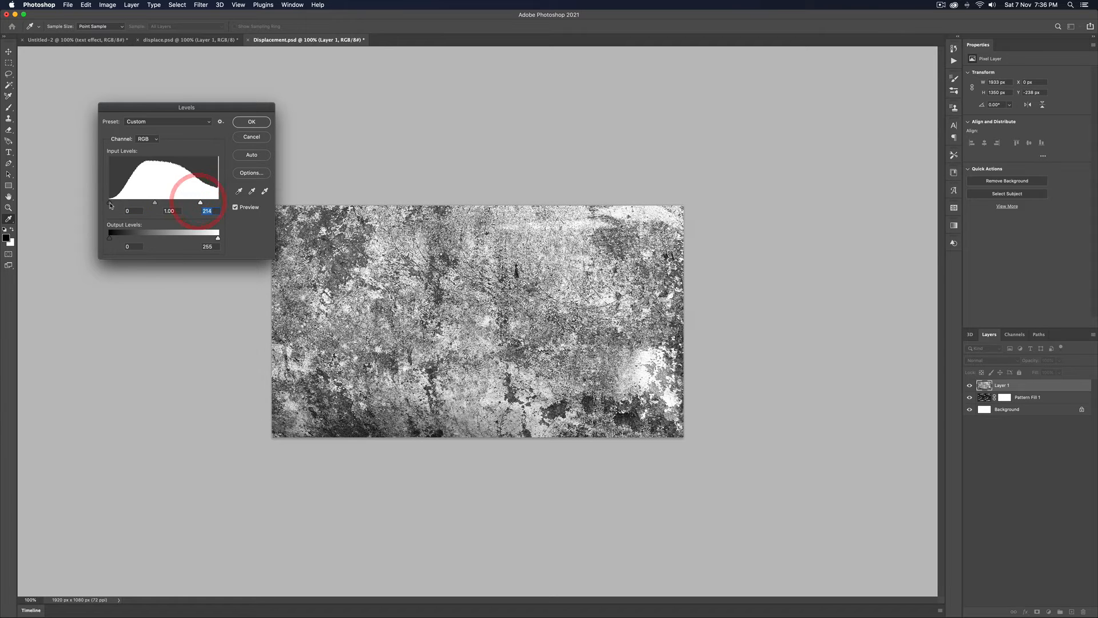
pyautogui.moveTo(110, 204); pyautogui.dragTo(128, 204)
pyautogui.moveTo(200, 204); pyautogui.dragTo(189, 203)
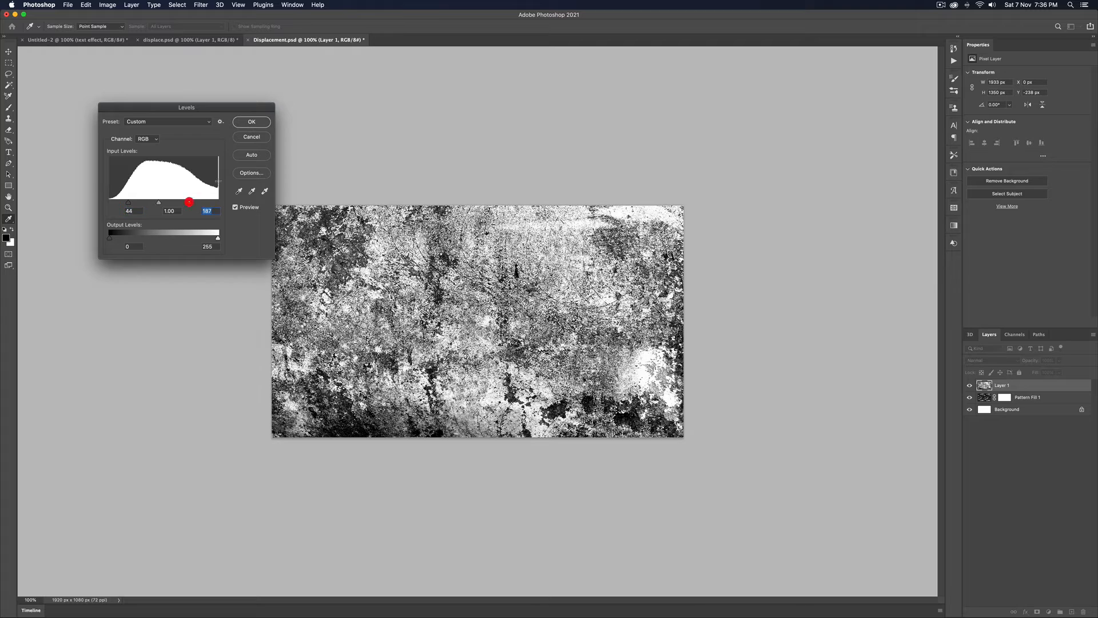
pyautogui.click(252, 121)
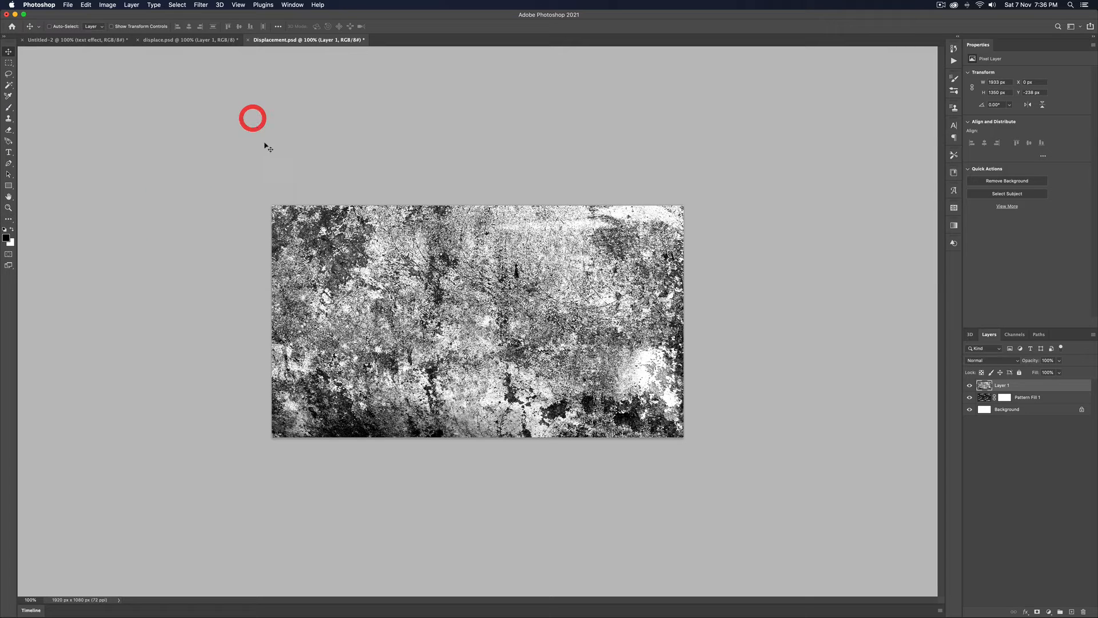
# Move the Pattern Fill 1 leaf layer above the concrete layer and set its blend mode to Vivid Light.
pyautogui.rightClick(1028, 400)
pyautogui.click(1029, 399)
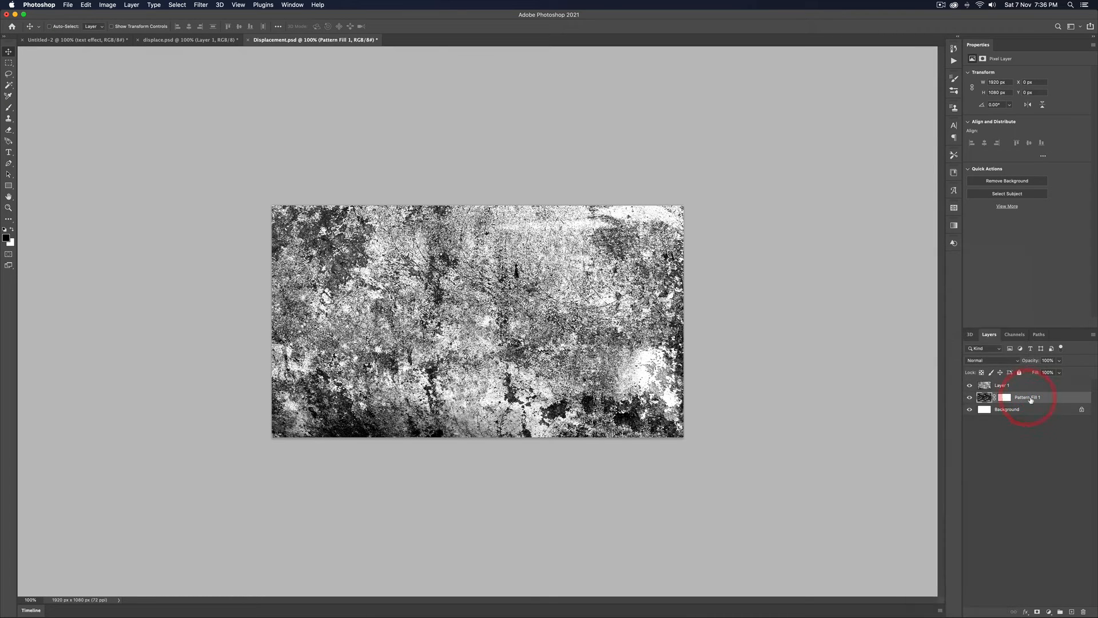
pyautogui.rightClick(1031, 399)
pyautogui.click(1050, 397)
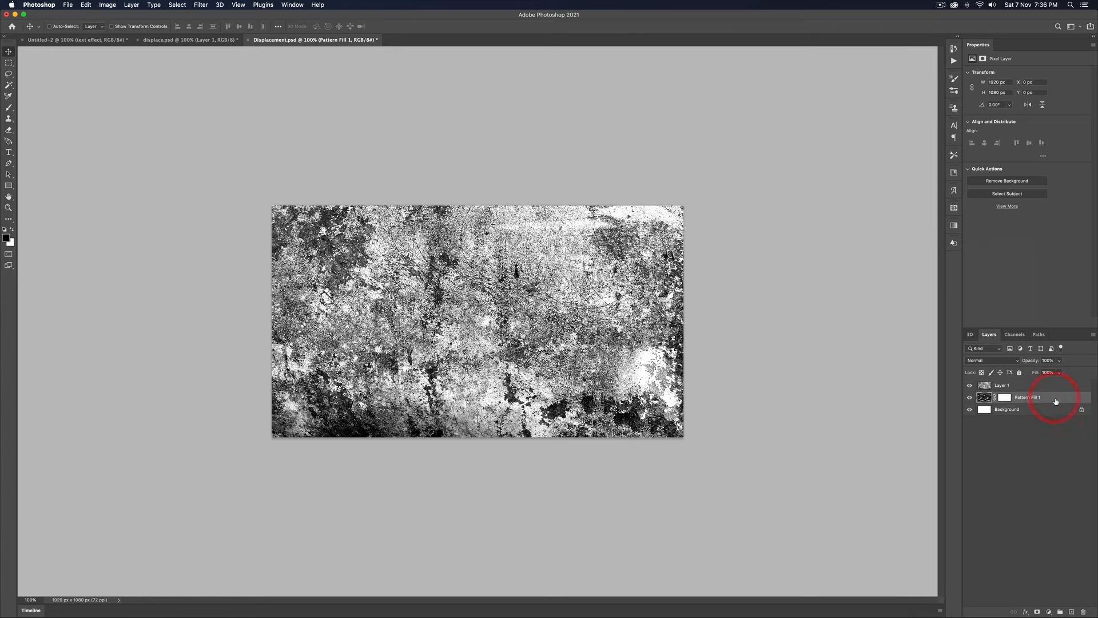
pyautogui.moveTo(1053, 400); pyautogui.dragTo(1052, 382)
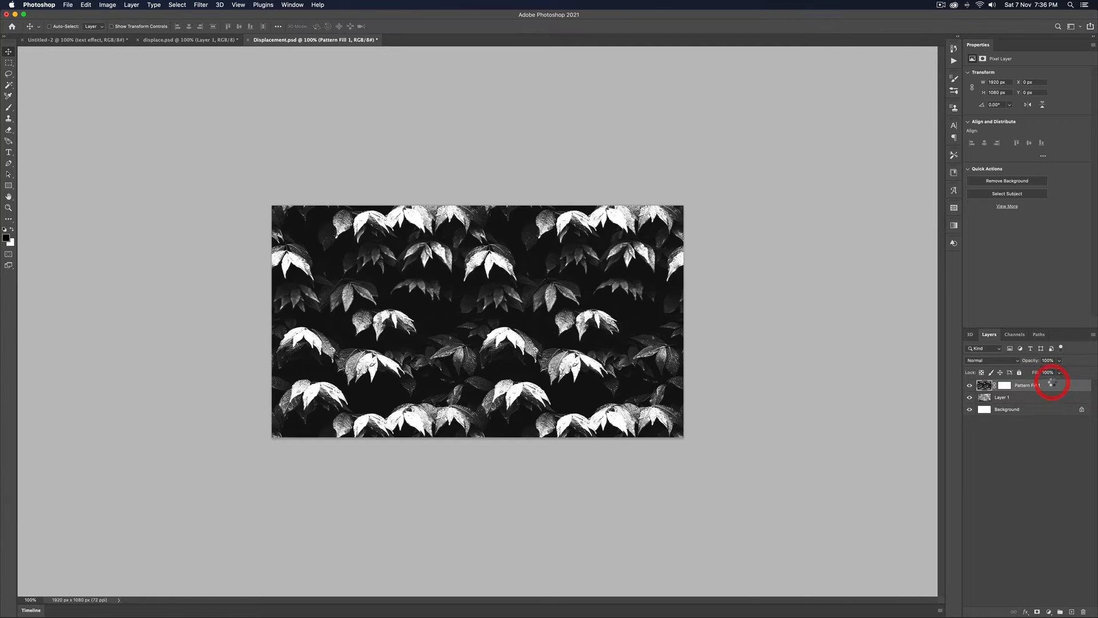
pyautogui.click(989, 360)
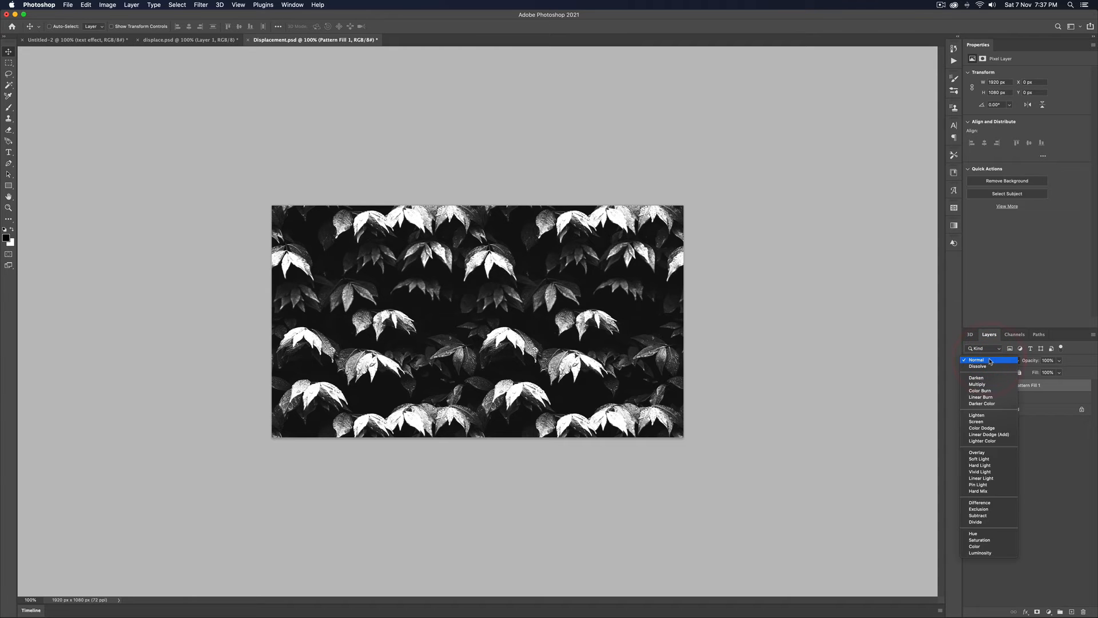
pyautogui.click(993, 472)
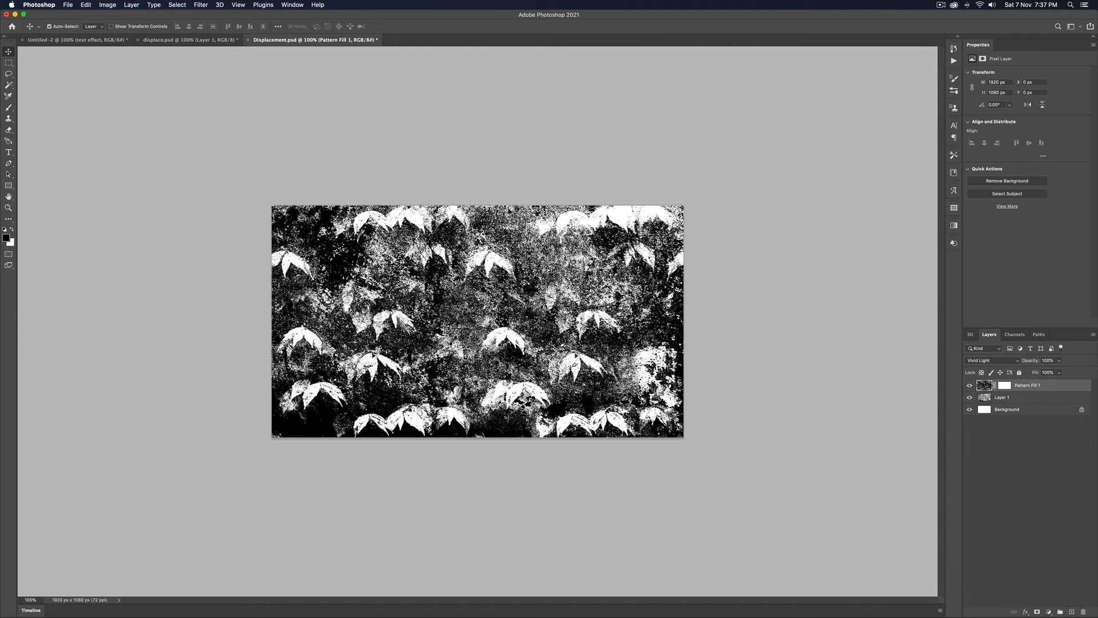
# Save Displacement.psd and return to the Untitled-2 text document.
pyautogui.press('super+s')
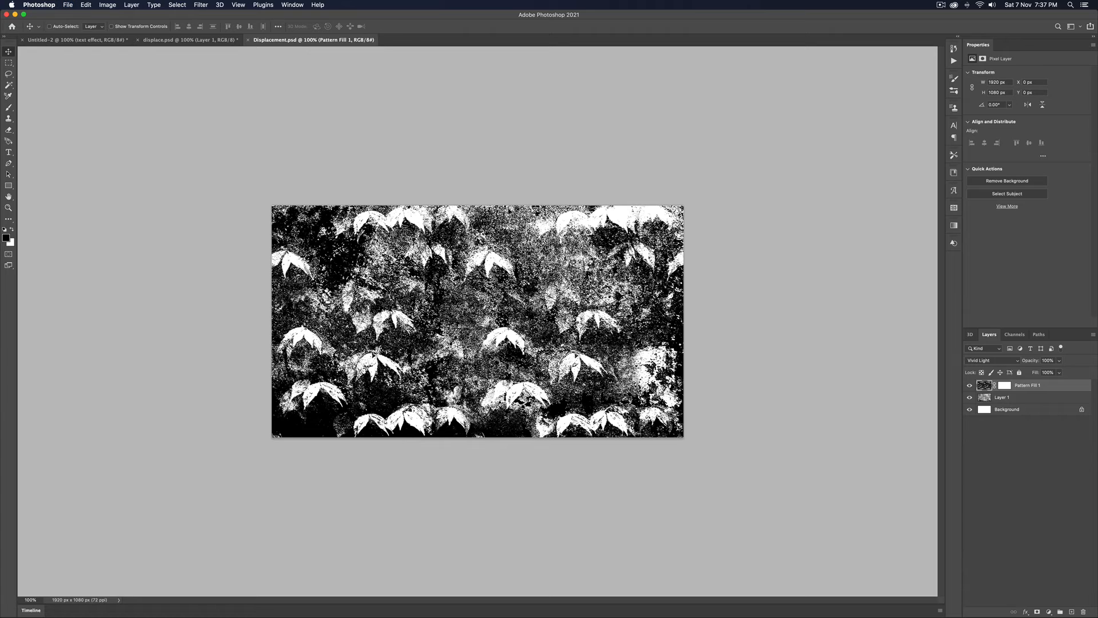
pyautogui.click(77, 40)
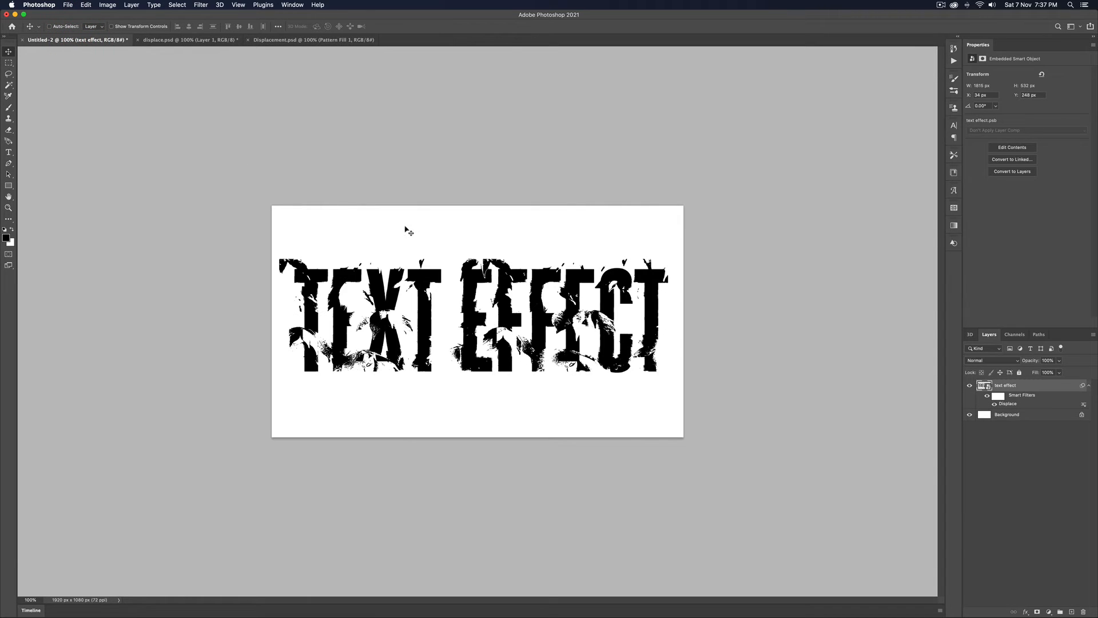
# Reload Displacement.psd as the map of the text effect layer's Displace smart filter, keeping the current scales.
pyautogui.doubleClick(1008, 404)
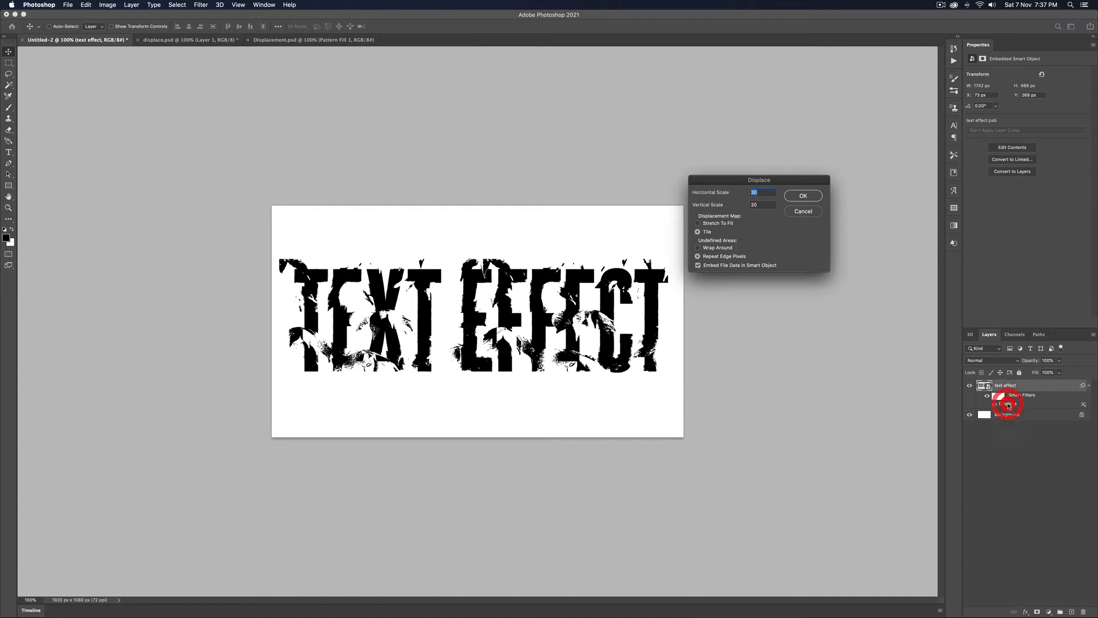
pyautogui.click(806, 198)
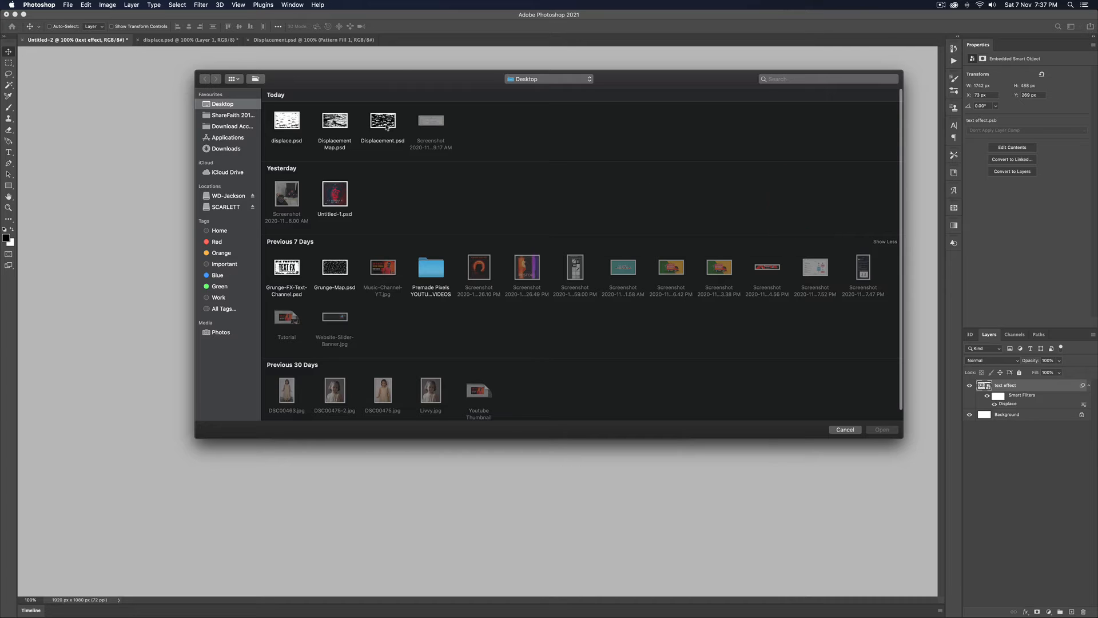
pyautogui.click(387, 127)
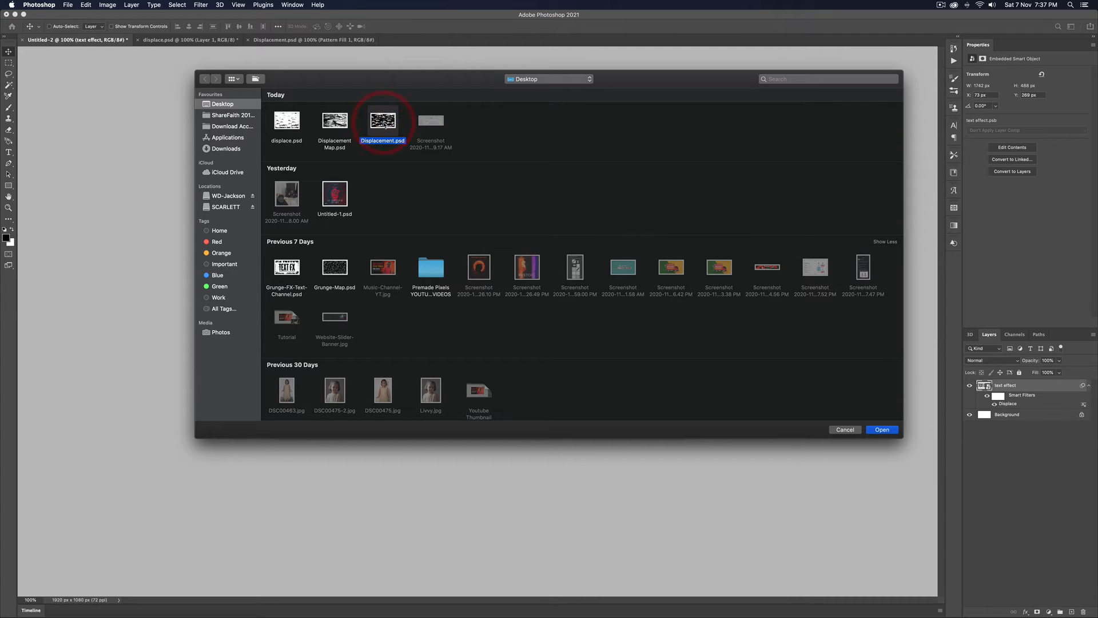
pyautogui.doubleClick(384, 121)
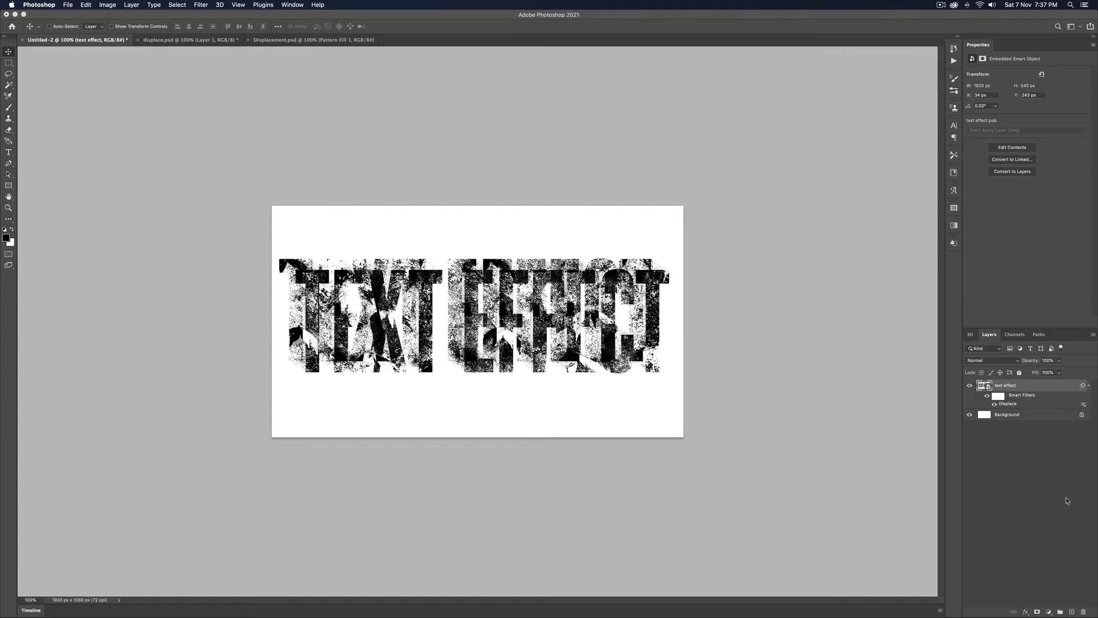
# Set the Displace filter to horizontal scale 20 and vertical scale 0 with Displacement.psd, and shift the text slightly right and down.
pyautogui.doubleClick(1008, 404)
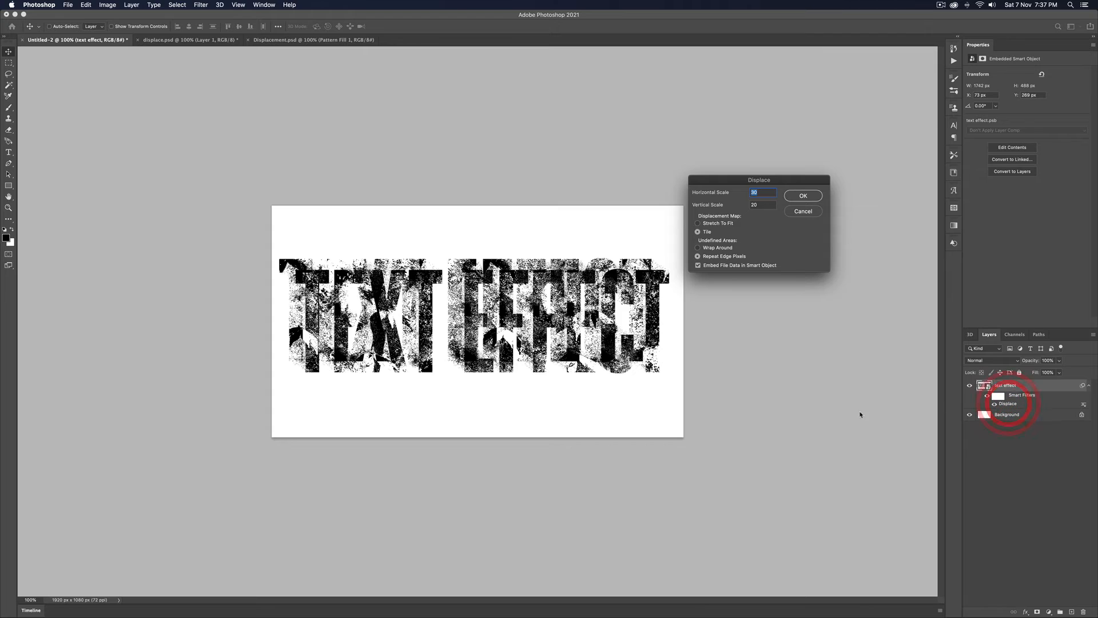
pyautogui.click(757, 204)
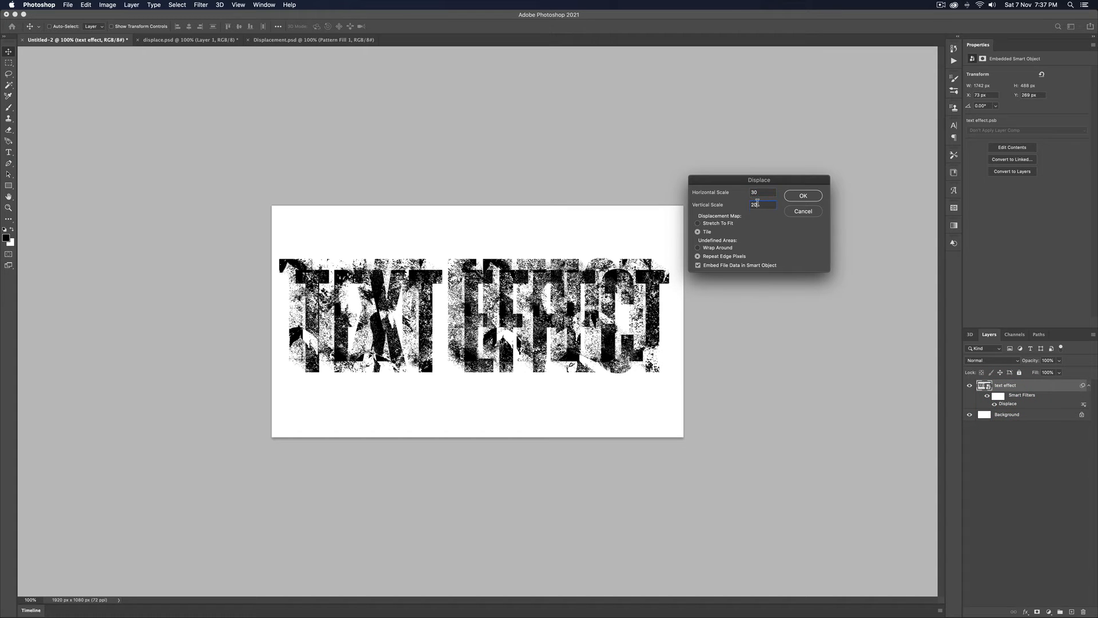
pyautogui.write('0')
pyautogui.doubleClick(762, 193)
pyautogui.write('20')
pyautogui.click(803, 195)
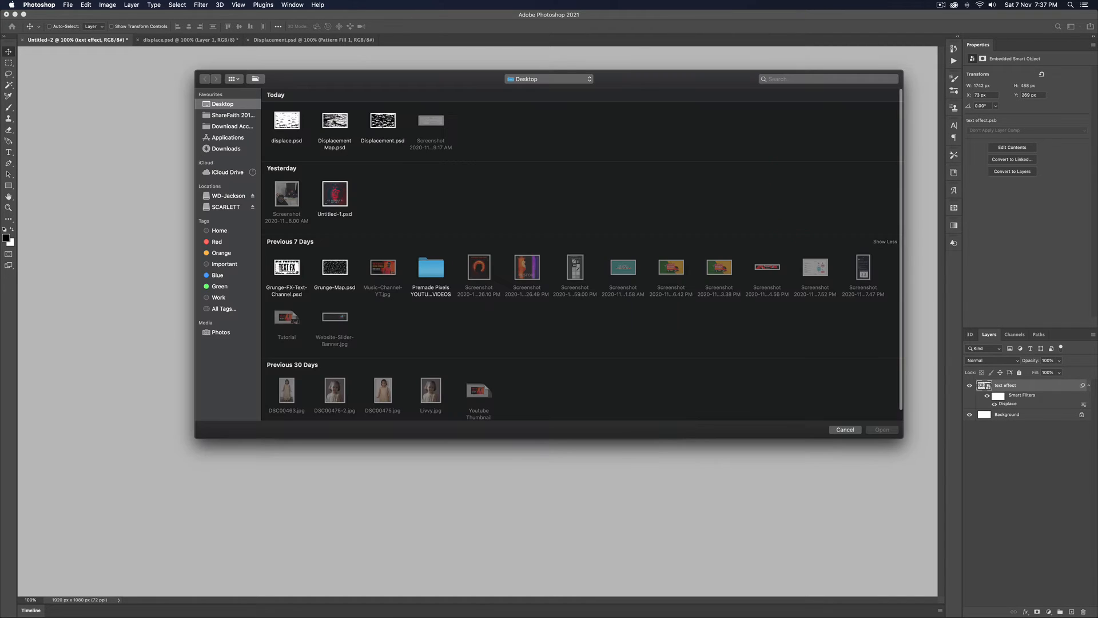
pyautogui.doubleClick(383, 121)
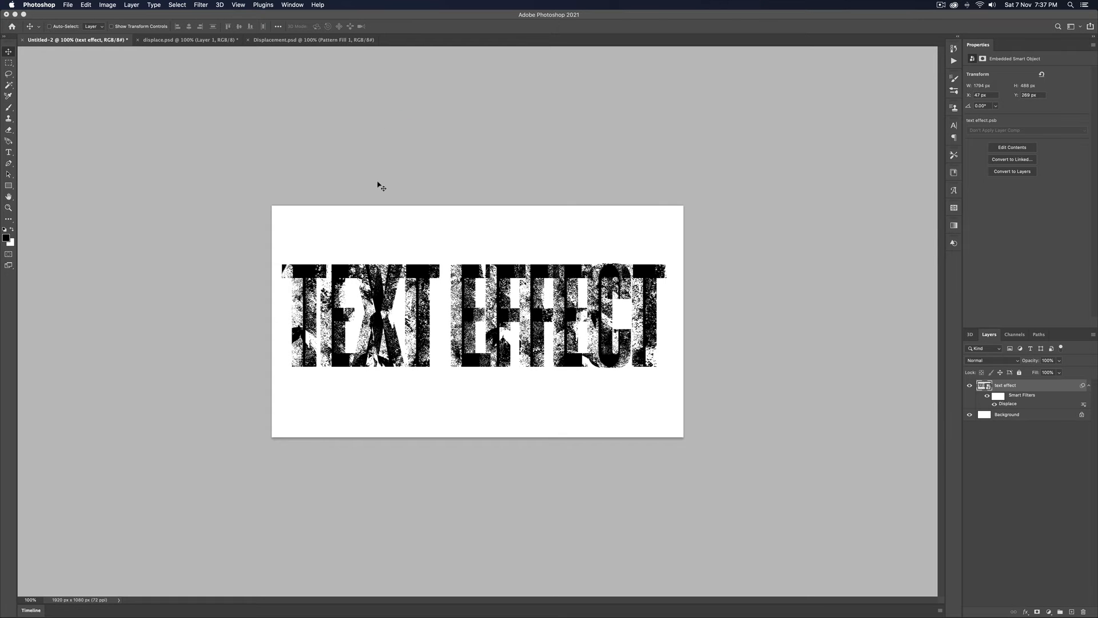
pyautogui.moveTo(383, 187); pyautogui.dragTo(386, 189)
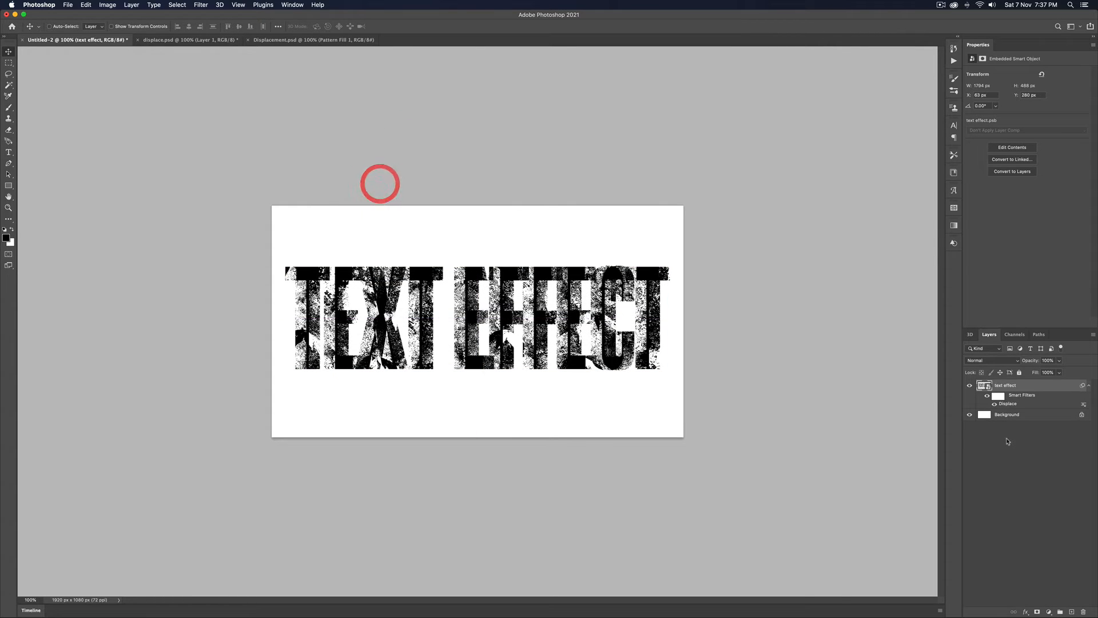
# Set the Displace filter's horizontal scale to 10 and load Displacement.psd as its map.
pyautogui.doubleClick(1007, 404)
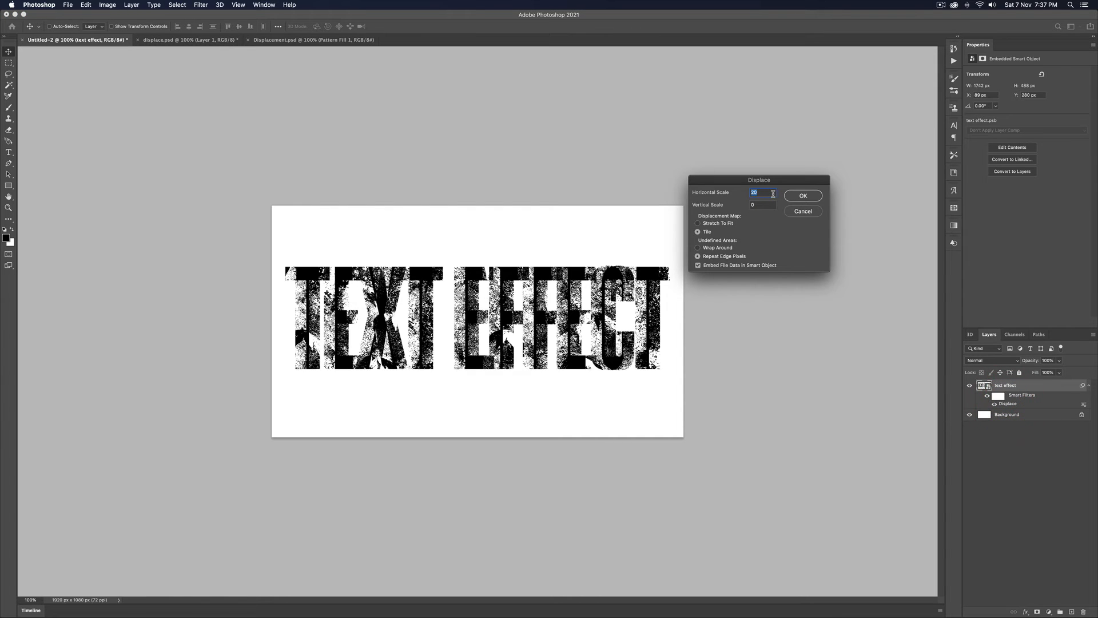
pyautogui.click(803, 196)
pyautogui.doubleClick(381, 119)
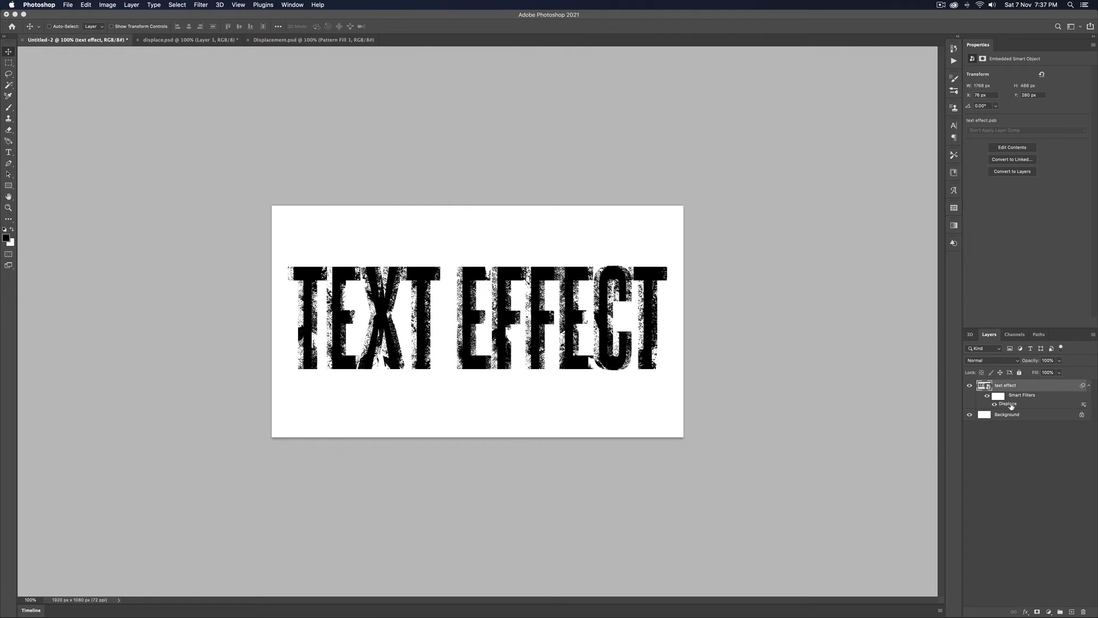
# Hide the Pattern Fill 1 leaf layer in Displacement.psd, save the file, and return to the Untitled-2 document.
pyautogui.click(319, 39)
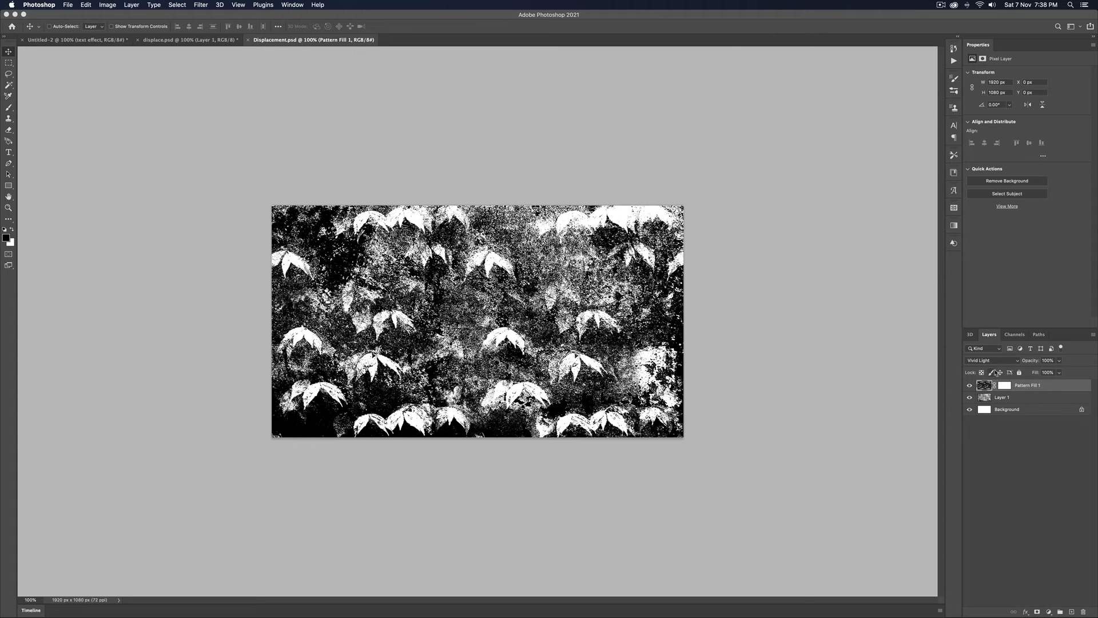
pyautogui.click(969, 386)
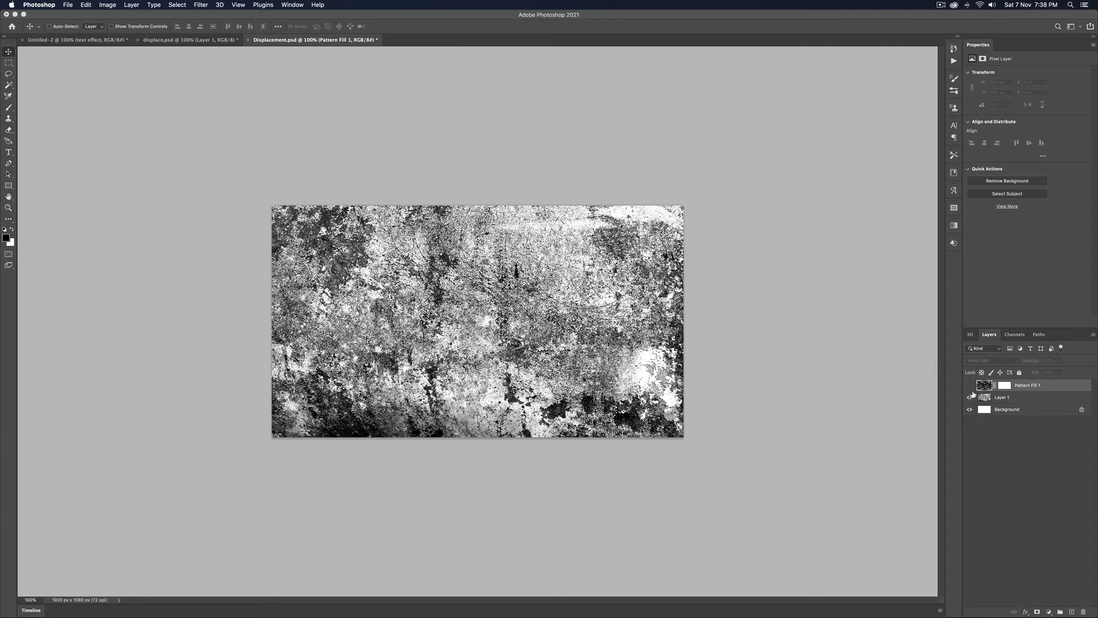
pyautogui.click(182, 40)
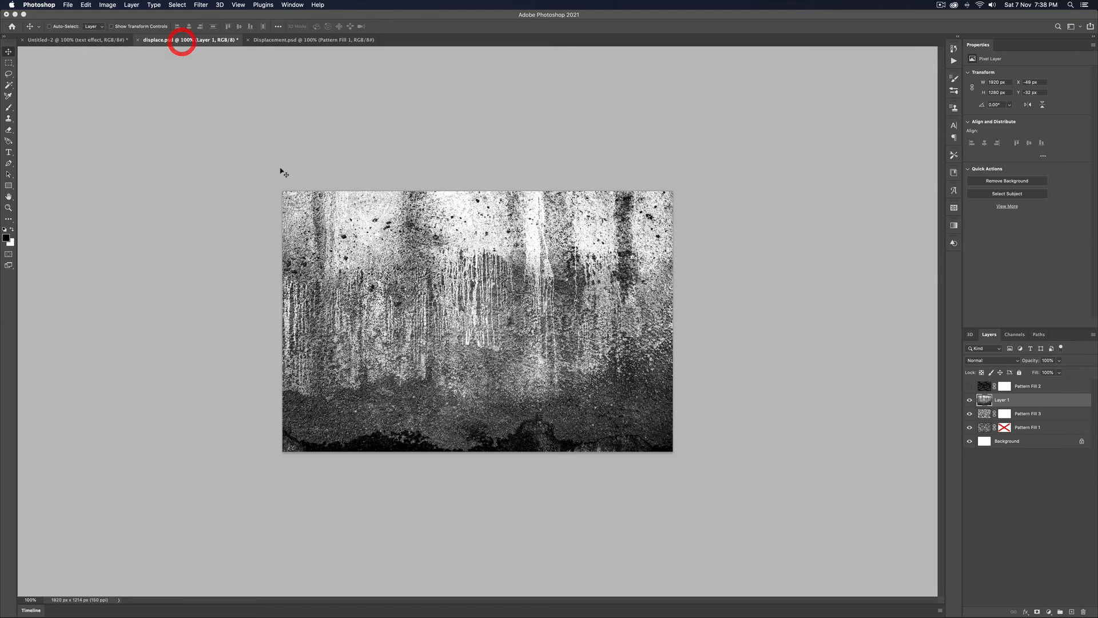
pyautogui.click(100, 40)
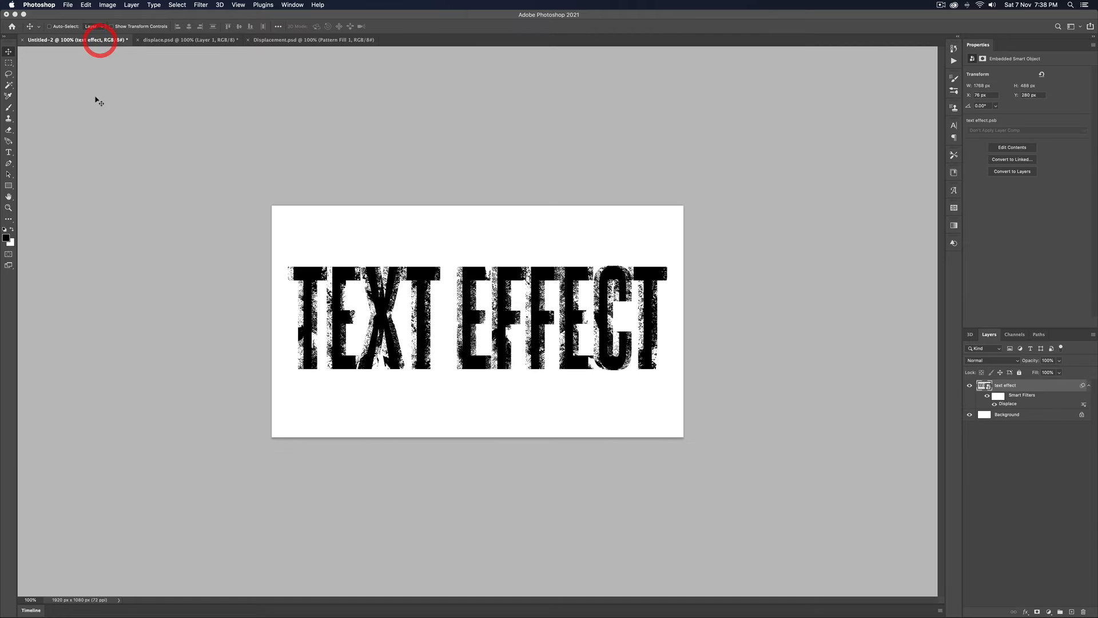
# Set the Displace filter's horizontal scale to 40 and load the concrete-only Displacement.psd as its map.
pyautogui.doubleClick(1010, 404)
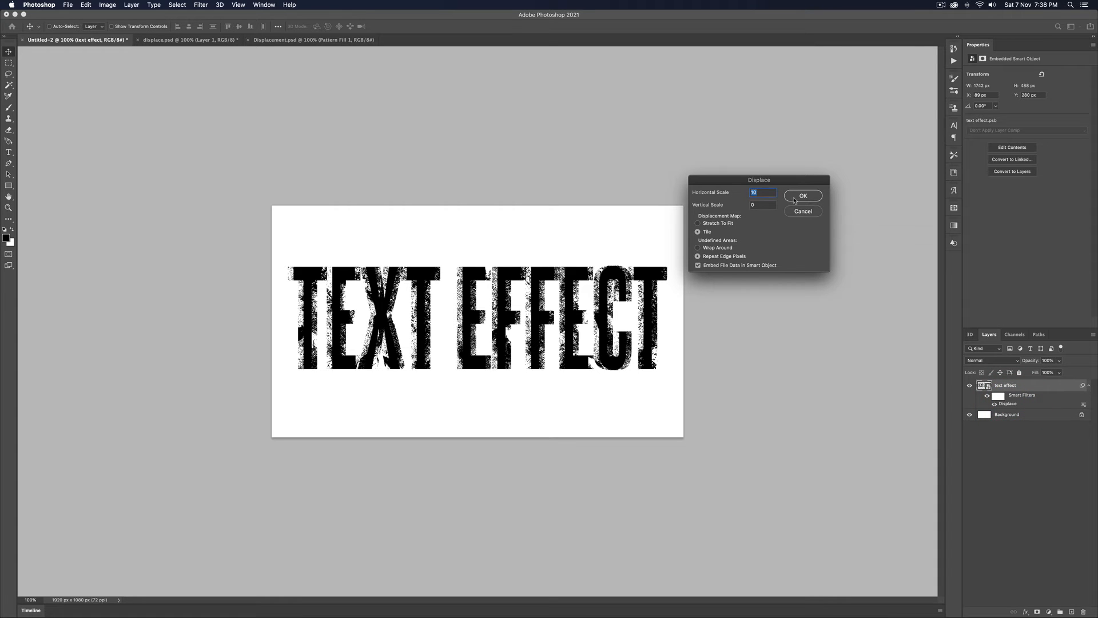
pyautogui.write('40')
pyautogui.click(801, 197)
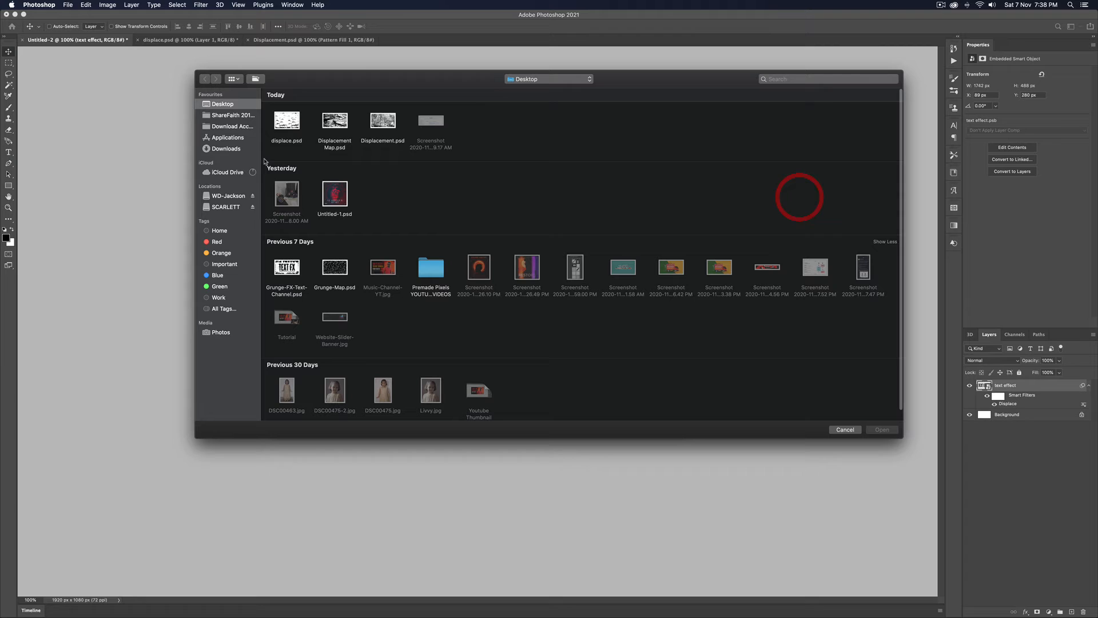
pyautogui.doubleClick(377, 124)
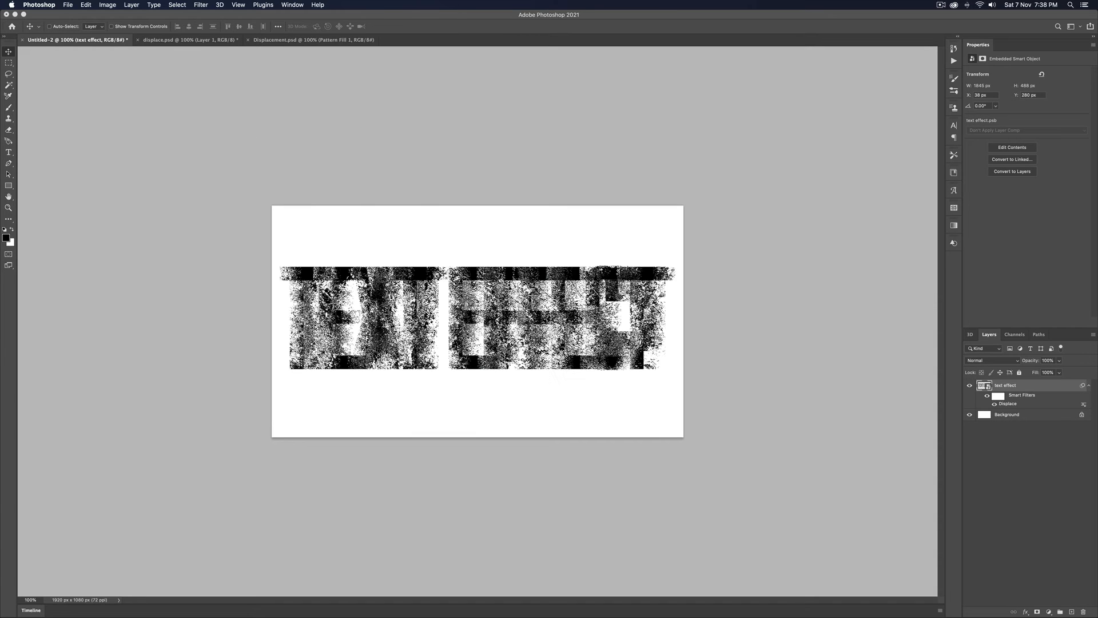
pyautogui.click(495, 287)
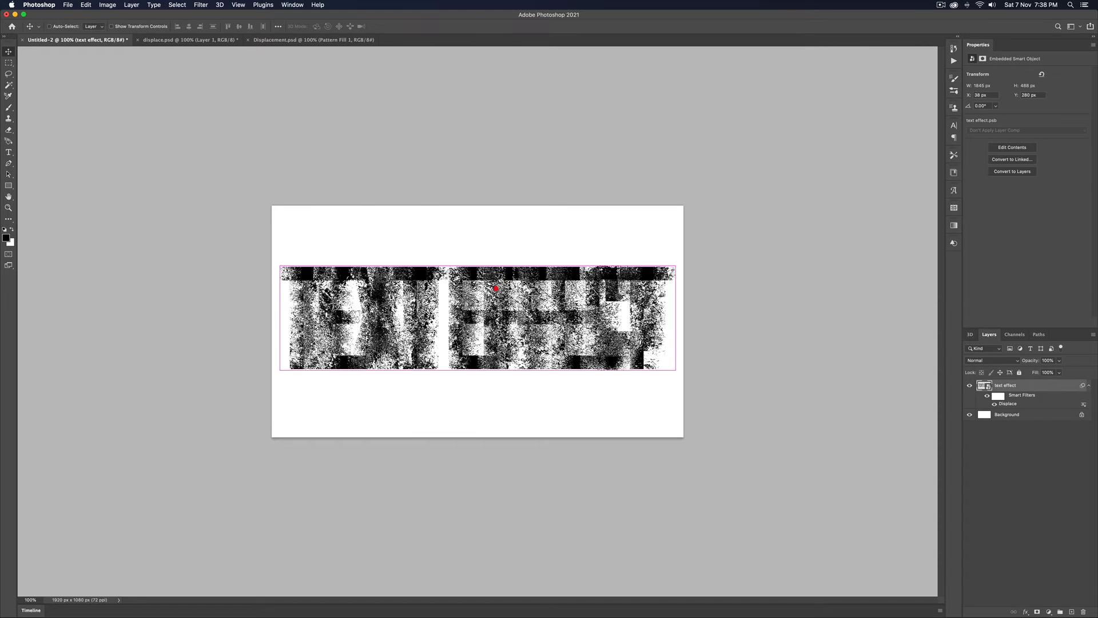
# Reapply the Displace filter with the same scales and the concrete-only Displacement.psd map.
pyautogui.doubleClick(1007, 404)
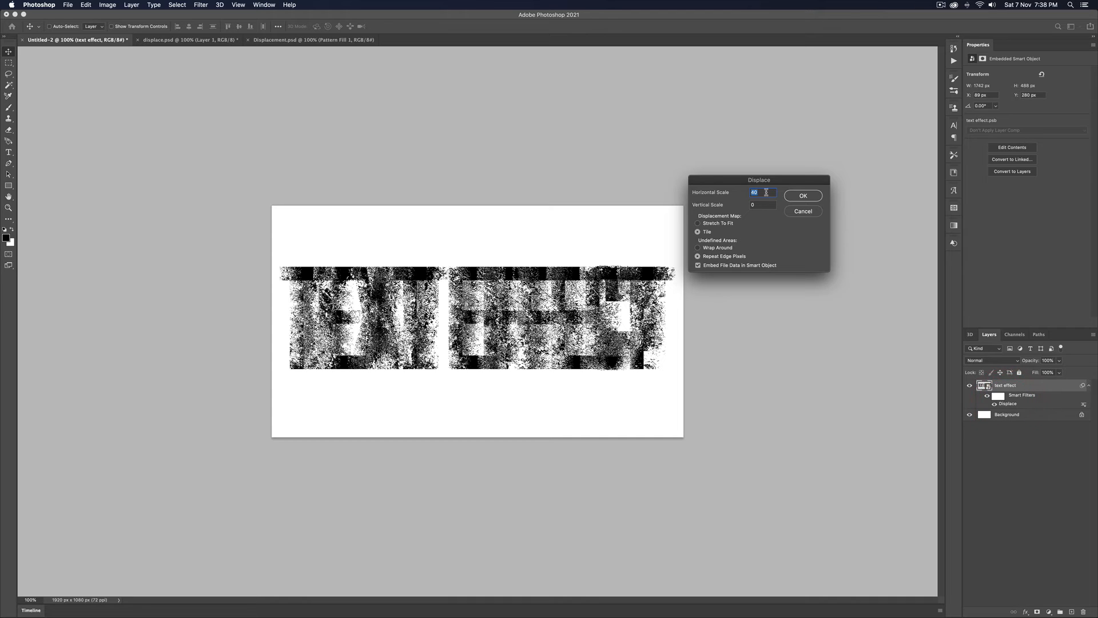
pyautogui.click(798, 195)
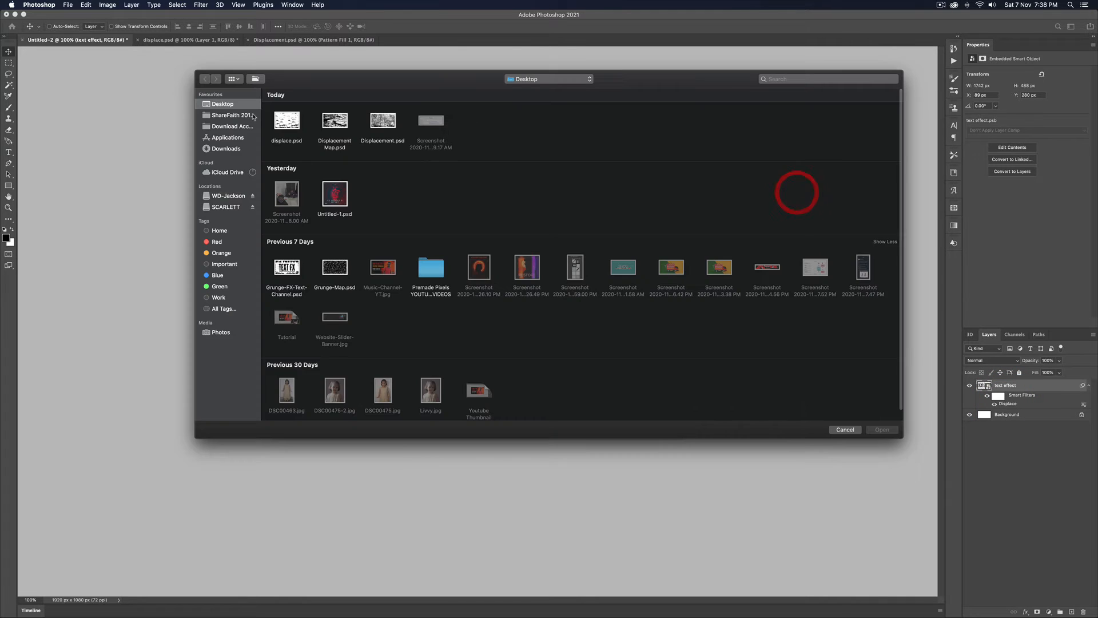
pyautogui.doubleClick(380, 122)
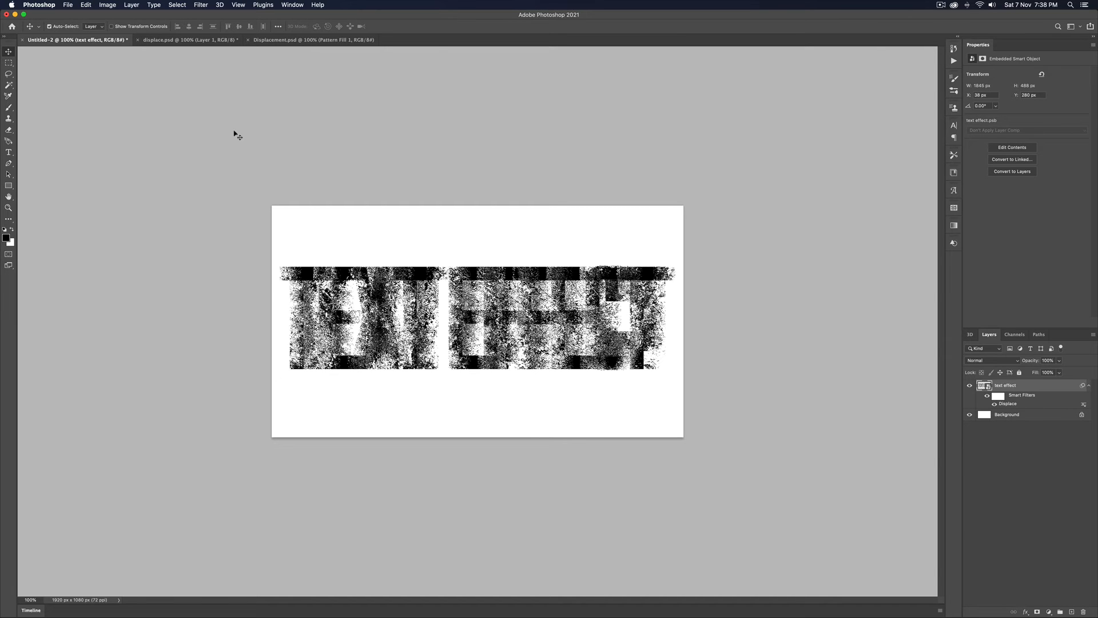
# Undo the Displace filter changes and the text move, back to the leaf-only distortion.
pyautogui.press('super+z')
pyautogui.press('super+z')
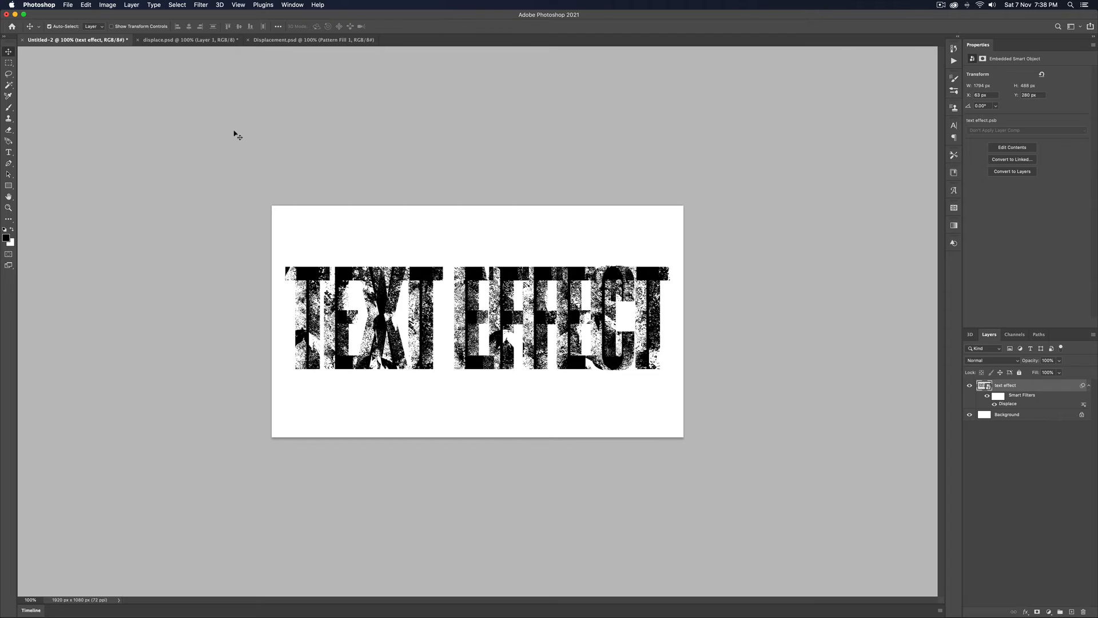
pyautogui.press('super+z')
pyautogui.press('super+z')
pyautogui.press('super+z')
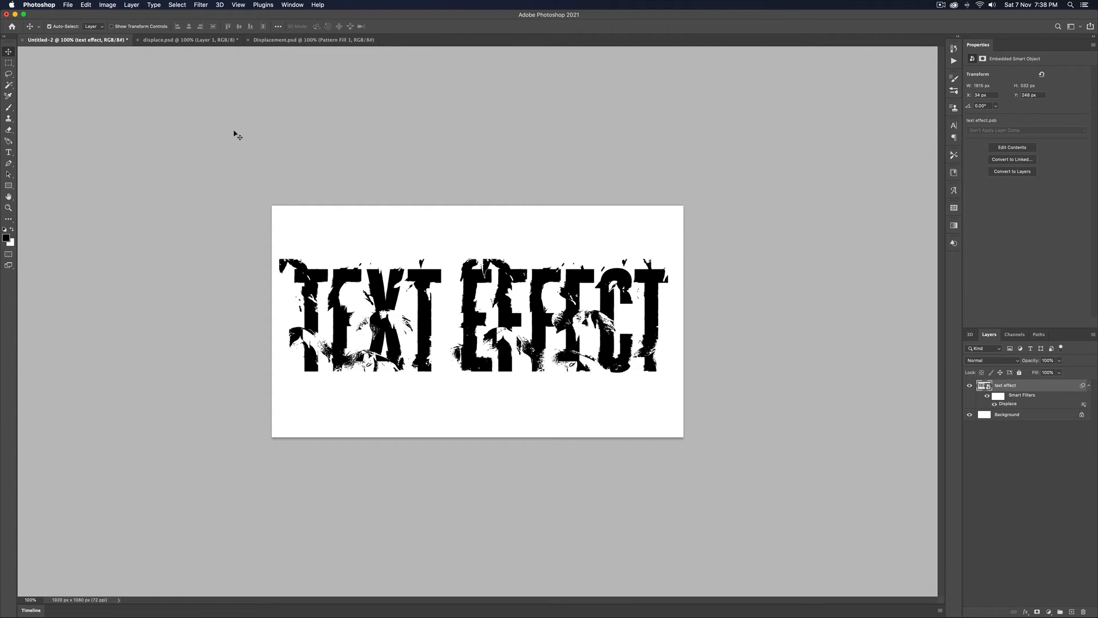
# Shift the text effect layer right to X 53 px and add 23.62% Gaussian, monochromatic noise as a smart filter.
pyautogui.moveTo(546, 260); pyautogui.dragTo(558, 257)
pyautogui.moveTo(474, 267); pyautogui.dragTo(485, 266)
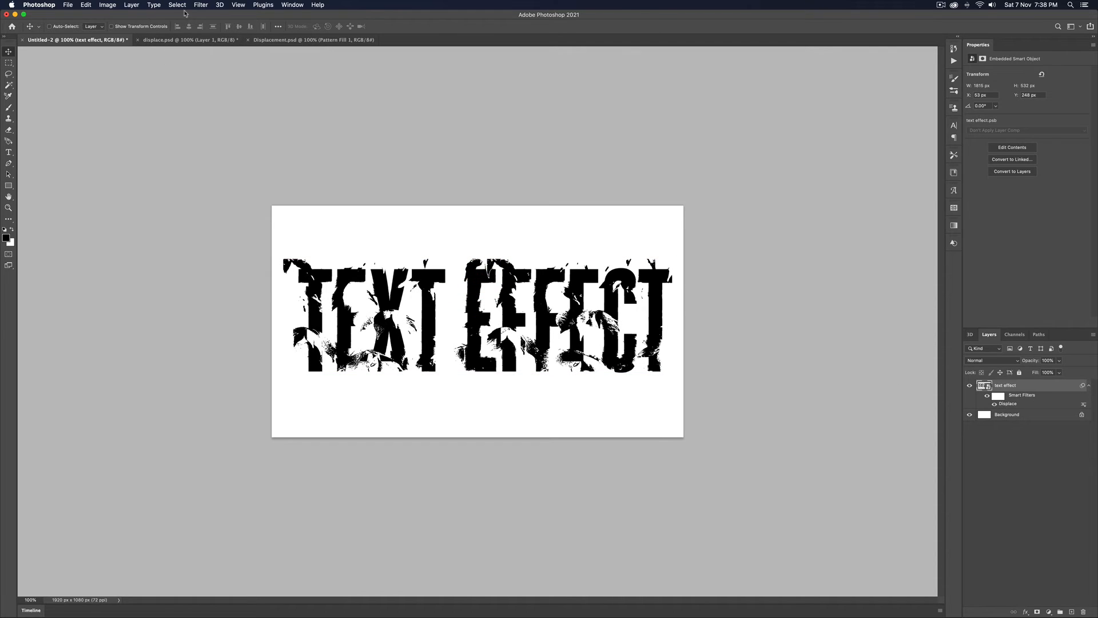
pyautogui.click(205, 5)
pyautogui.moveTo(258, 144)
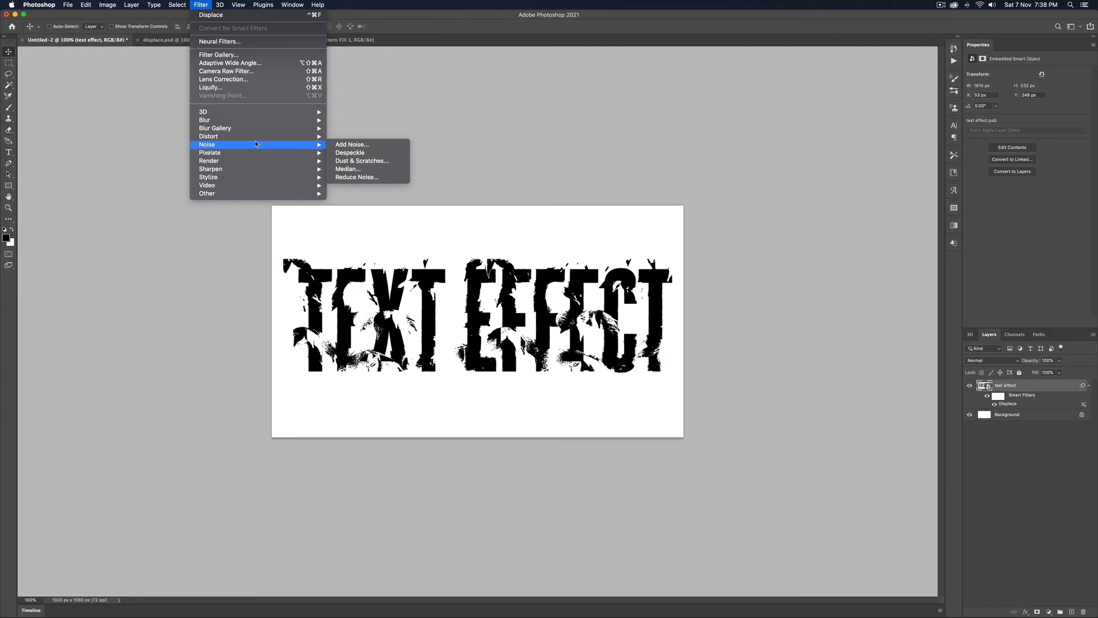
pyautogui.click(363, 143)
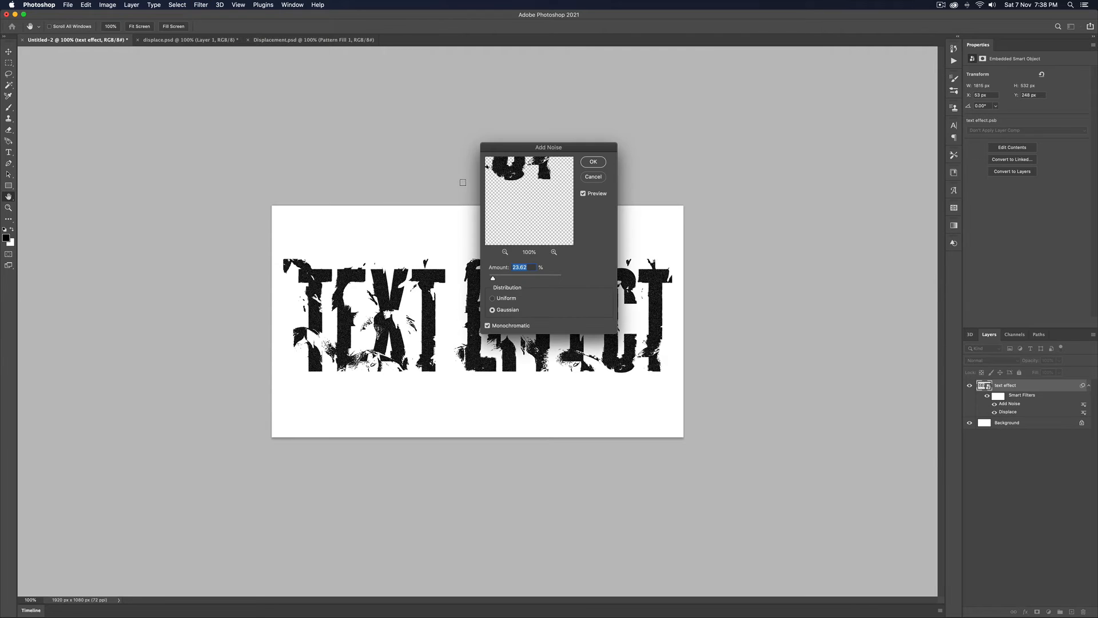
pyautogui.click(593, 162)
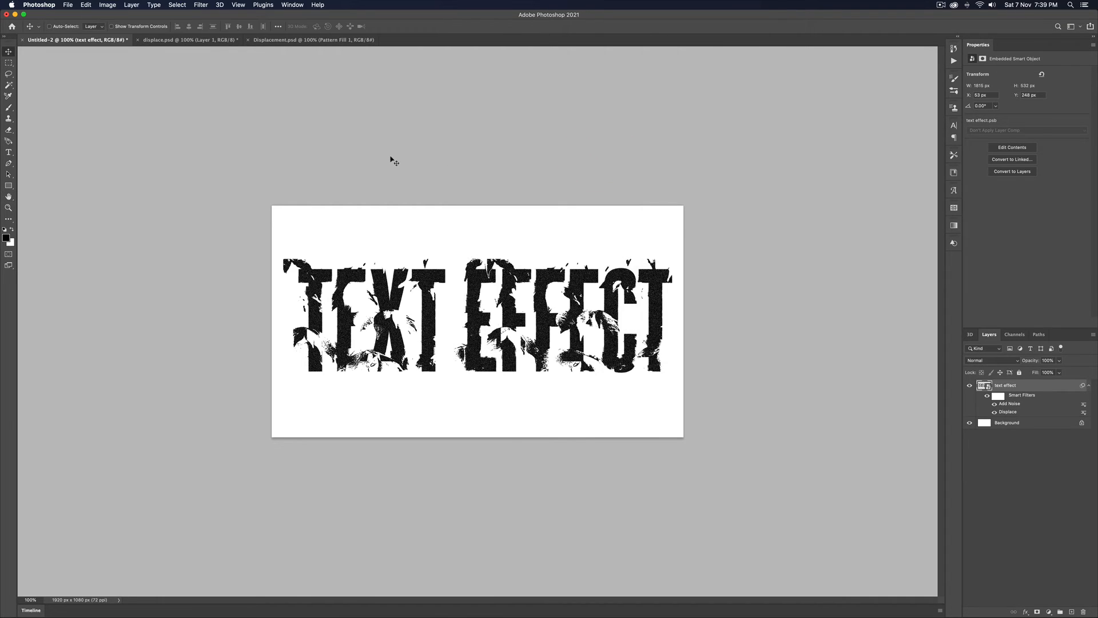
# In Displacement.psd, show the Pattern Fill 1 layer and add a pattern fill layer above it using the yellow Trees pattern.
pyautogui.click(294, 40)
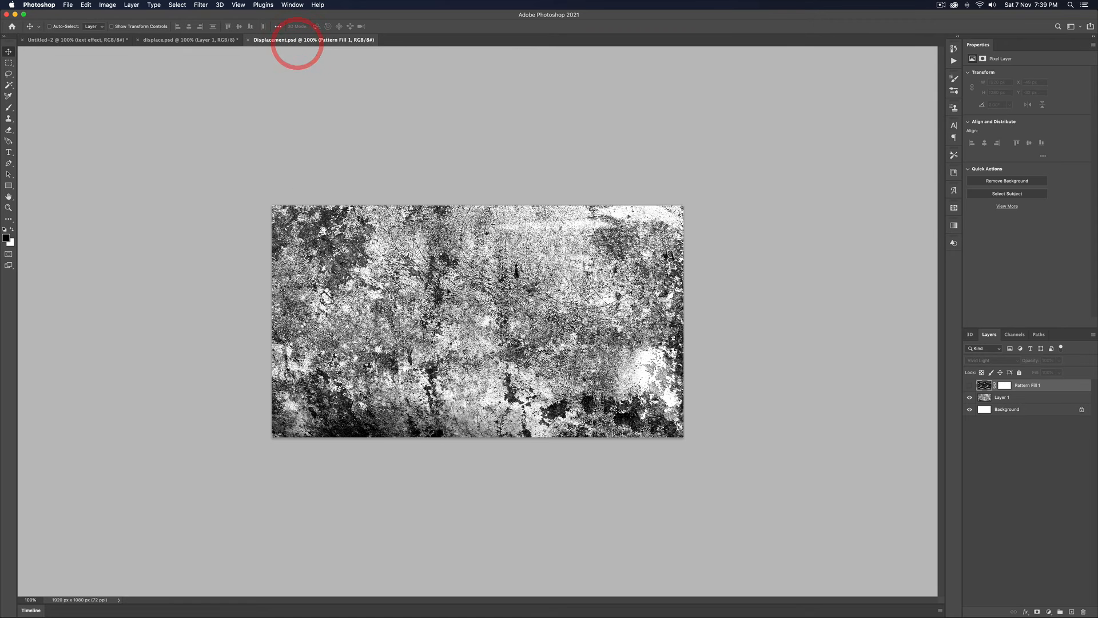
pyautogui.click(970, 385)
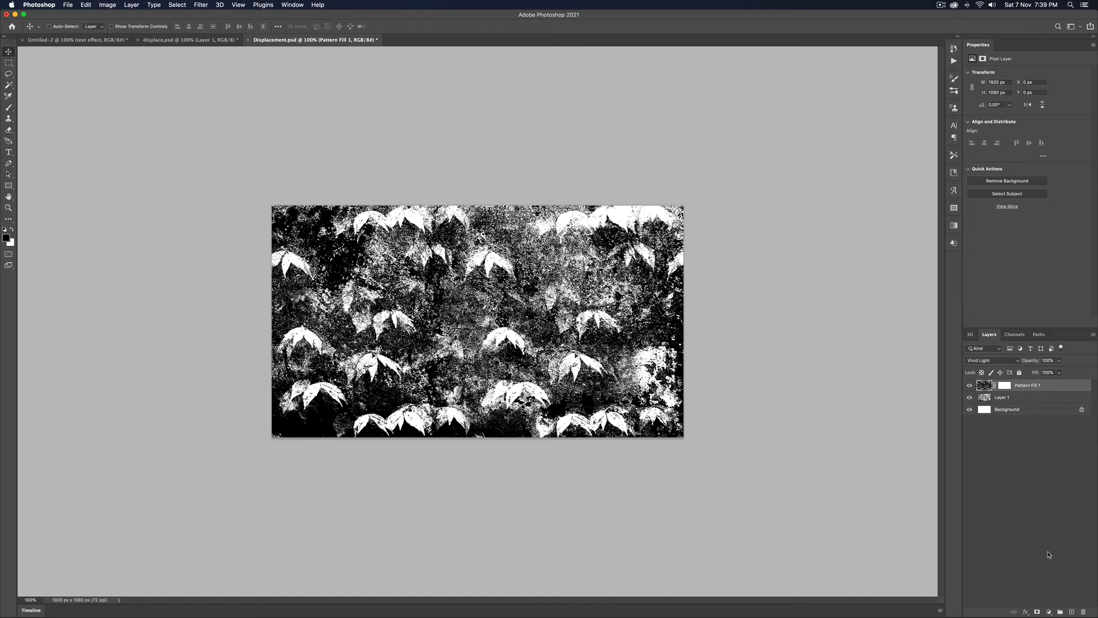
pyautogui.click(1048, 612)
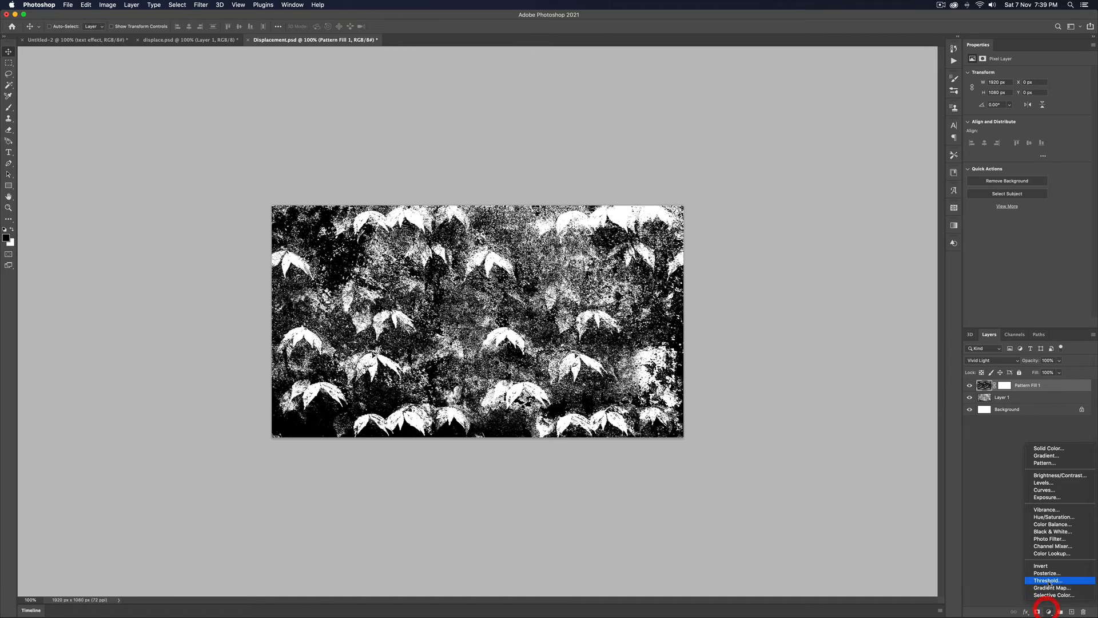
pyautogui.click(1068, 462)
pyautogui.click(184, 139)
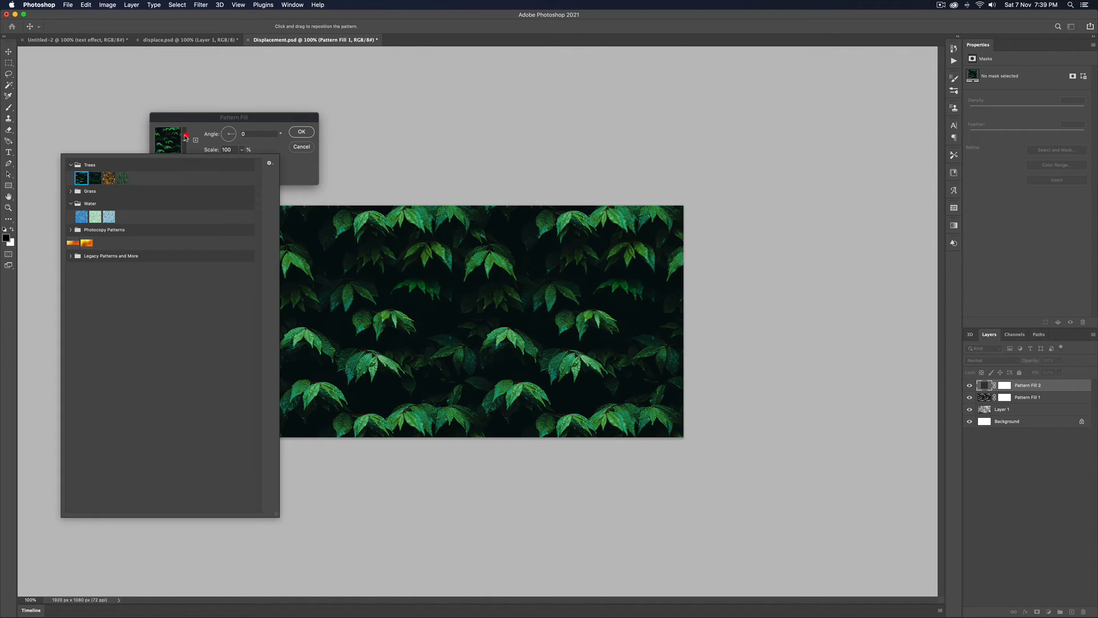
pyautogui.click(123, 178)
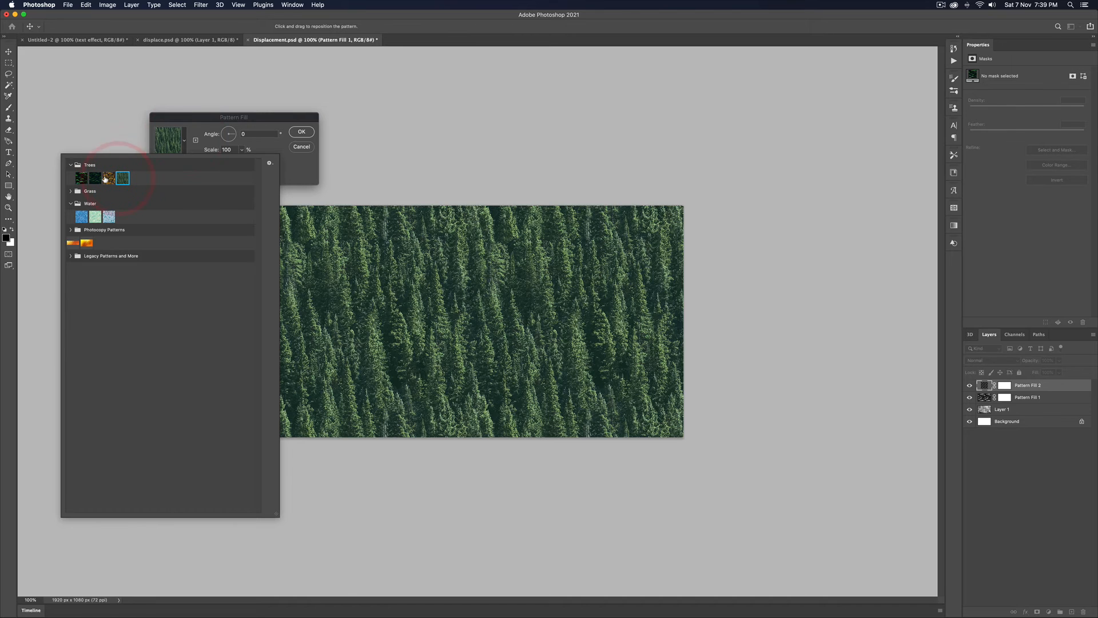
pyautogui.click(106, 176)
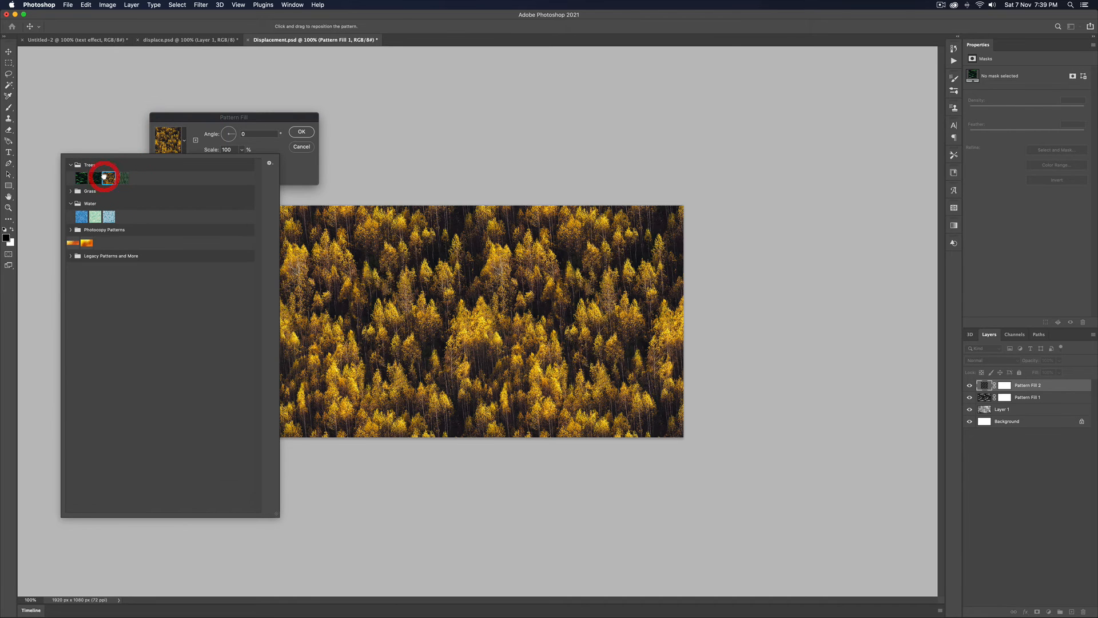
pyautogui.click(301, 131)
pyautogui.click(301, 131)
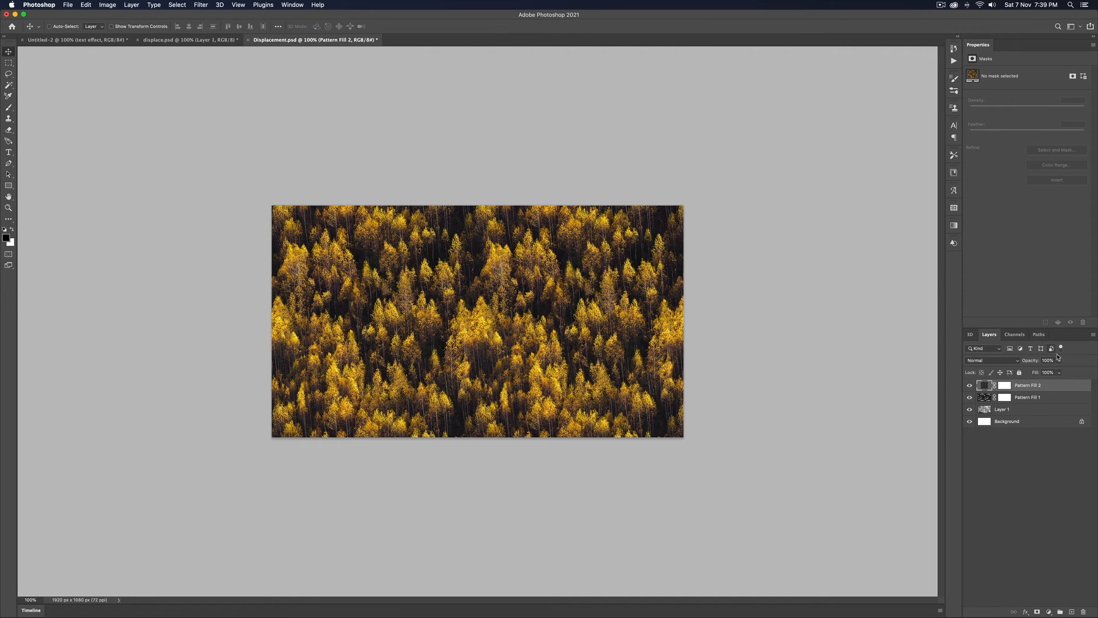
# Rasterize the Pattern Fill 2 layer and desaturate its Trees texture.
pyautogui.rightClick(1078, 390)
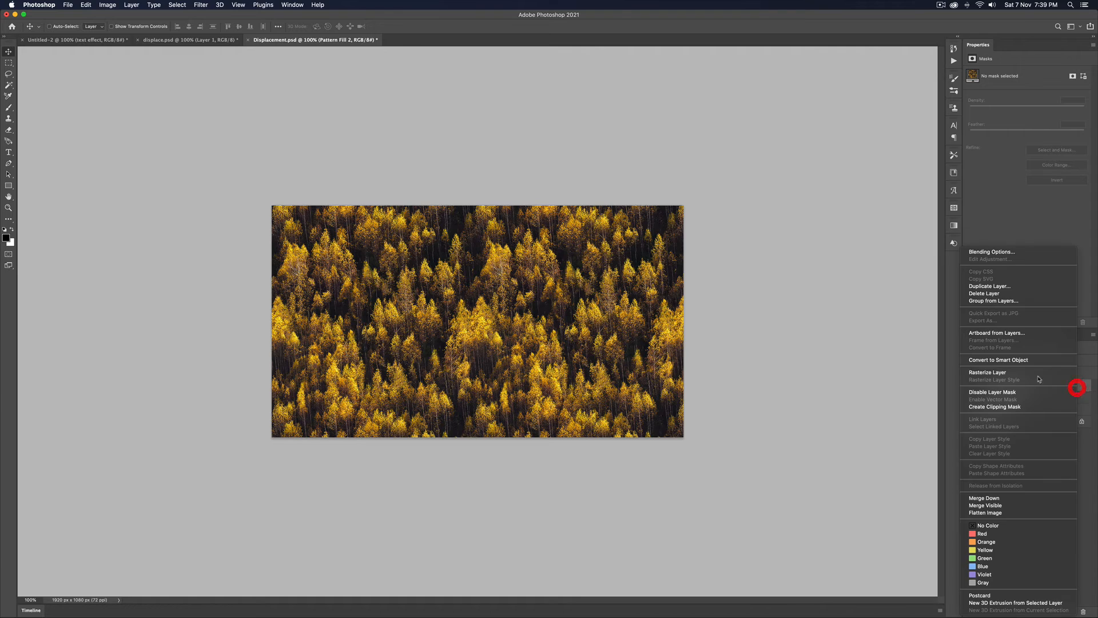
pyautogui.click(1003, 371)
pyautogui.click(107, 4)
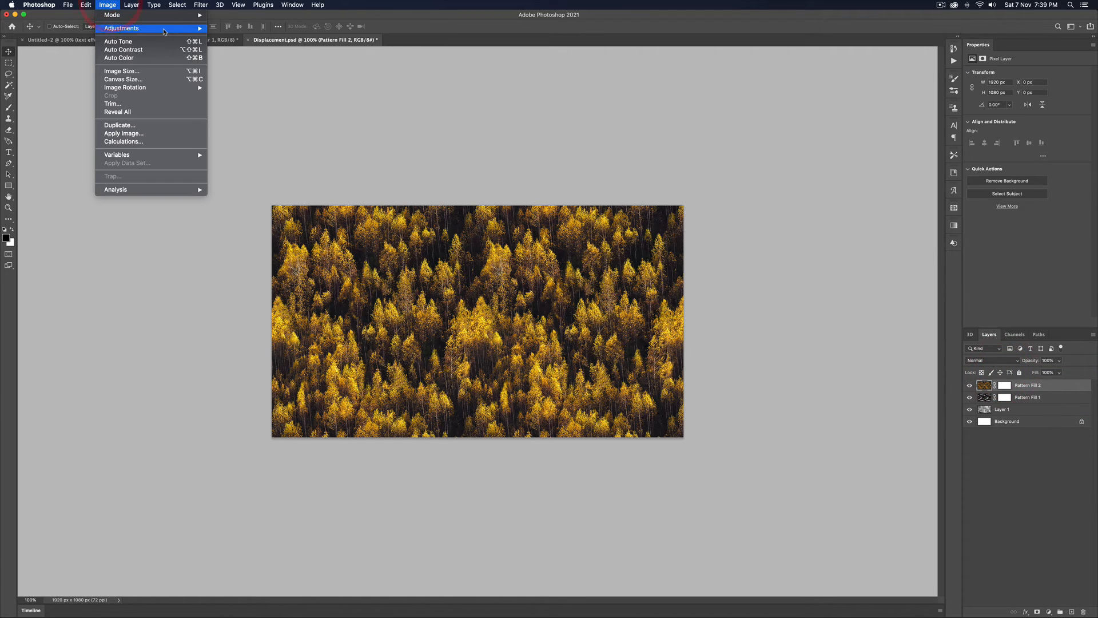
pyautogui.moveTo(122, 28)
pyautogui.click(266, 196)
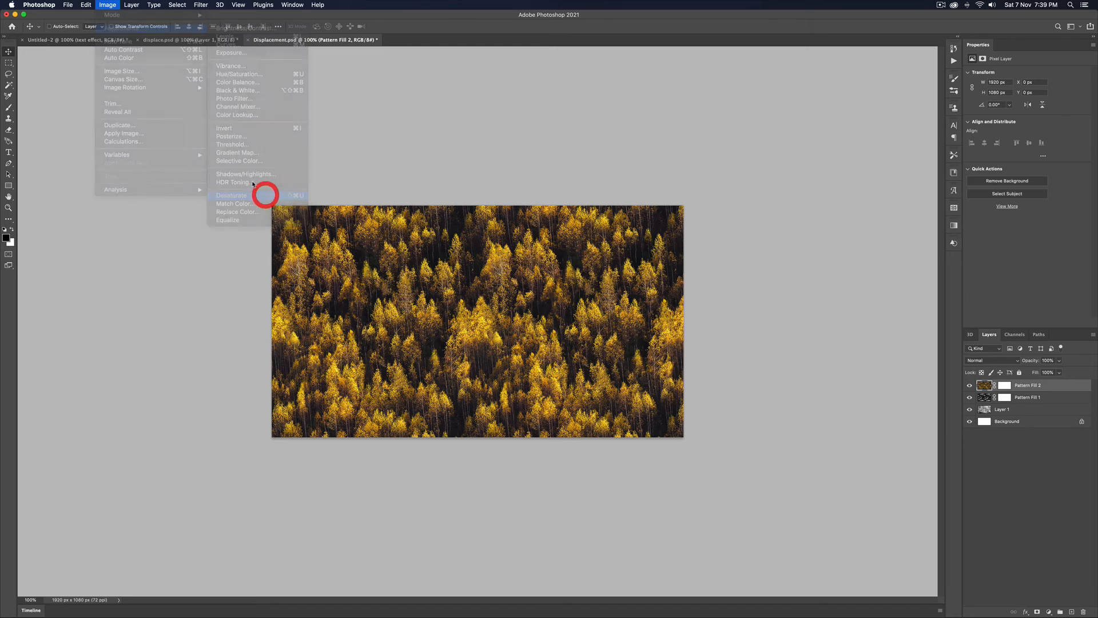
# Try Soft Light on the Pattern Fill 2 layer, settle on the Linear Light blend mode, and save Displacement.psd.
pyautogui.click(992, 361)
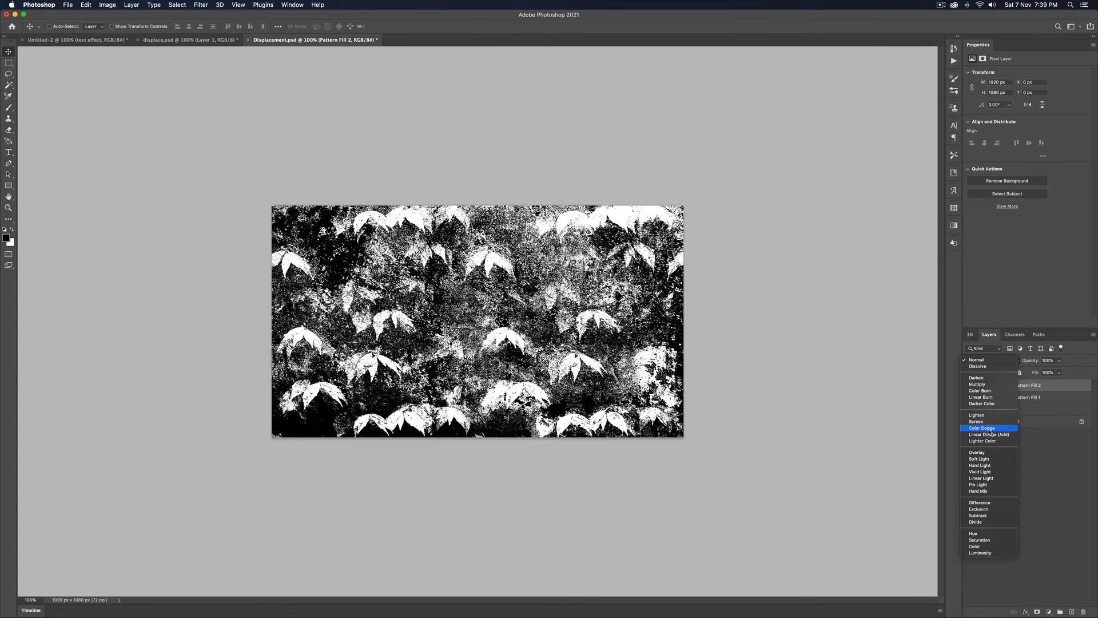
pyautogui.click(994, 460)
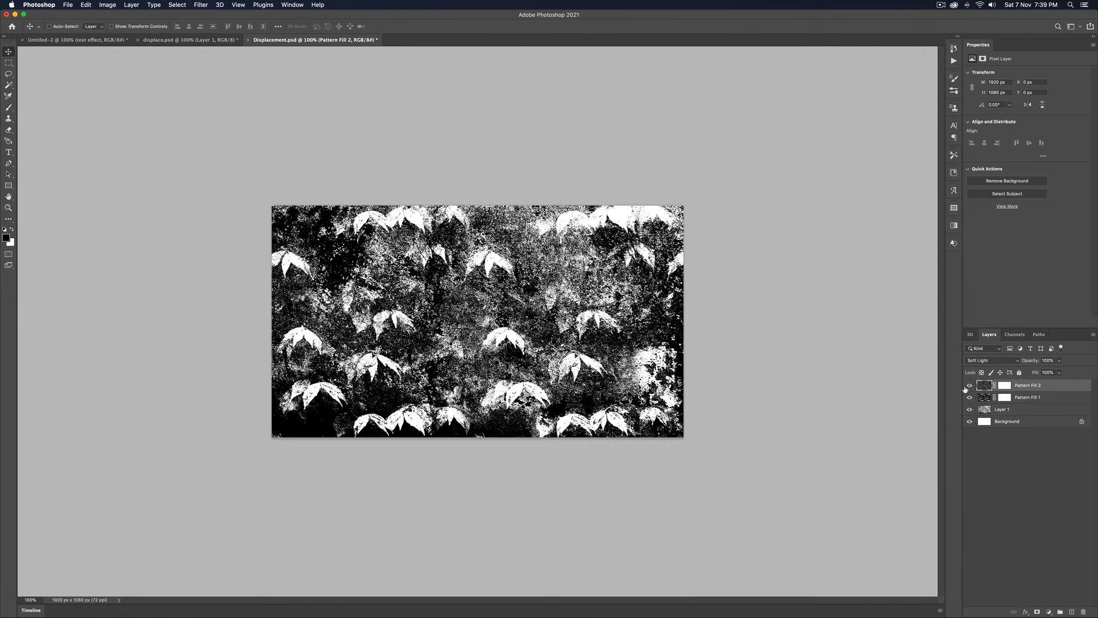
pyautogui.click(992, 360)
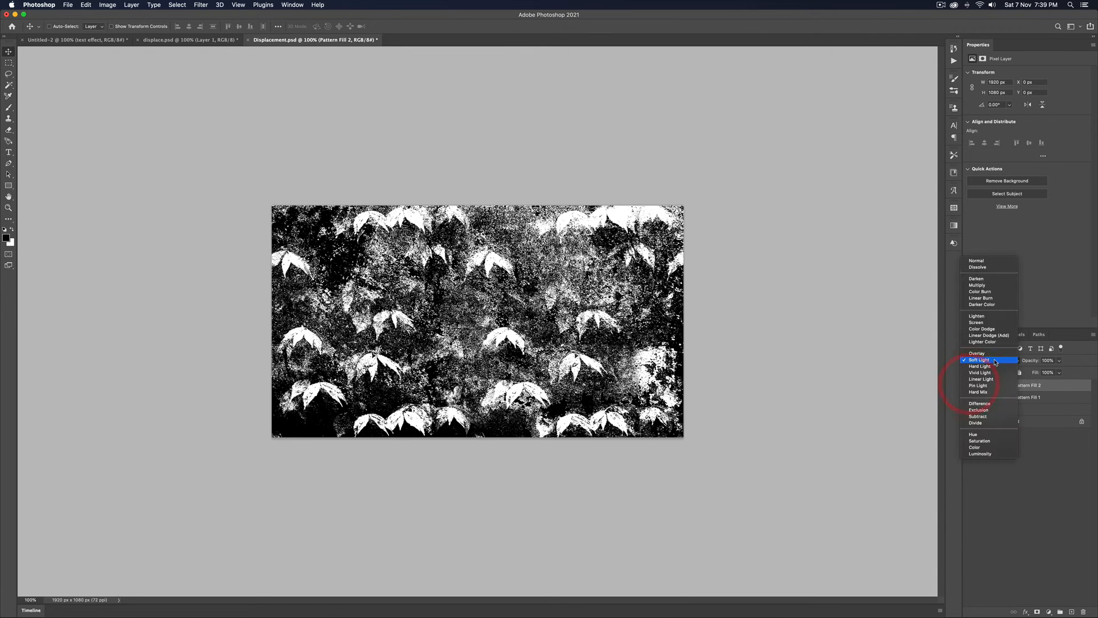
pyautogui.click(993, 379)
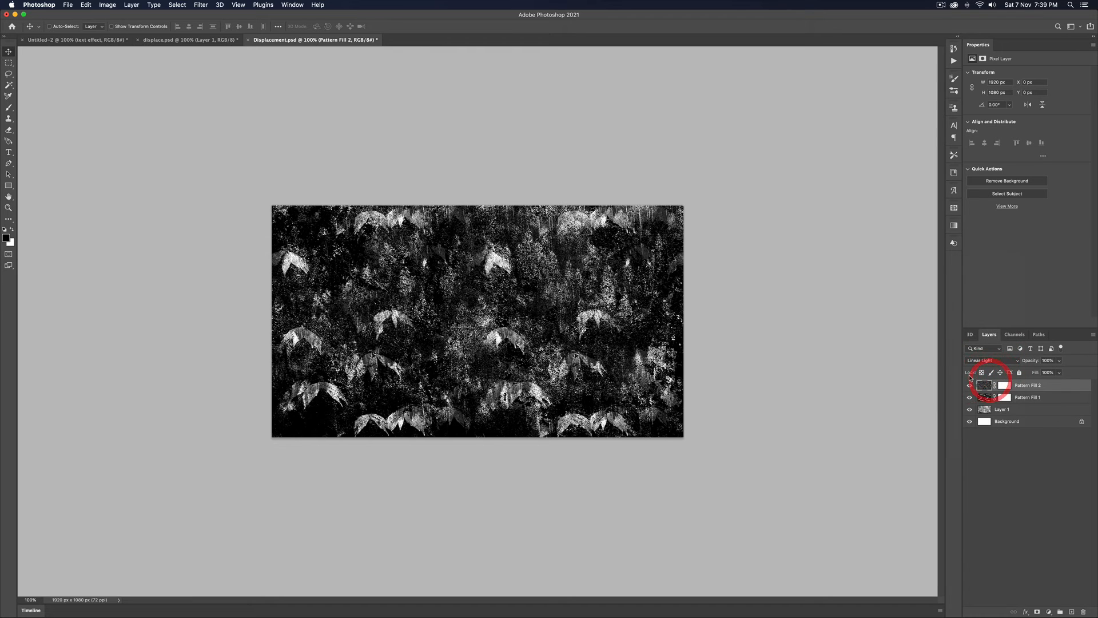
pyautogui.click(969, 385)
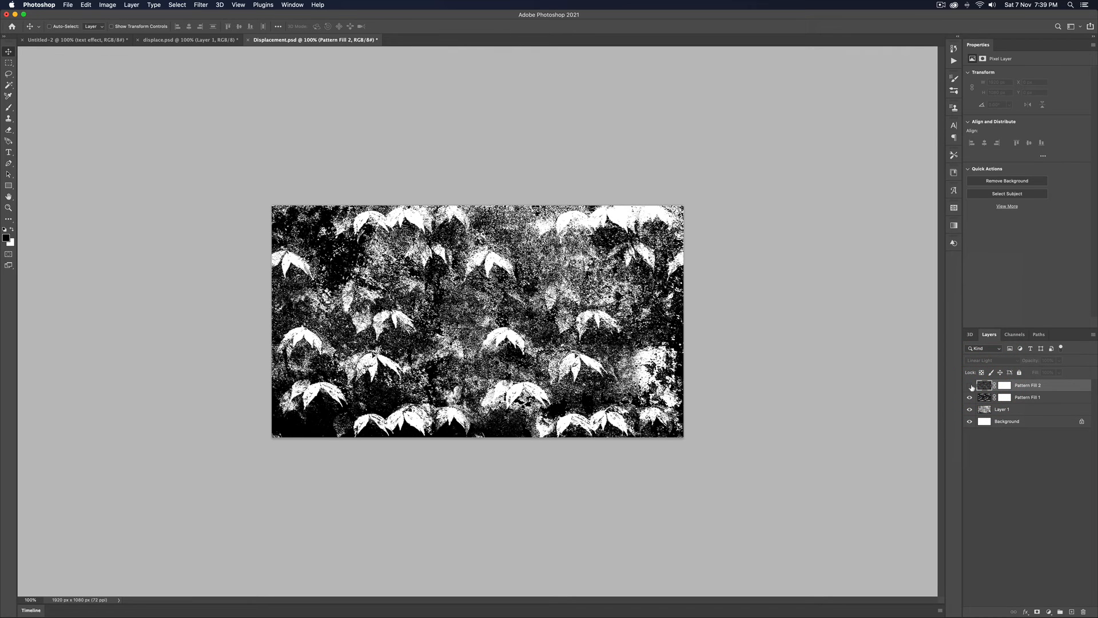
pyautogui.click(969, 385)
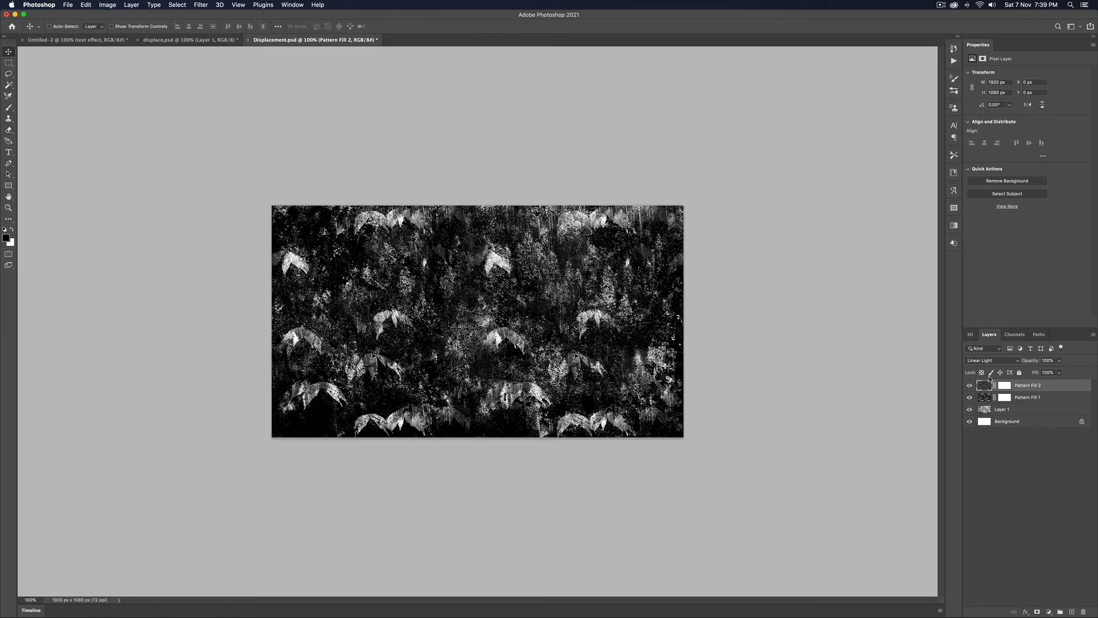
pyautogui.press('super+s')
# In Untitled-2, reapply the text effect layer's Displace filter with the updated Displacement.psd map and shift the text to X 50 px.
pyautogui.click(195, 40)
pyautogui.click(98, 41)
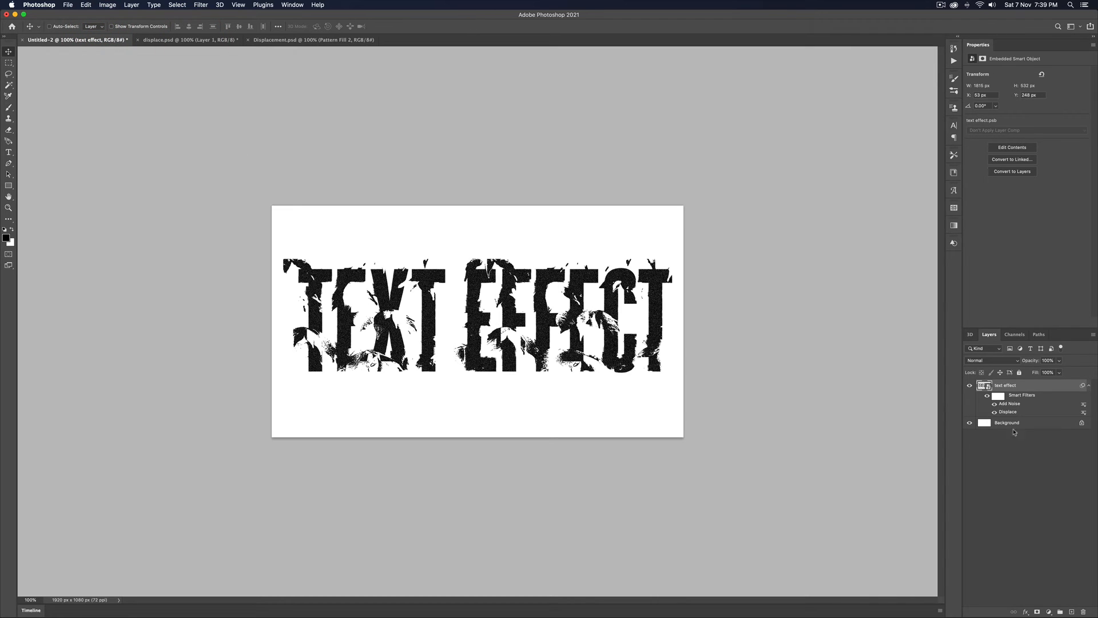
pyautogui.doubleClick(1009, 412)
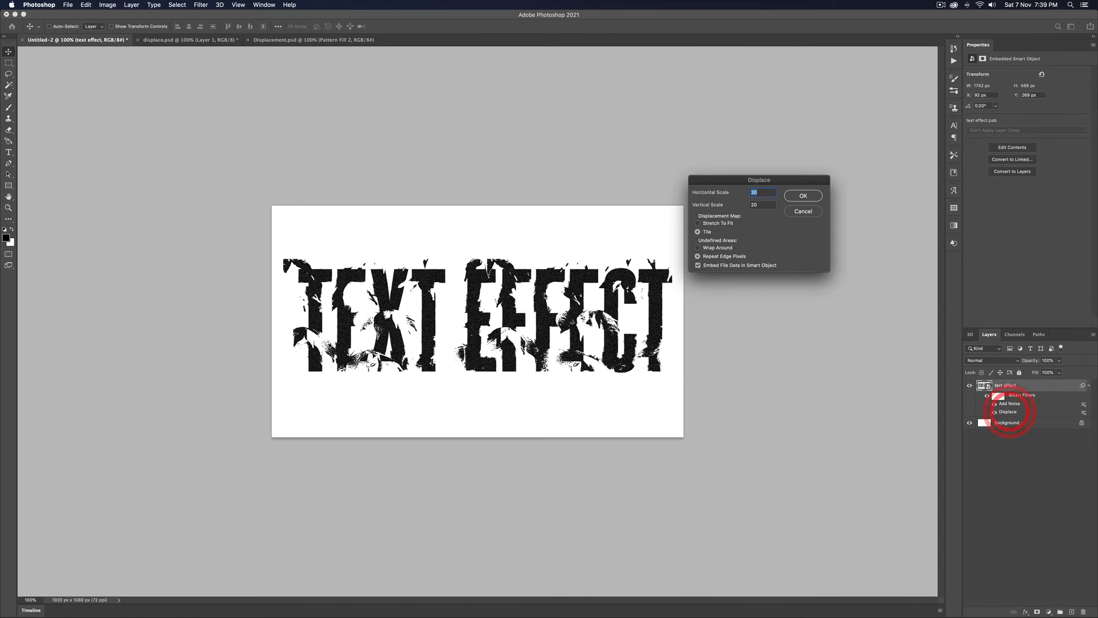
pyautogui.click(801, 196)
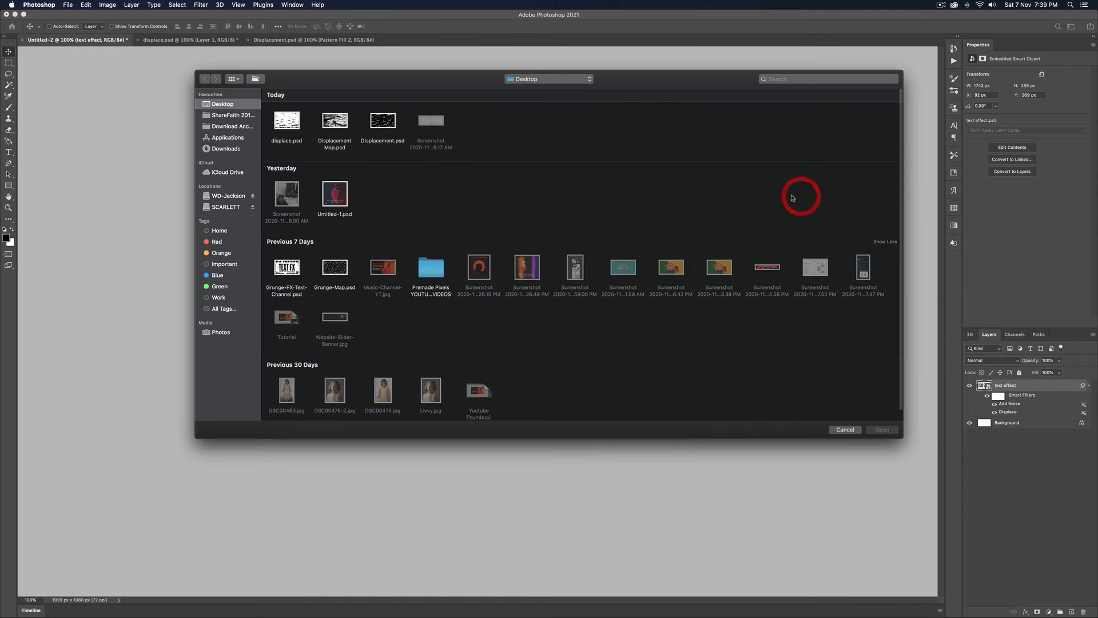
pyautogui.click(382, 121)
pyautogui.doubleClick(381, 121)
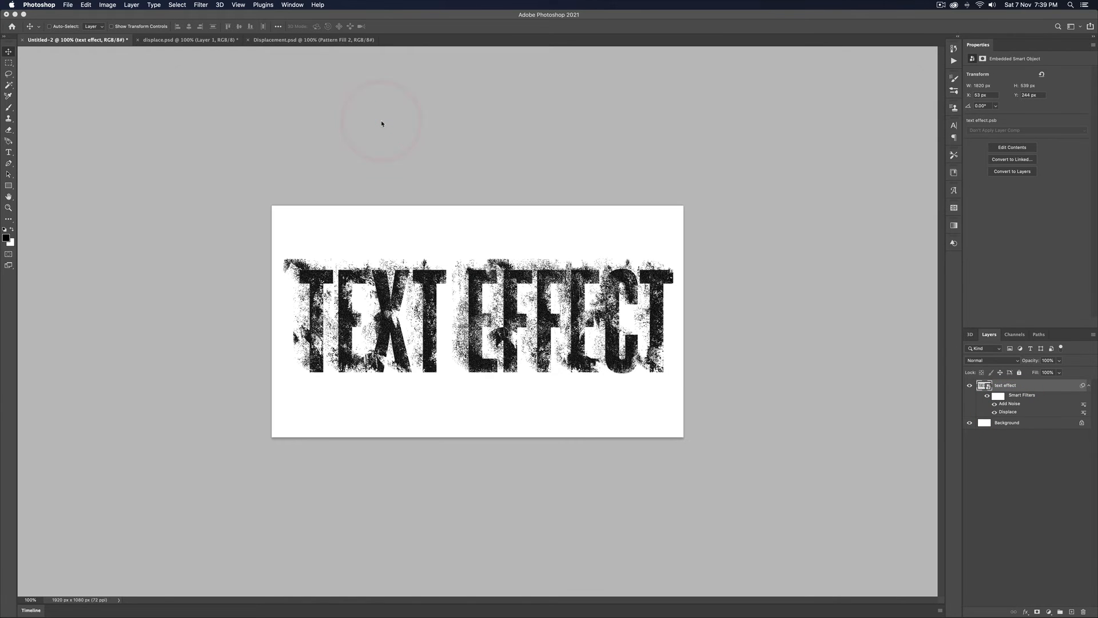
pyautogui.moveTo(486, 188); pyautogui.dragTo(485, 189)
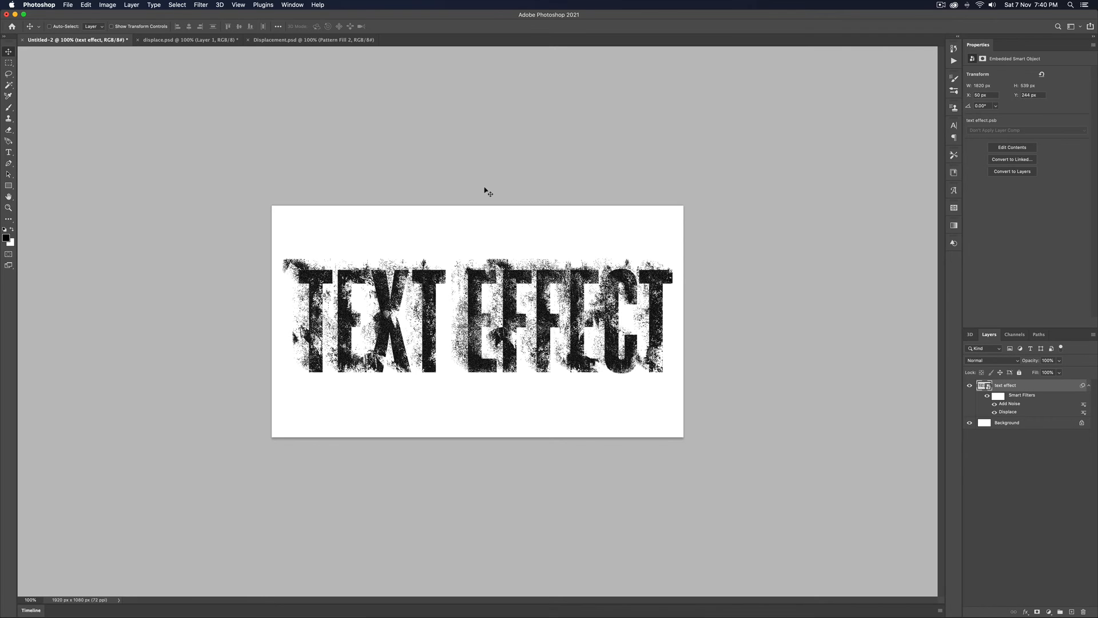
# Invert the Background layer to black and add a white Color Overlay to the text effect layer.
pyautogui.click(1022, 425)
pyautogui.press('super+i')
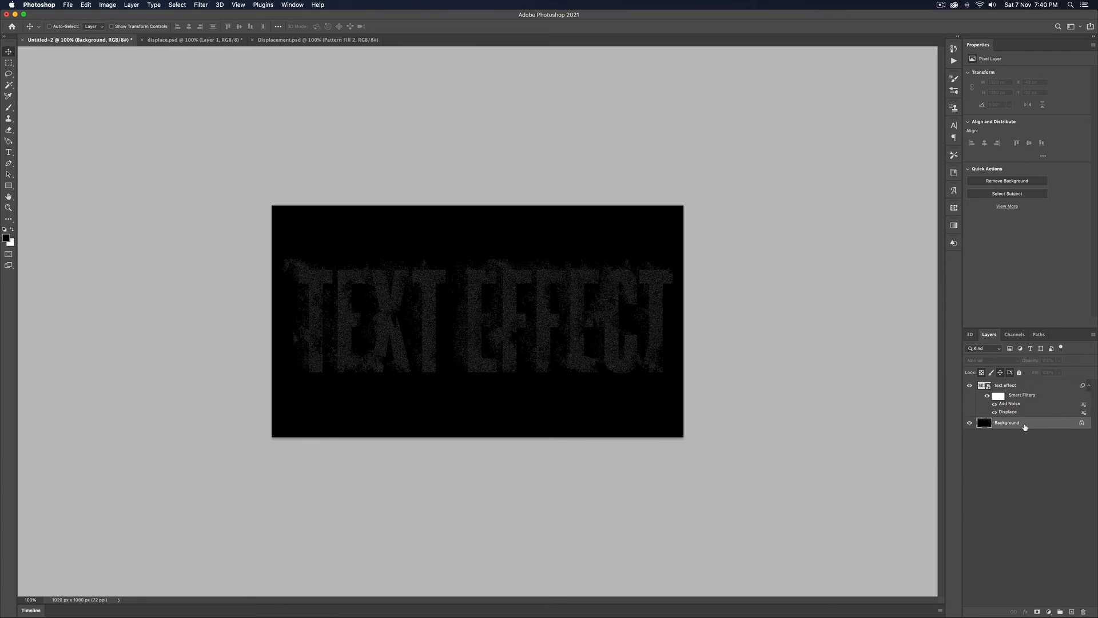
pyautogui.click(1050, 388)
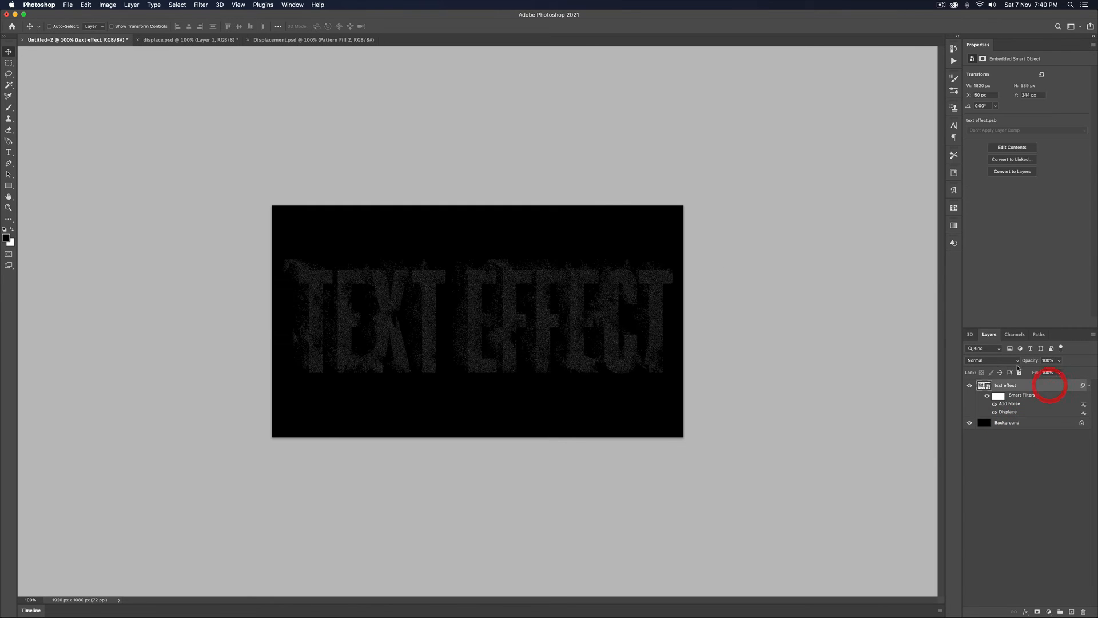
pyautogui.doubleClick(1060, 385)
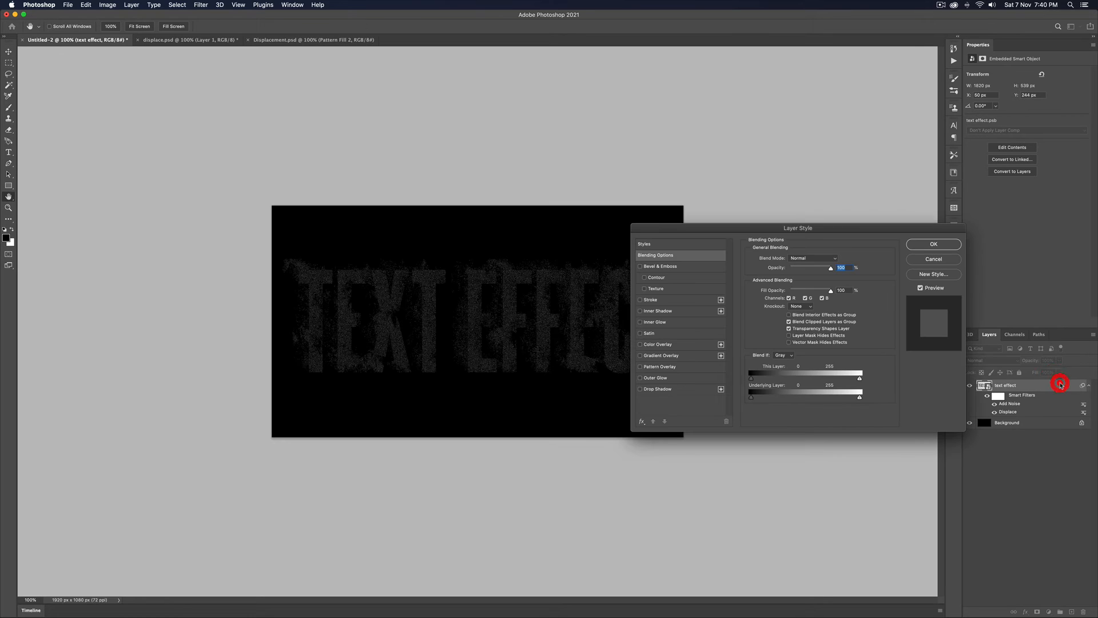
pyautogui.click(641, 344)
pyautogui.click(933, 244)
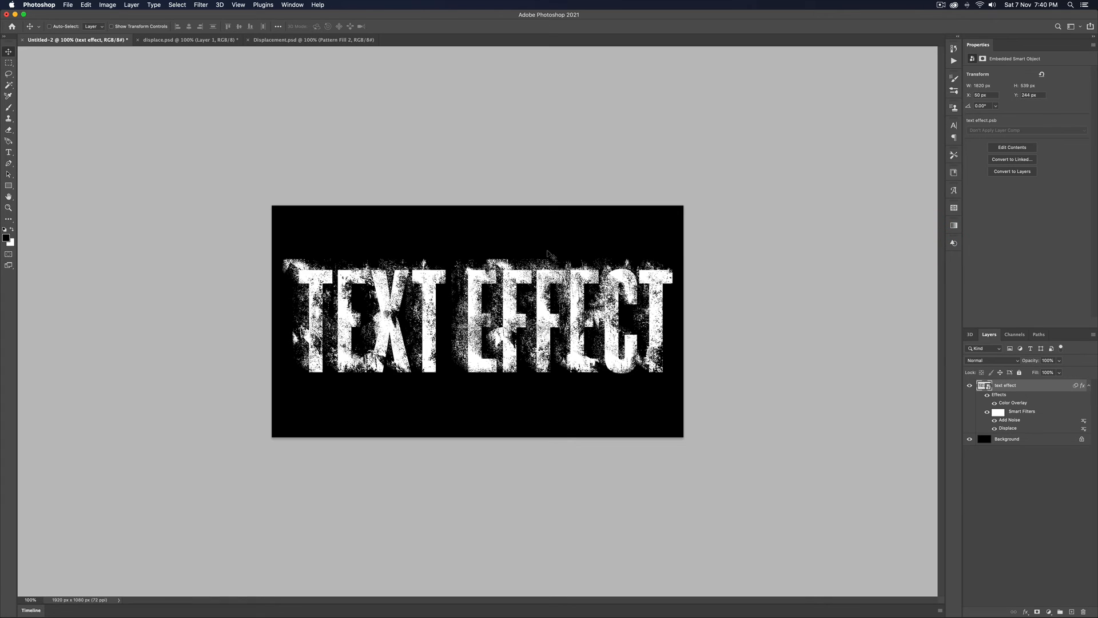
# Apply a Median noise filter with a radius of 5 pixels to the text effect layer.
pyautogui.click(450, 256)
pyautogui.click(200, 5)
pyautogui.moveTo(246, 145)
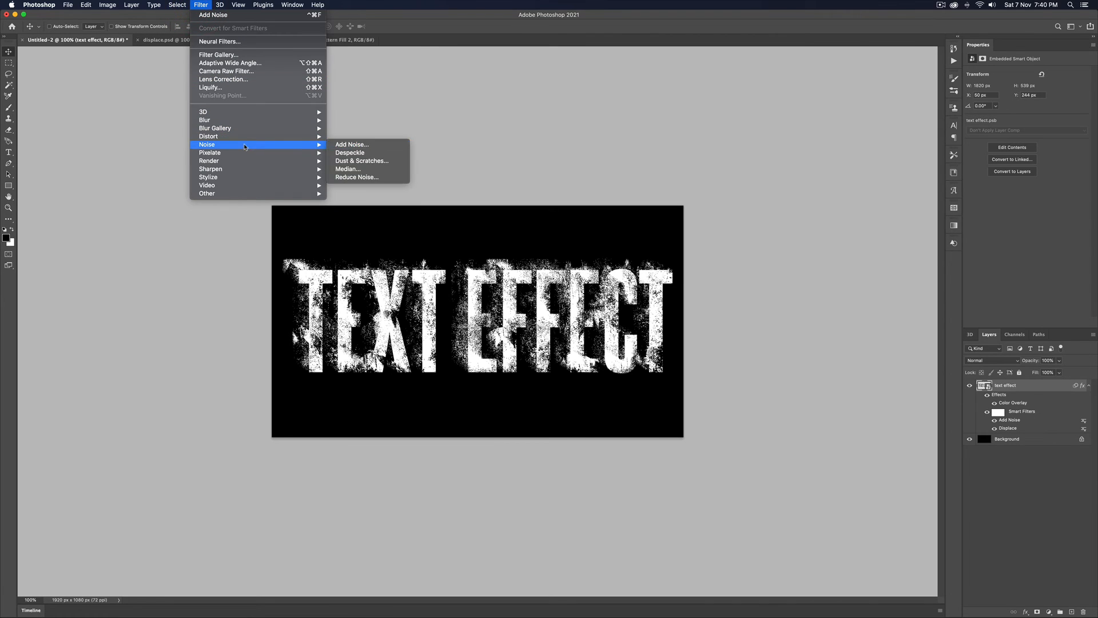
pyautogui.click(373, 168)
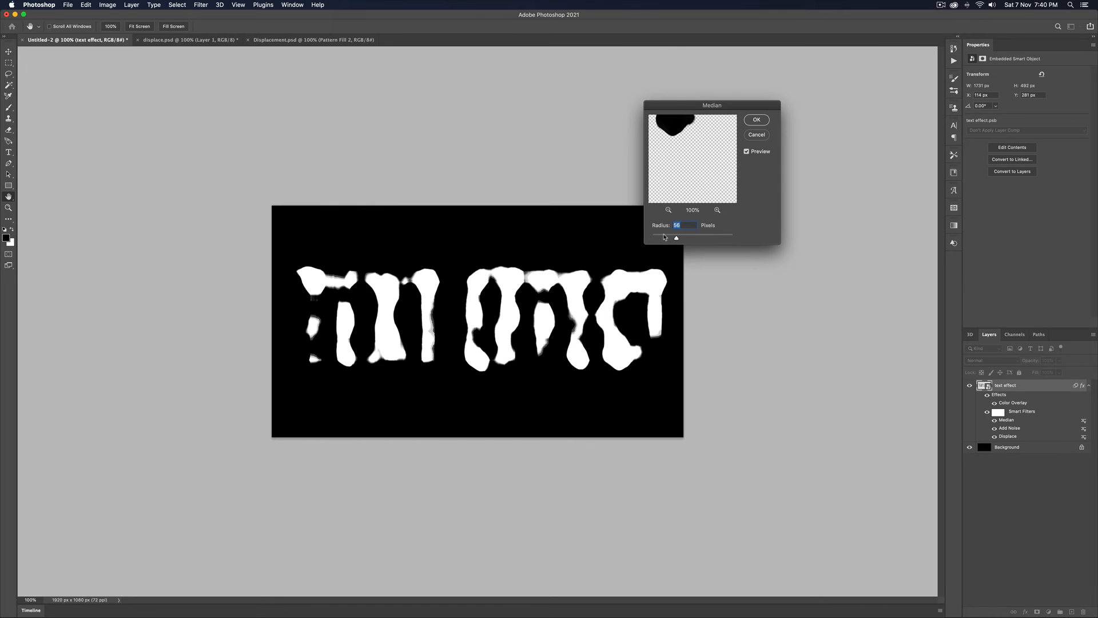
pyautogui.click(655, 237)
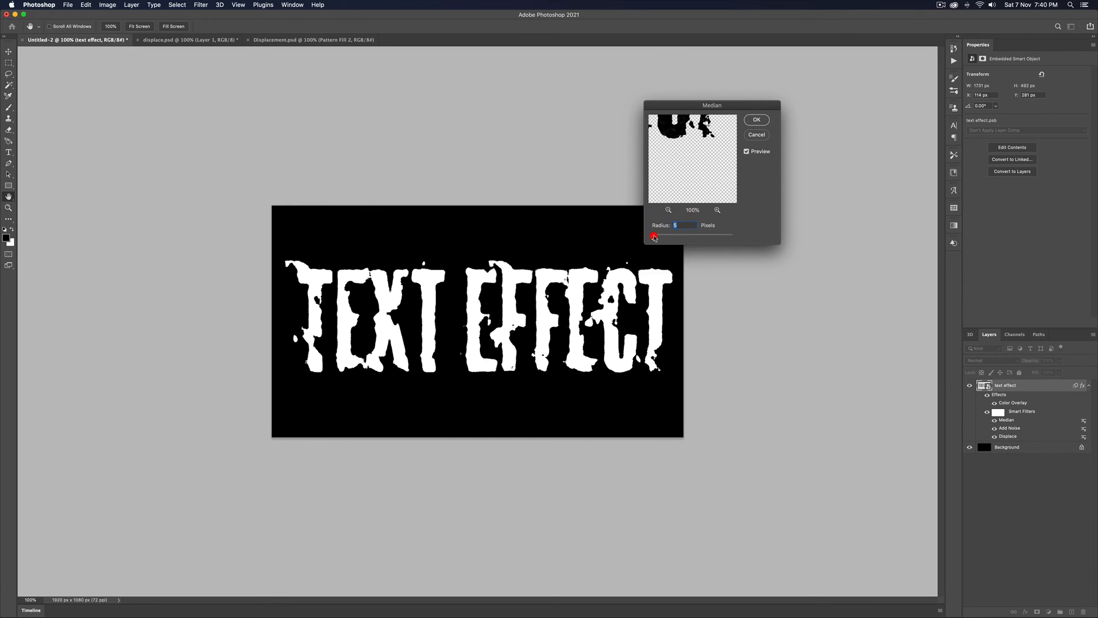
pyautogui.click(654, 237)
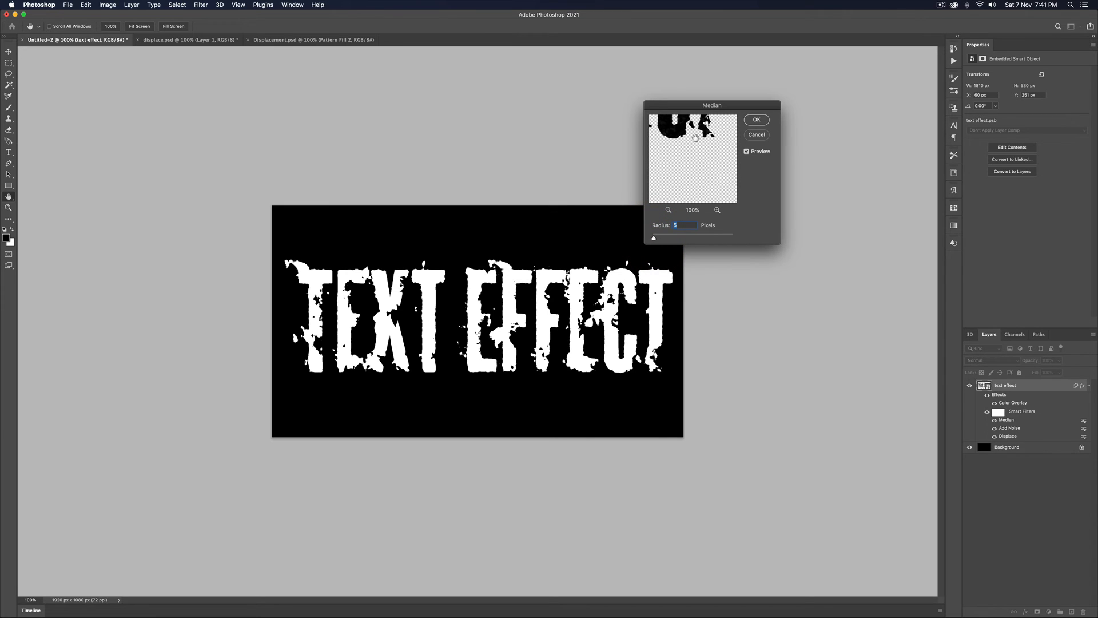
pyautogui.click(755, 121)
# Toggle the Add Noise and Median smart filters to compare their effect on the text.
pyautogui.click(995, 428)
pyautogui.click(995, 428)
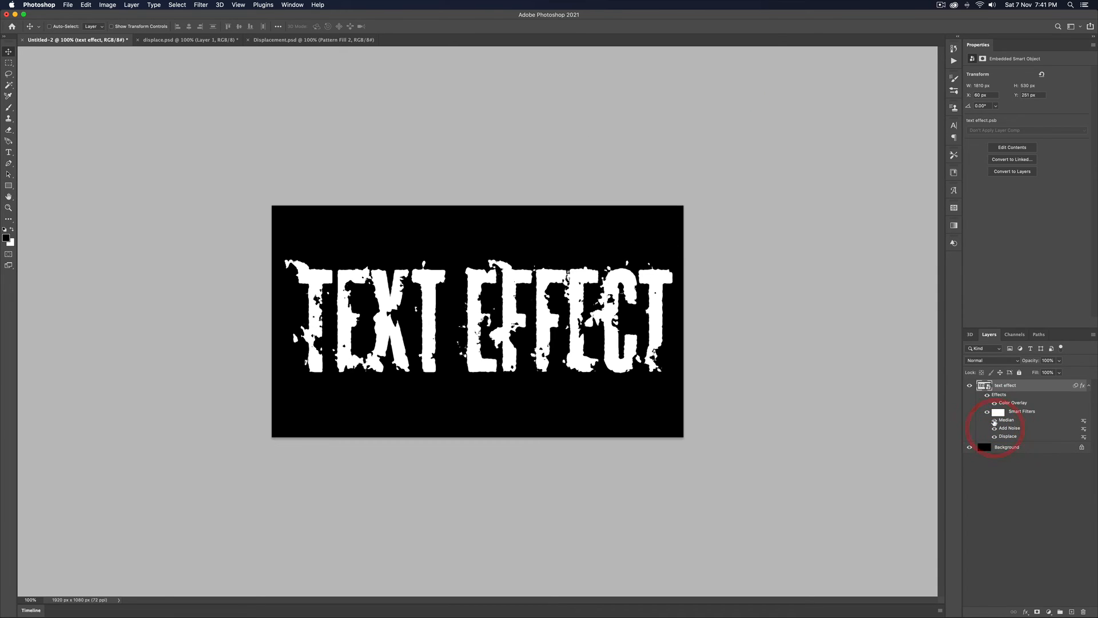
pyautogui.click(994, 421)
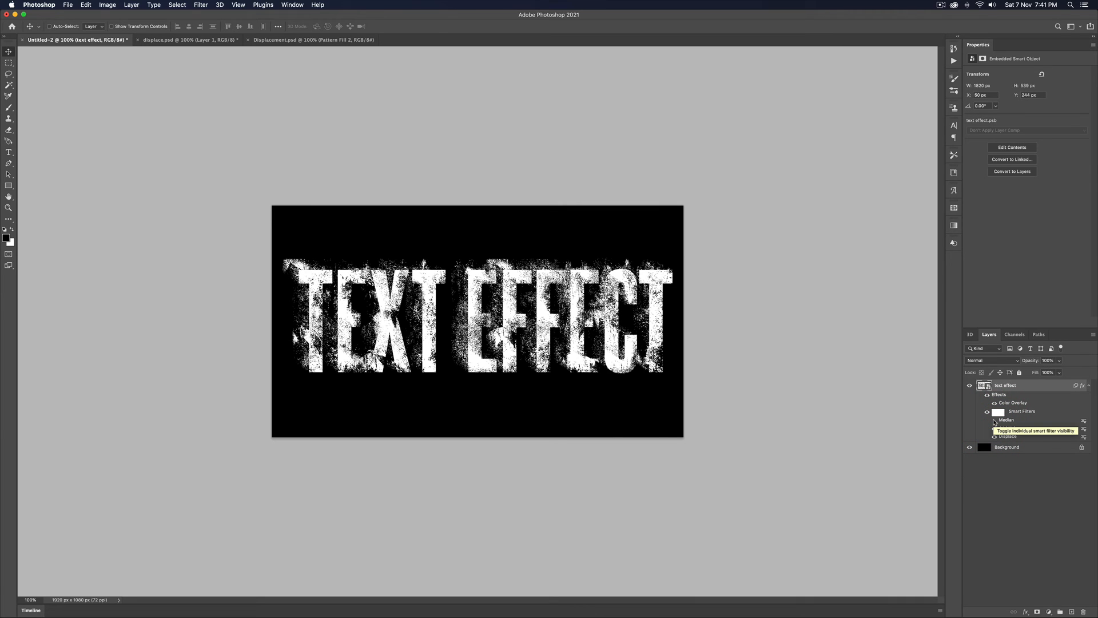
pyautogui.click(995, 421)
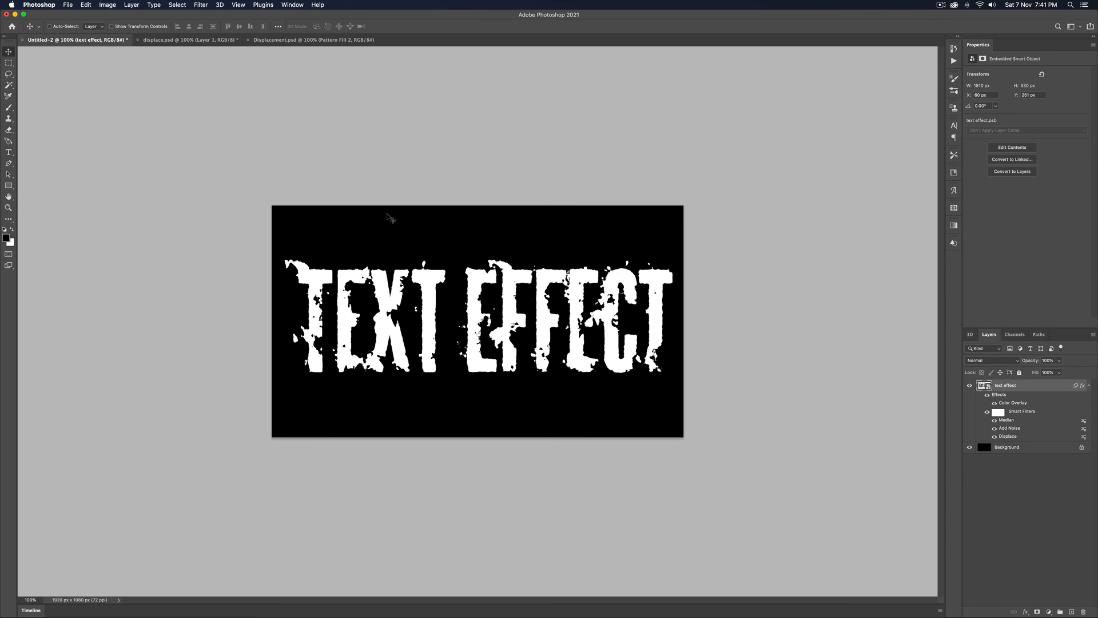
pyautogui.press('super+z')
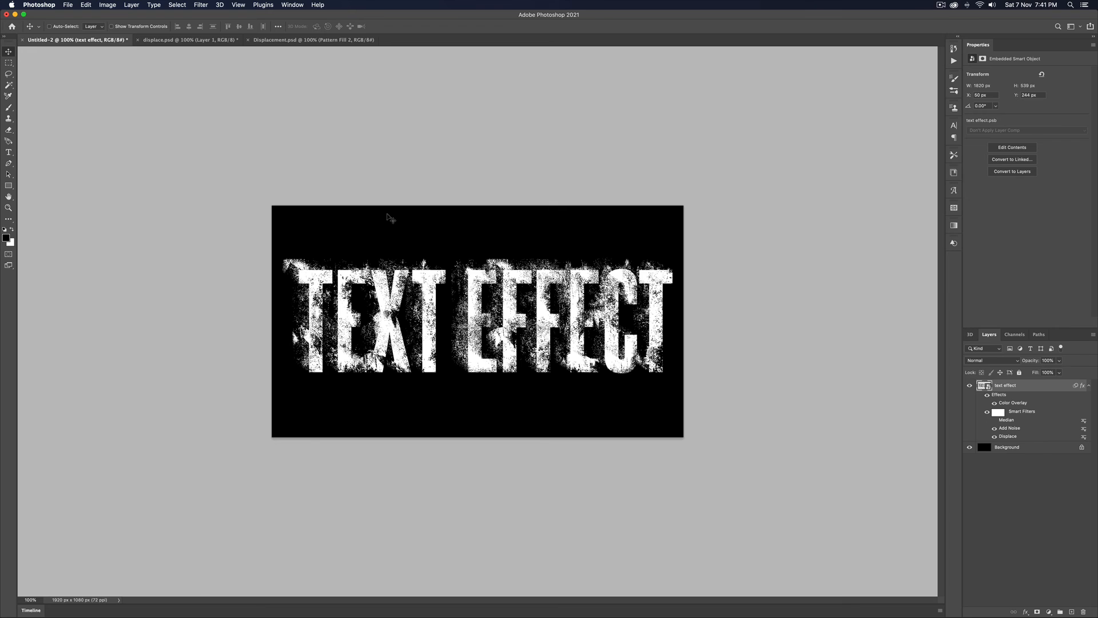
pyautogui.press('super+shift+z')
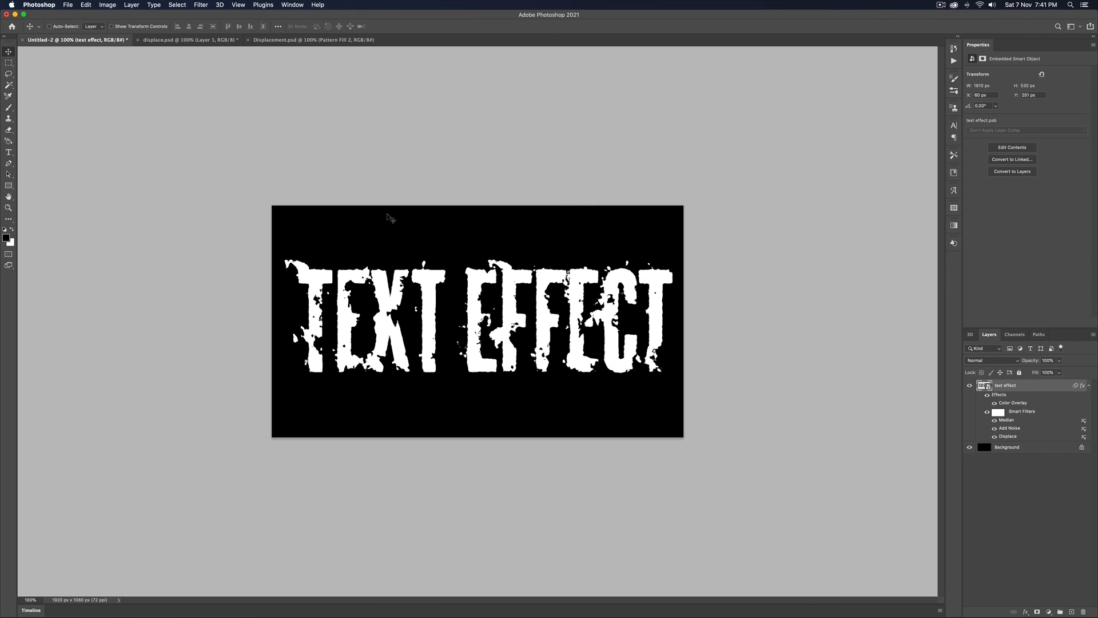
# Undo the Median filter, Color Overlay, background inversion and earlier text edits, back to the first displacement without noise.
pyautogui.press('super+z')
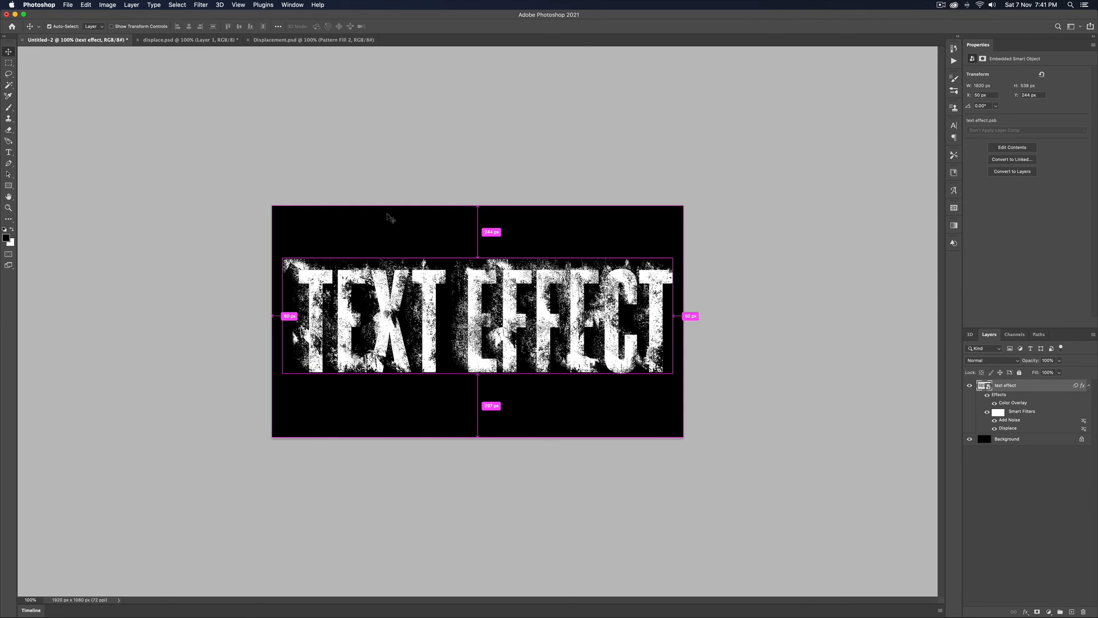
pyautogui.press('super+z')
pyautogui.press('super+z')
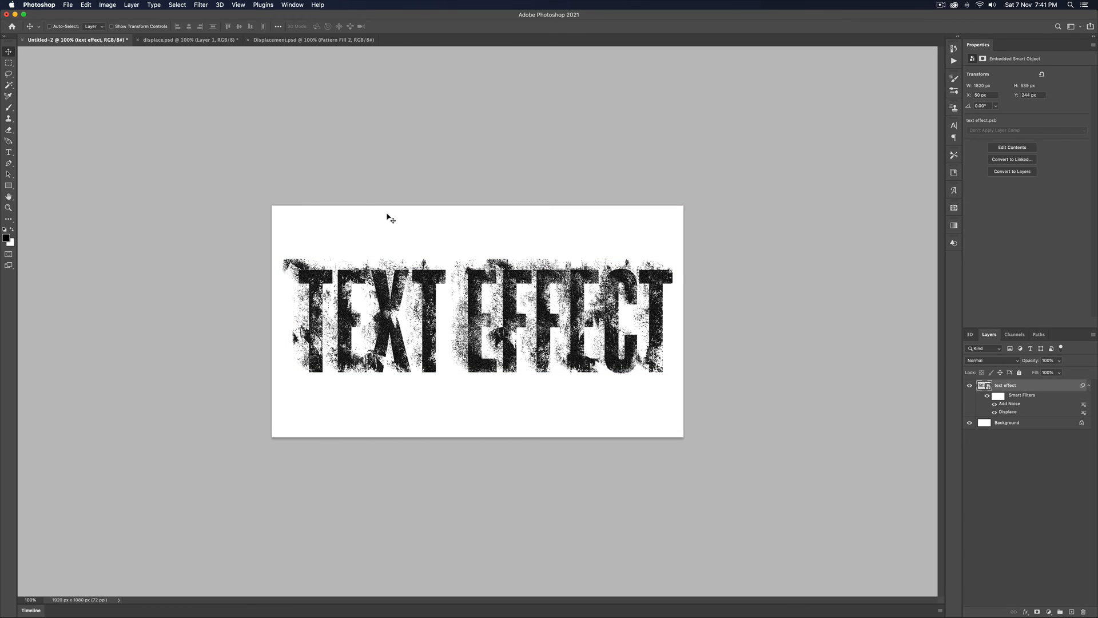
pyautogui.press('super+z')
pyautogui.press('super+z')
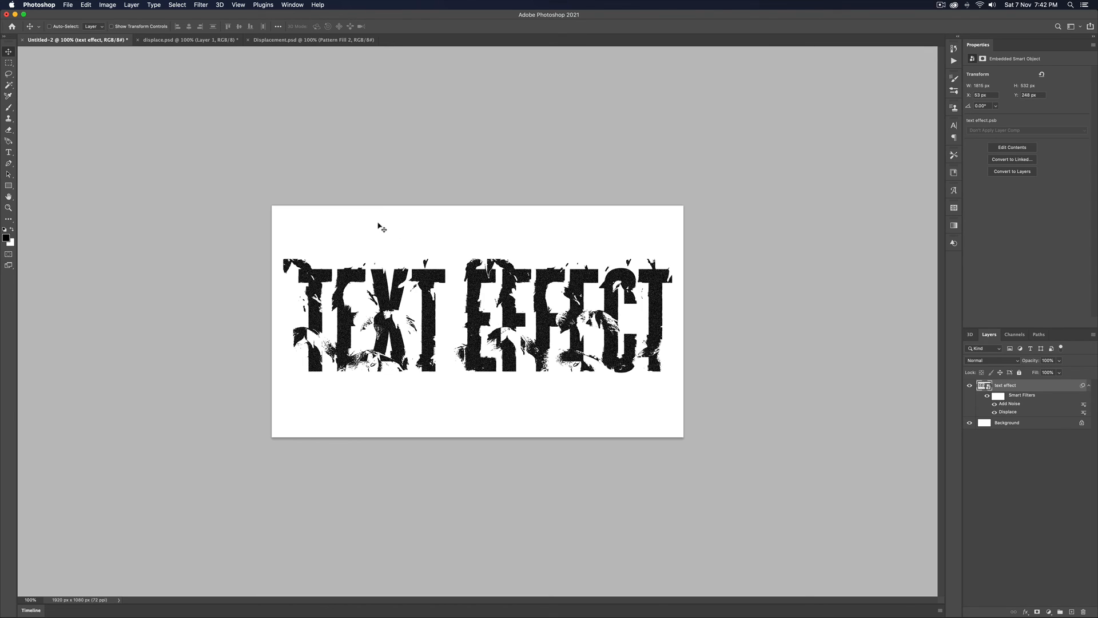
pyautogui.press('super+z')
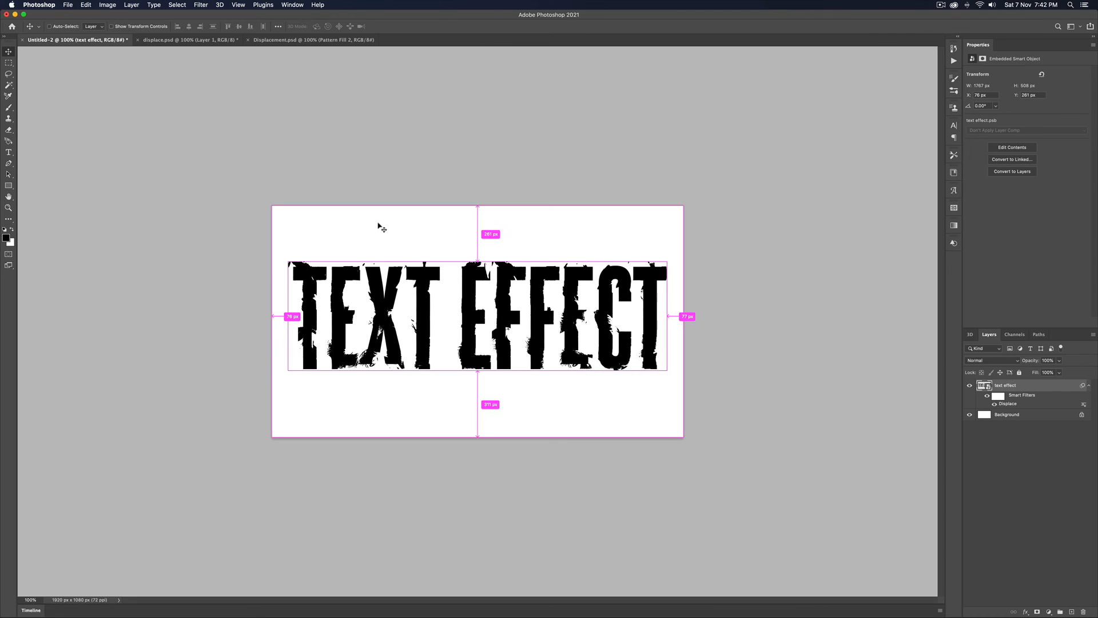
# Redo the Displace filter edit, the text move and the Add Noise filter to restore the leaf-shaped distortion.
pyautogui.click(105, 5)
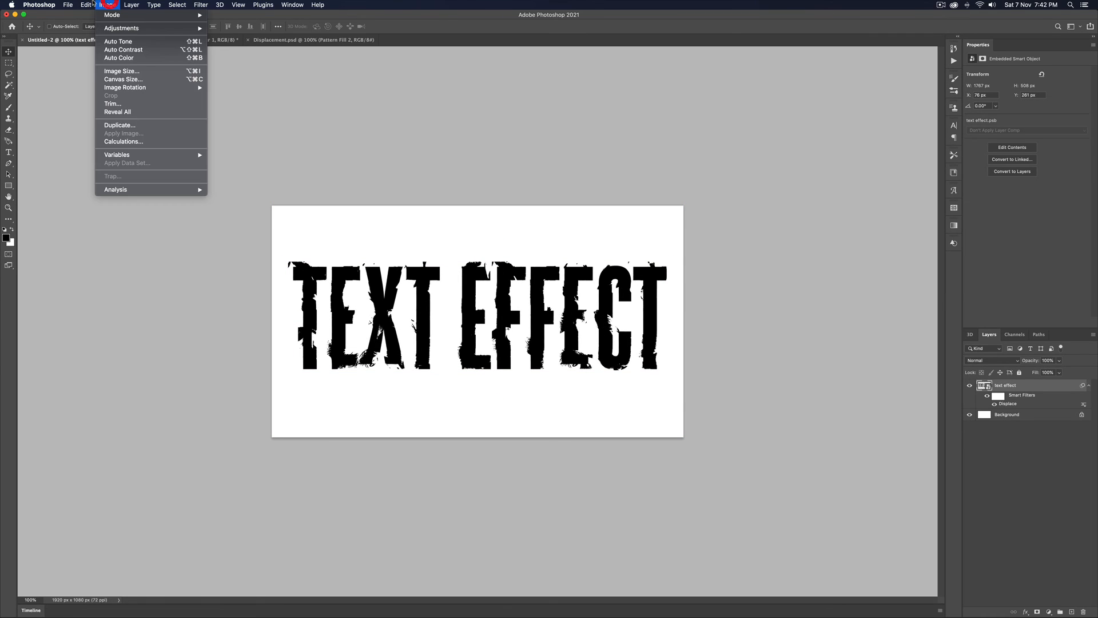
pyautogui.click(90, 7)
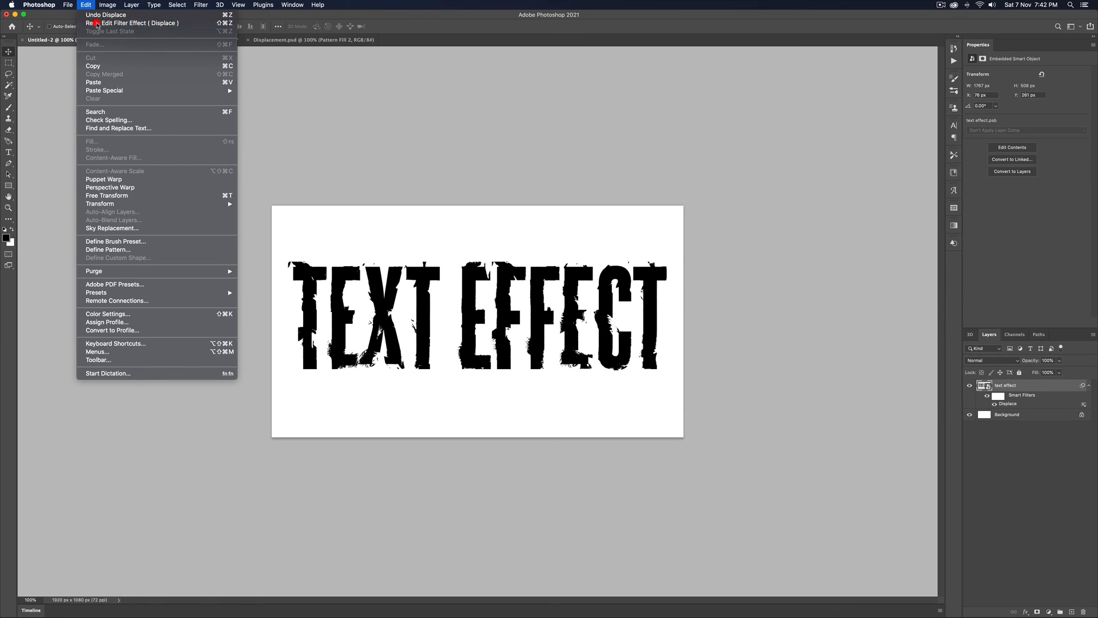
pyautogui.click(97, 23)
pyautogui.click(87, 5)
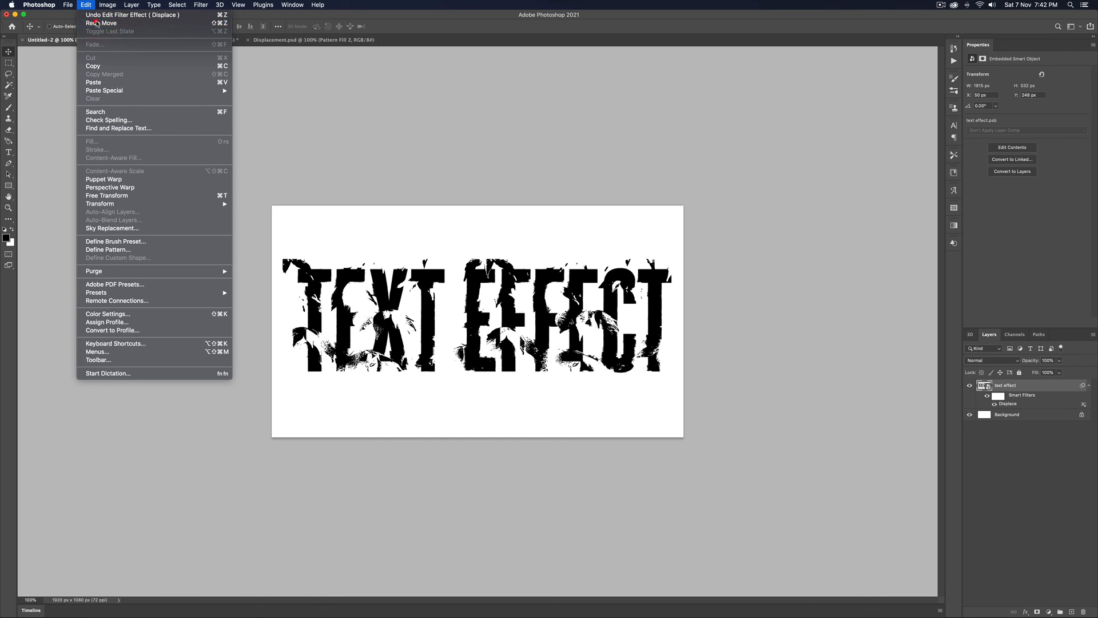
pyautogui.click(94, 23)
pyautogui.click(87, 5)
pyautogui.click(92, 24)
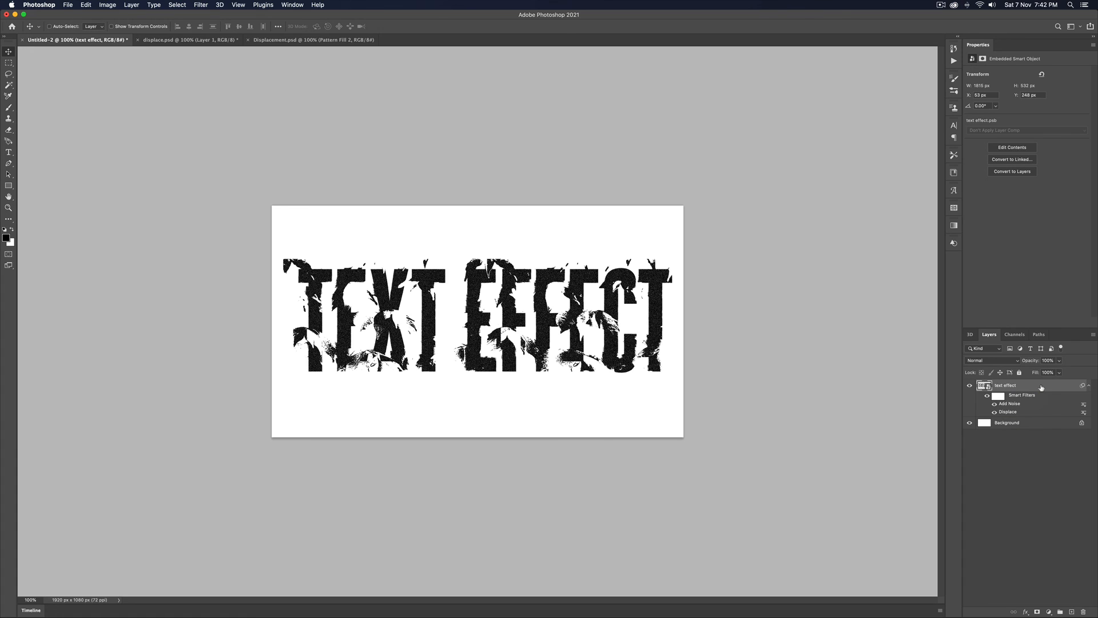
# Apply a Wave distortion filter to the text effect layer with wavelength minimum 1 and maximum 2.
pyautogui.click(201, 5)
pyautogui.moveTo(261, 137)
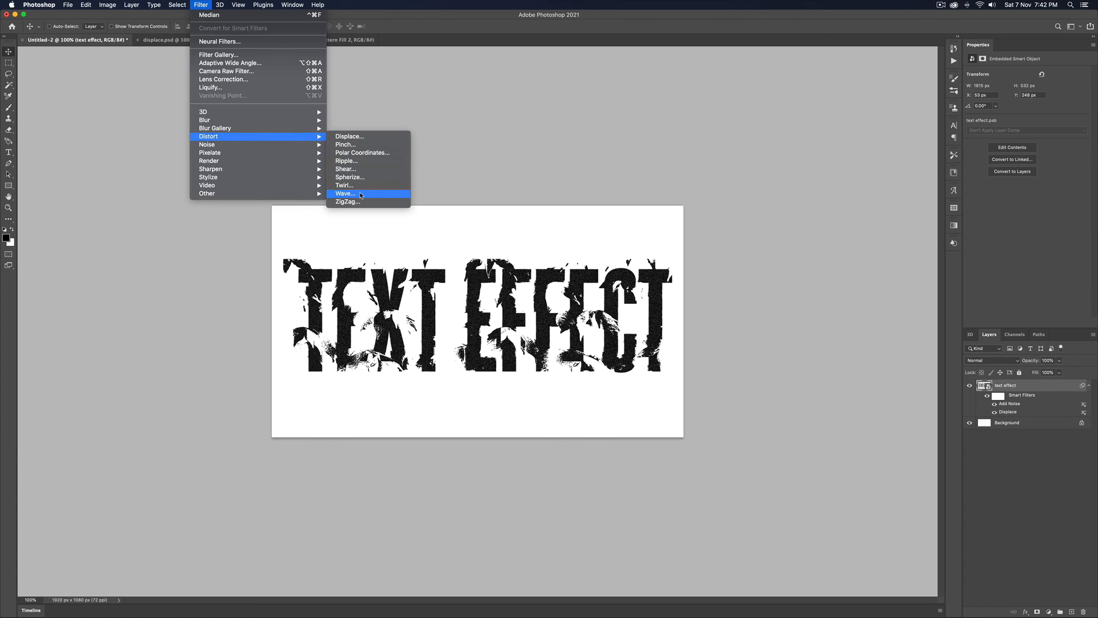
pyautogui.click(361, 195)
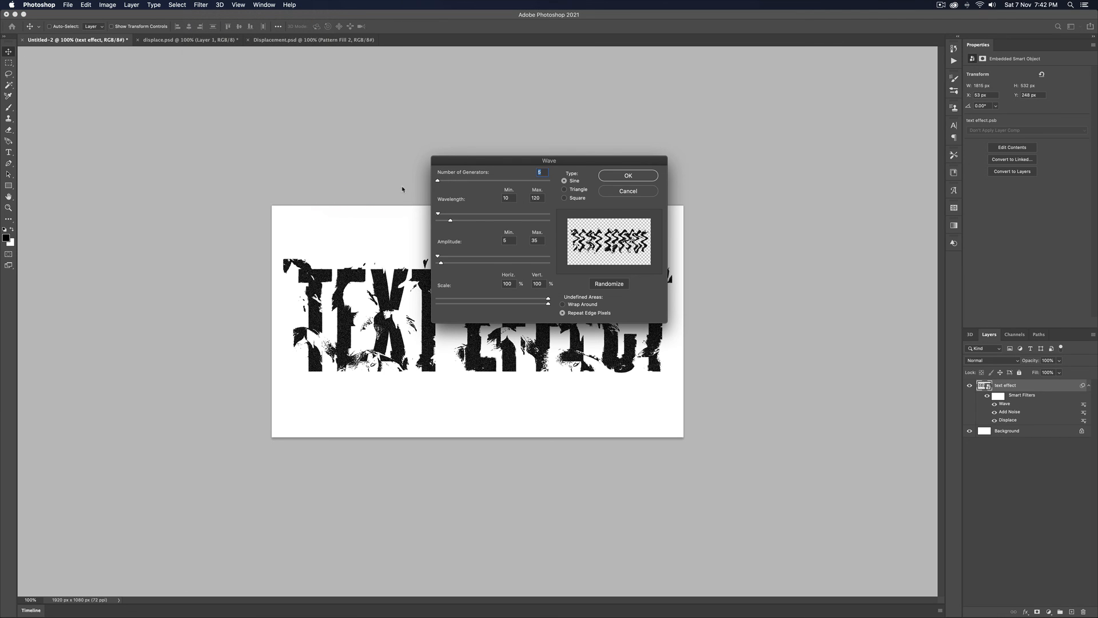
pyautogui.moveTo(450, 220); pyautogui.dragTo(438, 223)
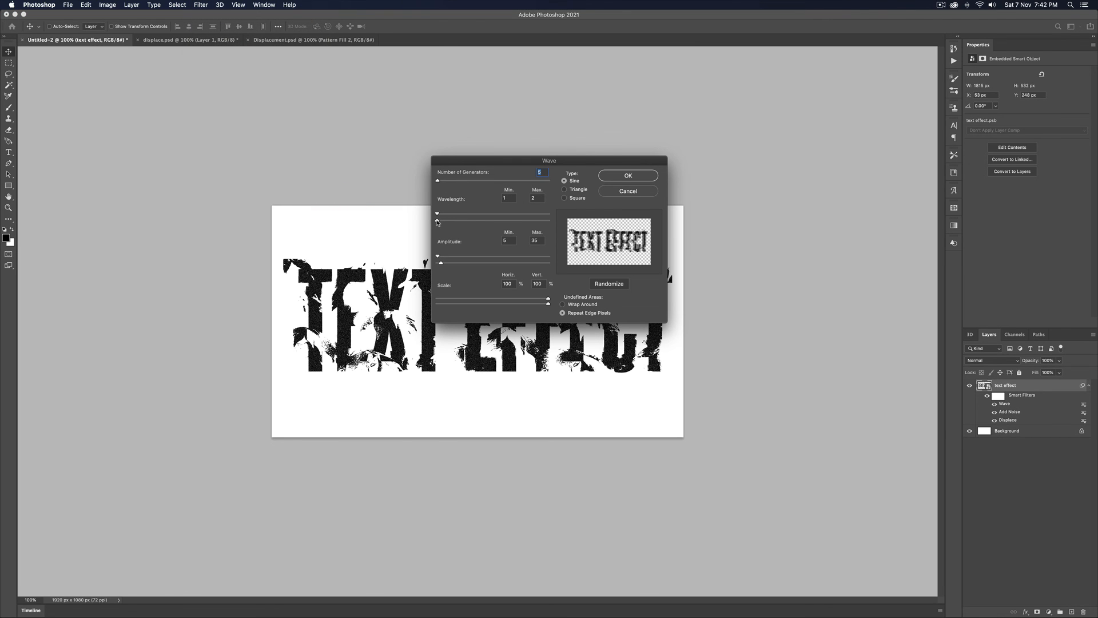
pyautogui.click(622, 175)
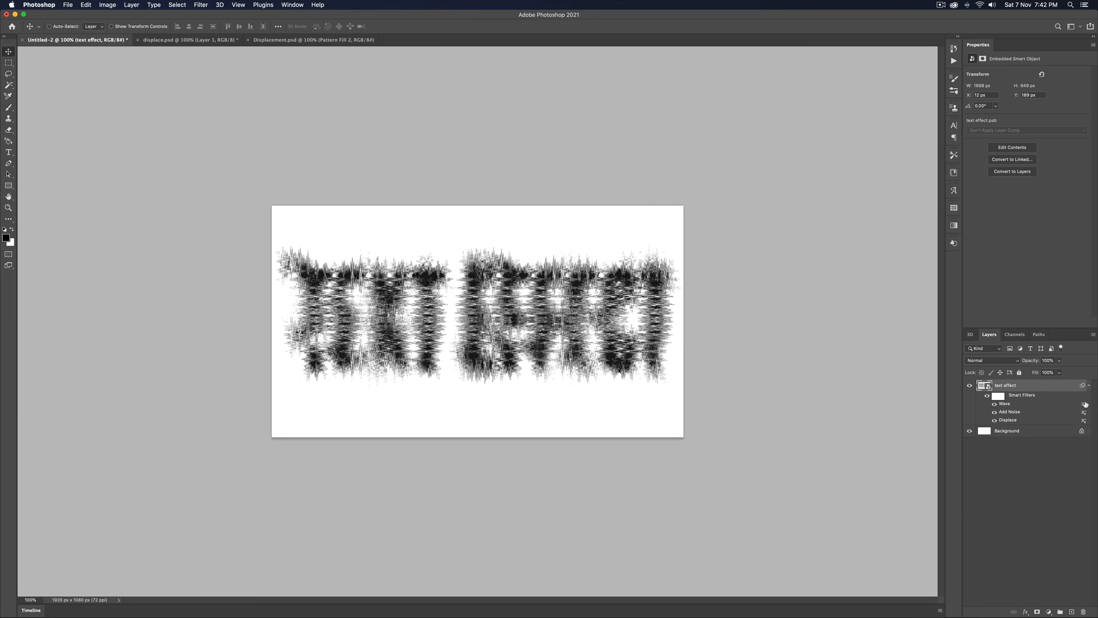
# Edit the Wave smart filter, reducing its amplitude to minimum 1 and maximum 2.
pyautogui.doubleClick(1006, 404)
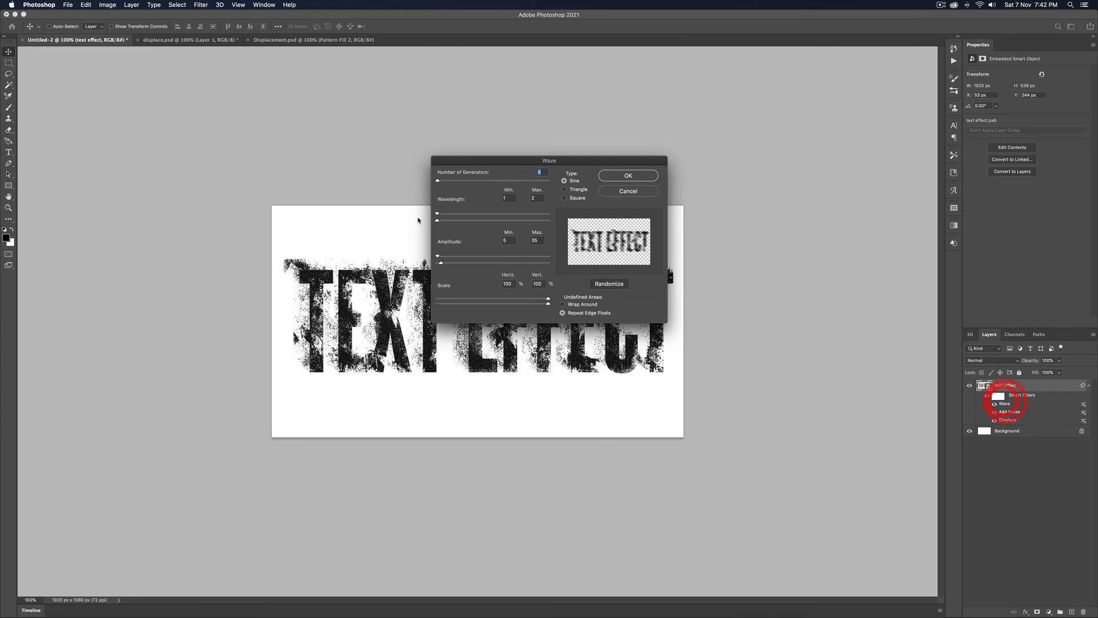
pyautogui.moveTo(440, 263)
pyautogui.mouseDown()
pyautogui.moveTo(460, 262)
pyautogui.moveTo(432, 262)
pyautogui.mouseUp()
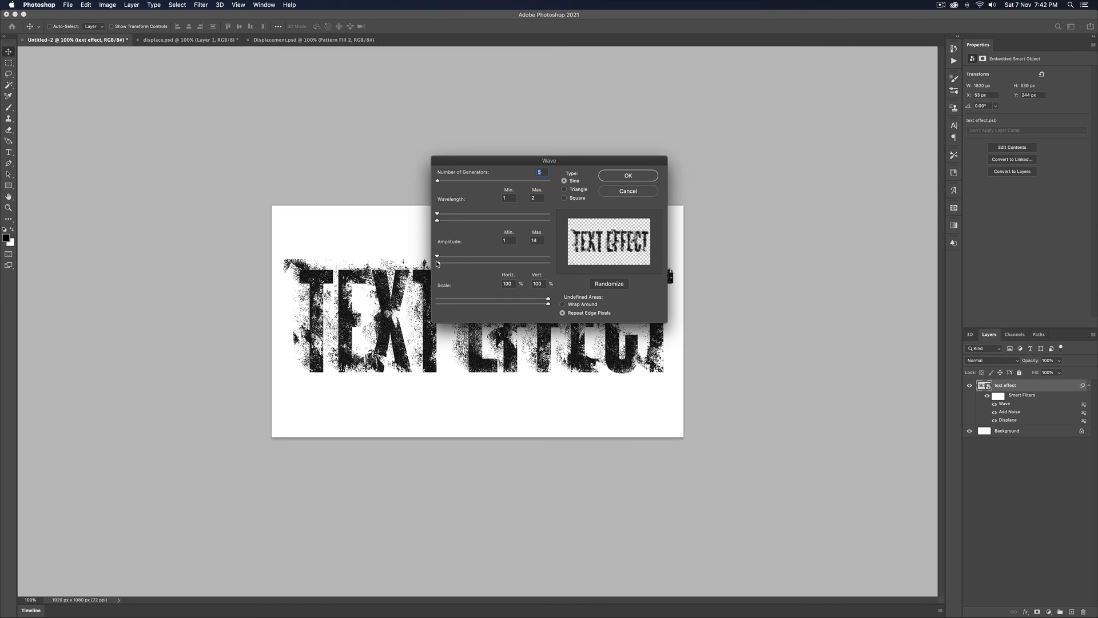
pyautogui.click(644, 176)
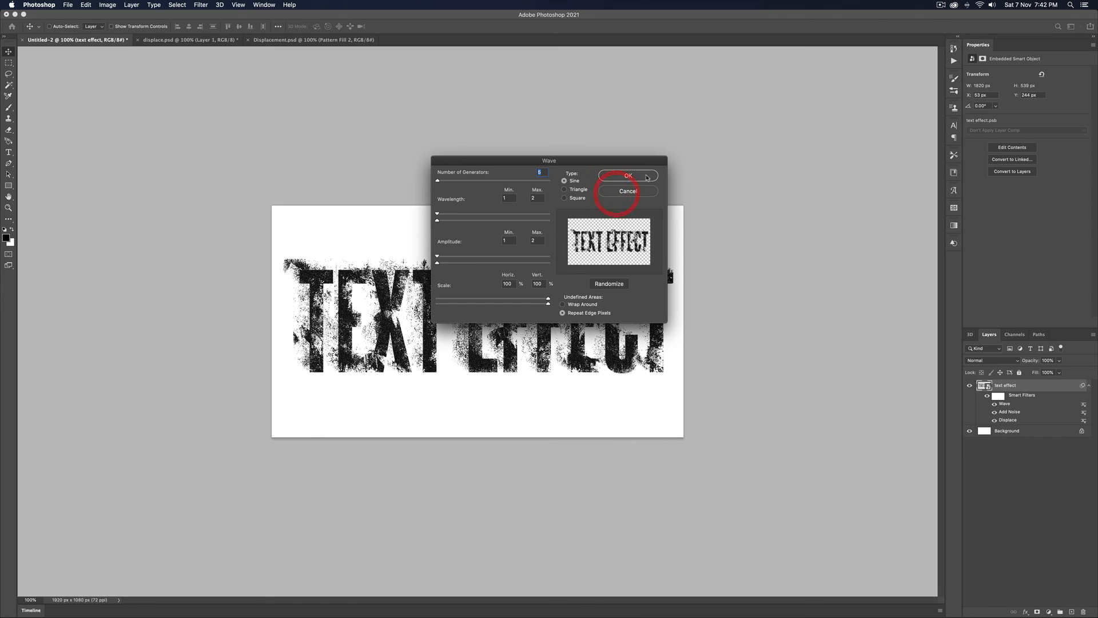